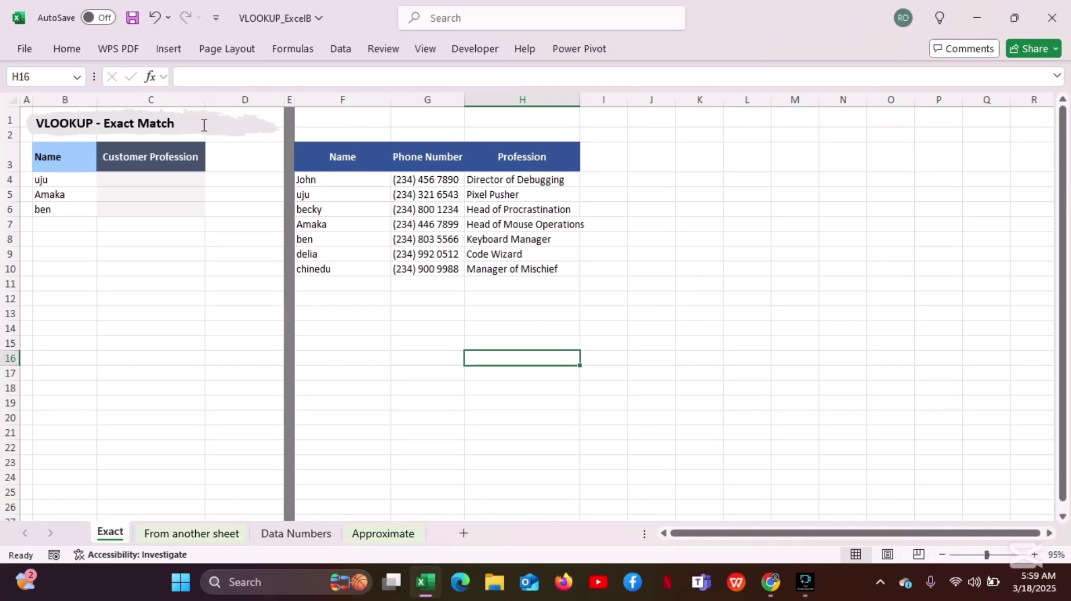
Switch to the VLOOKUP presentation PDF in Chrome and go through the slides on its definition, uses, syntax and example.
mouse_move(771, 582)
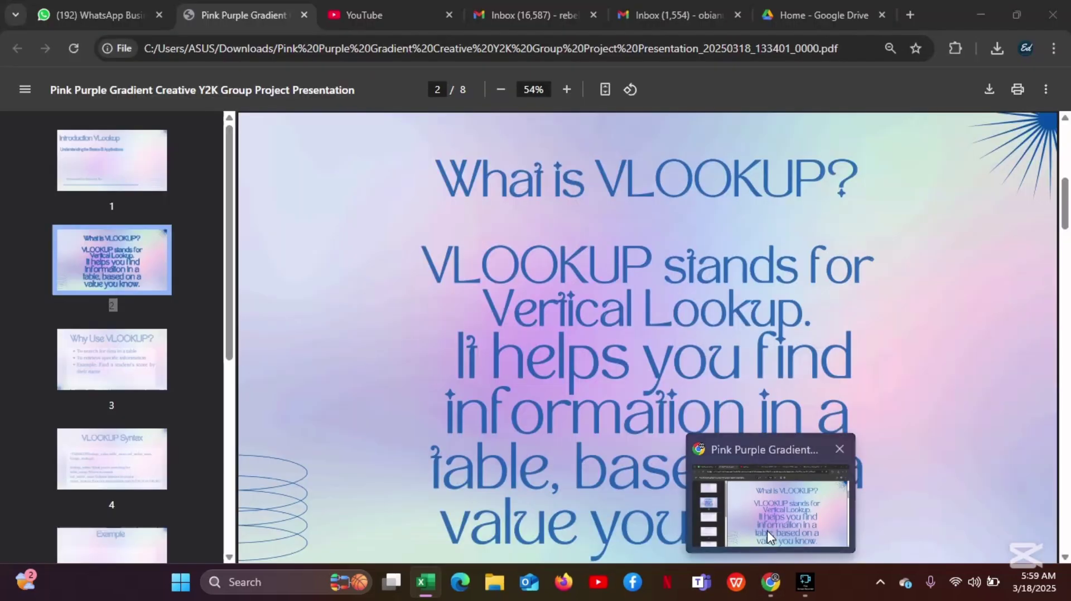
left_click(763, 530)
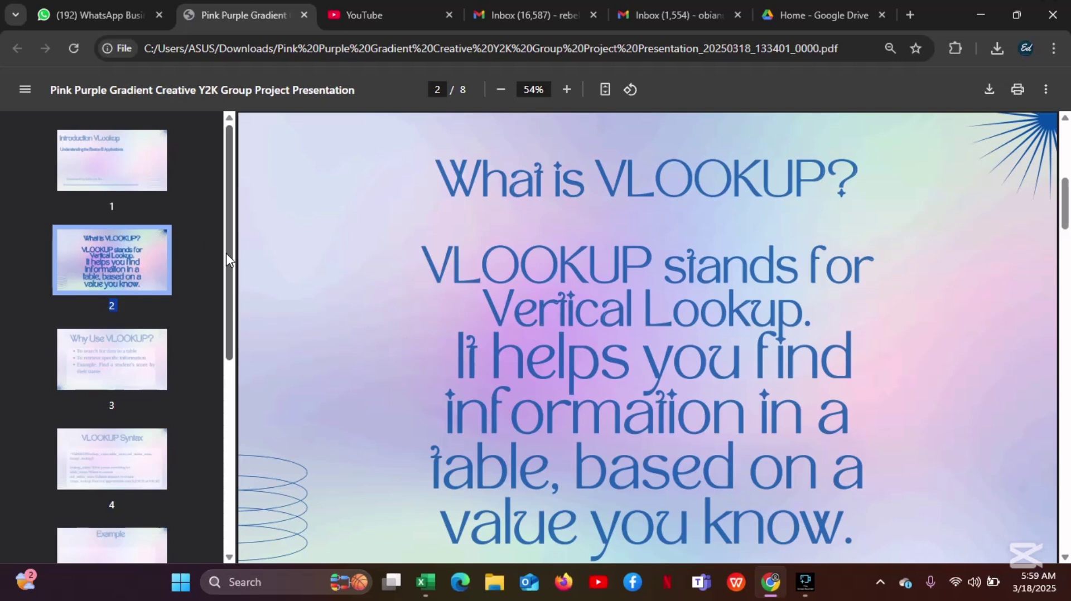
left_click_drag(226, 254, 219, 300)
left_click(139, 245)
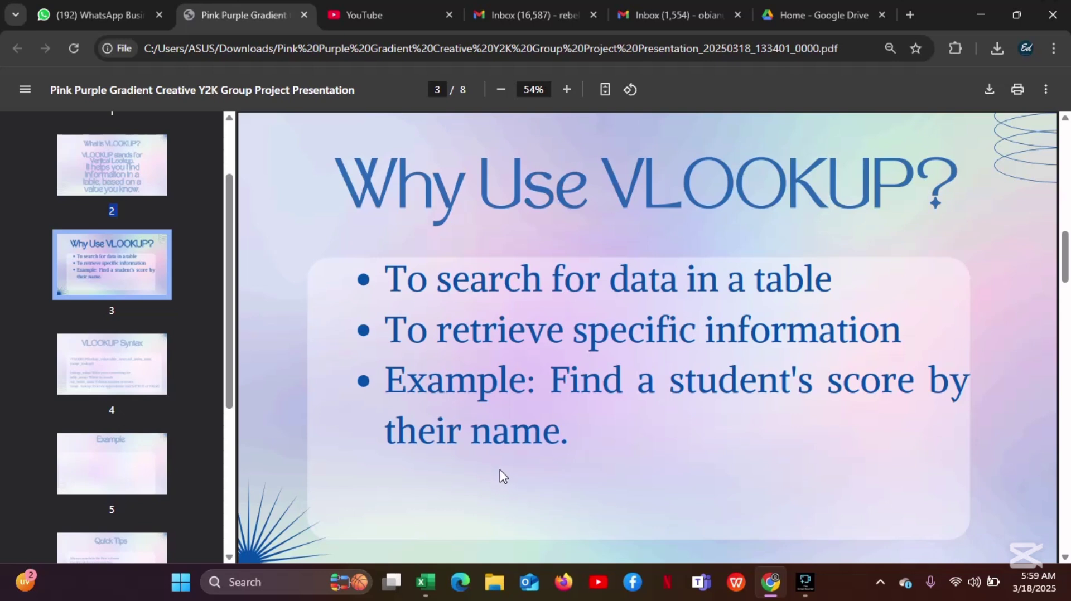
left_click(152, 360)
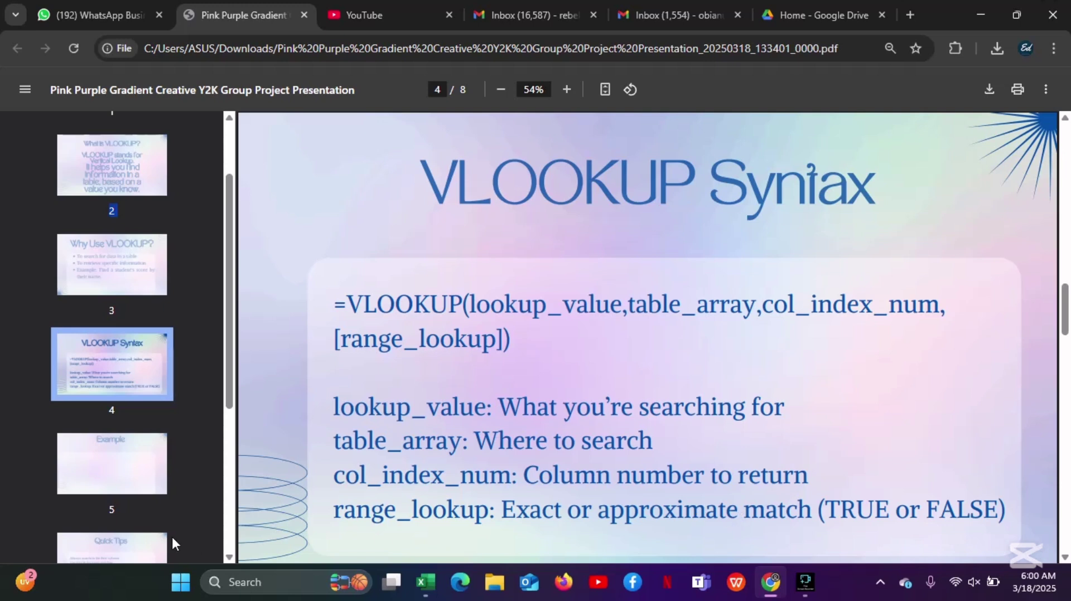
left_click(123, 468)
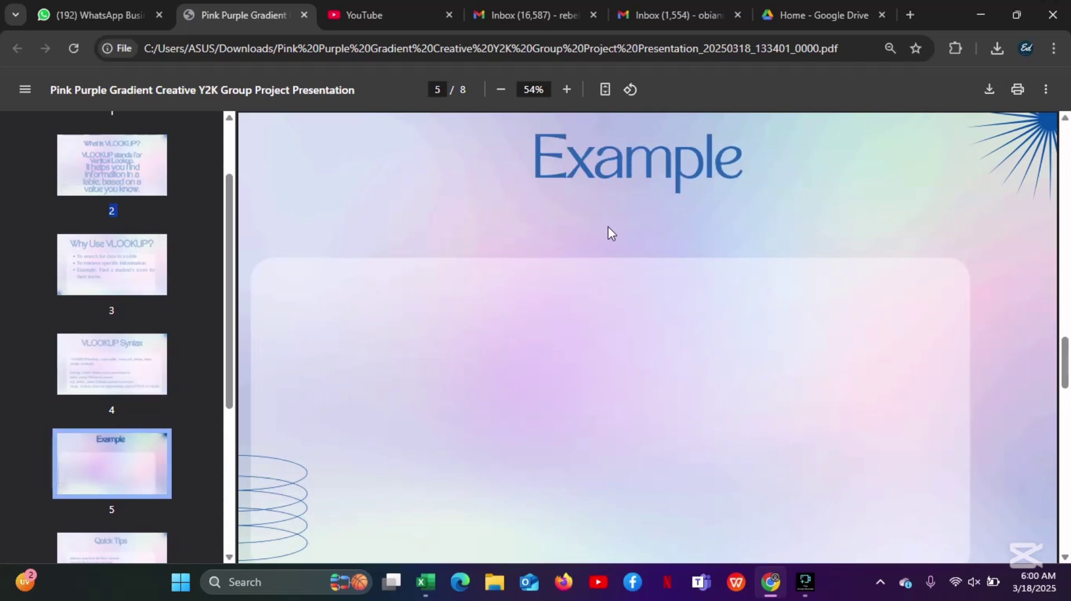
Switch back to the Excel workbook and start a VLOOKUP formula in cell C4 with B4 as the lookup value.
mouse_move(438, 585)
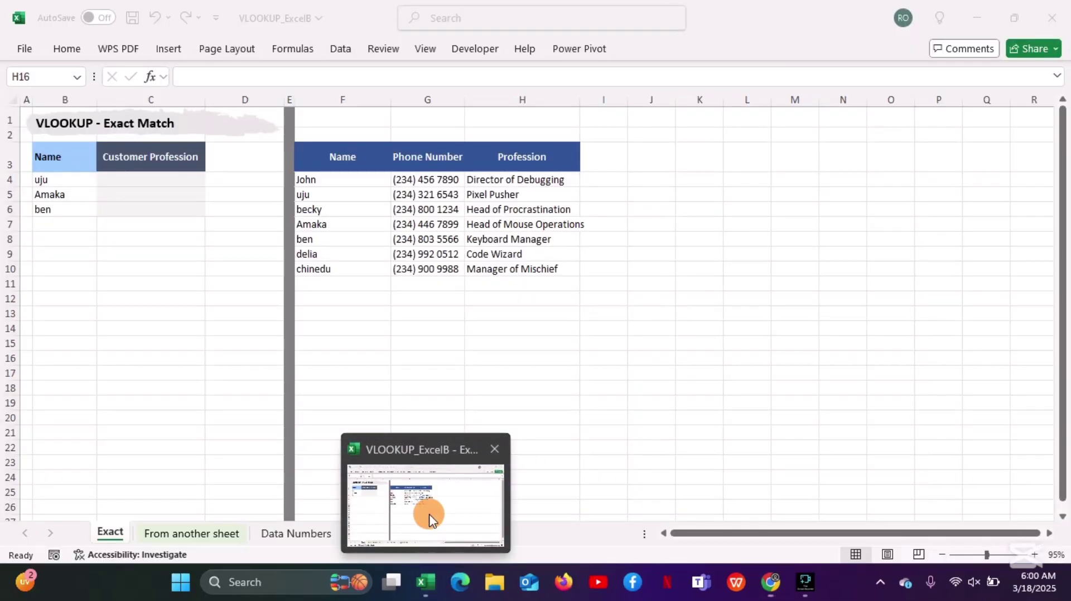
left_click(426, 509)
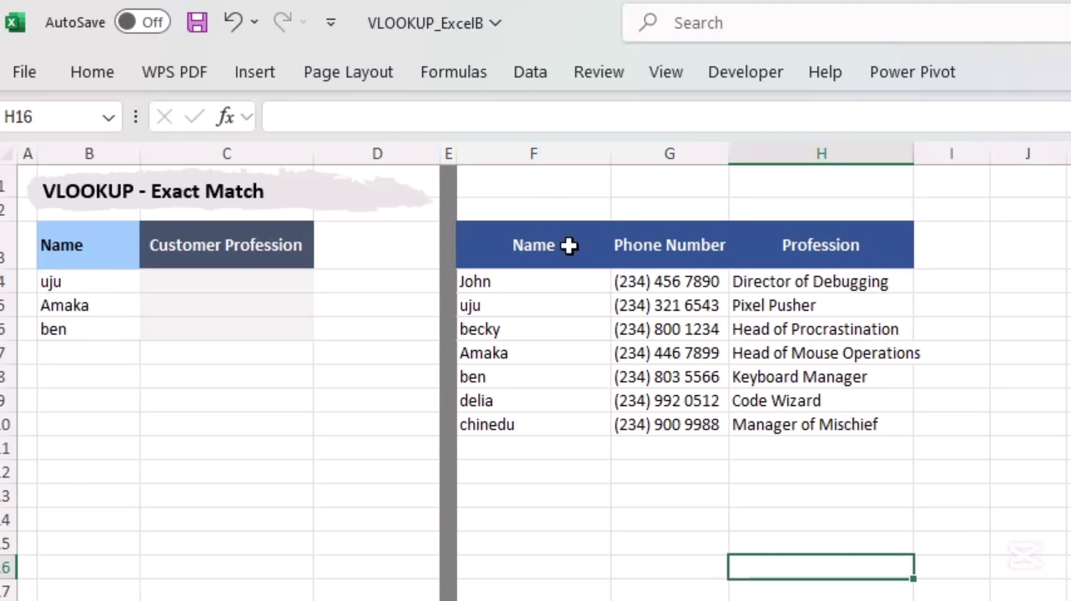
left_click(277, 283)
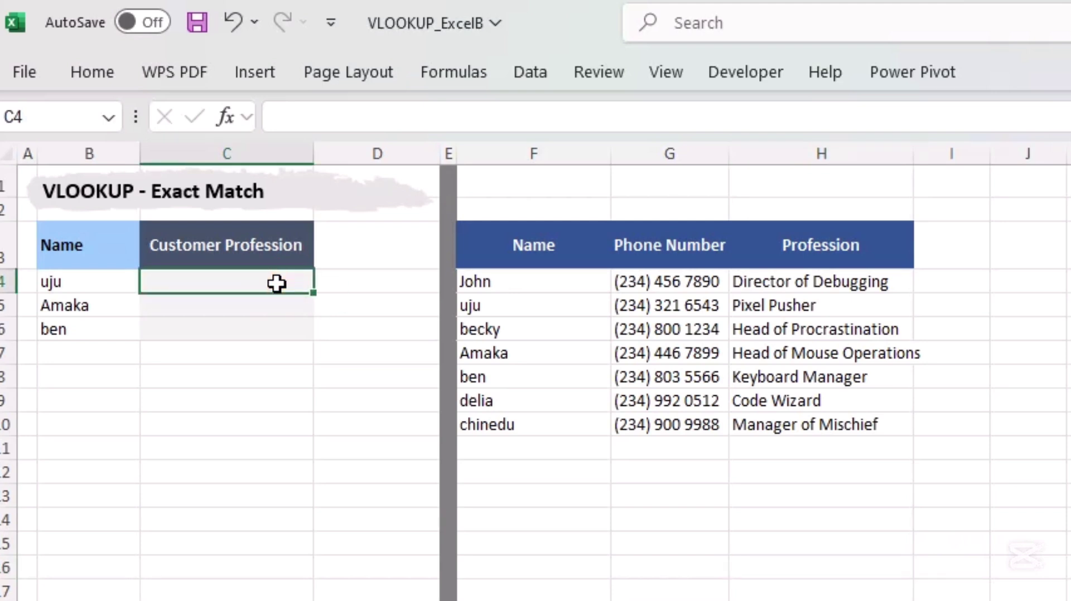
type("=v")
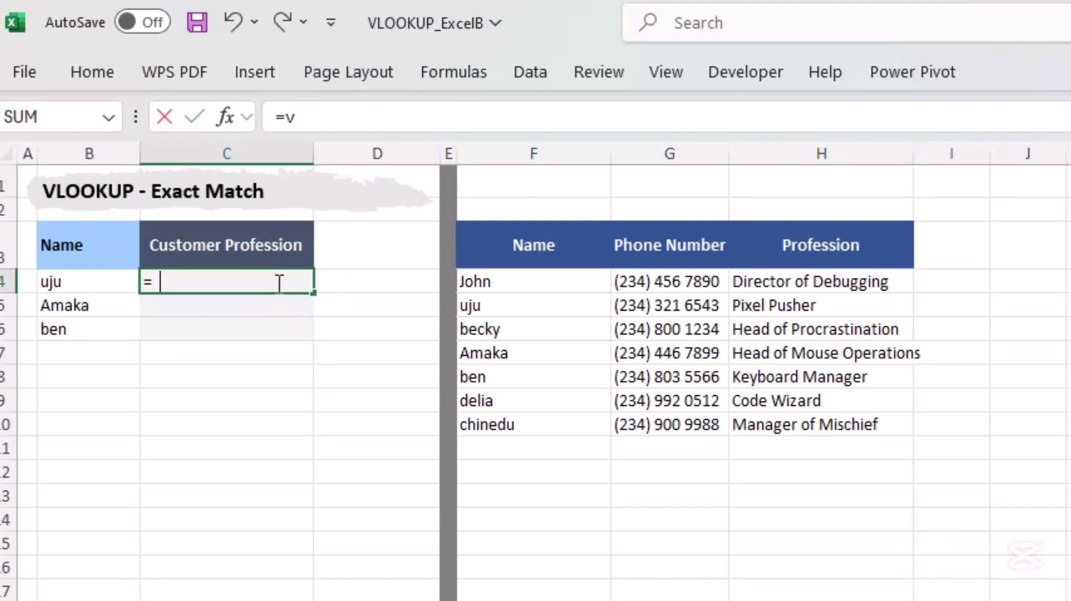
type("loo")
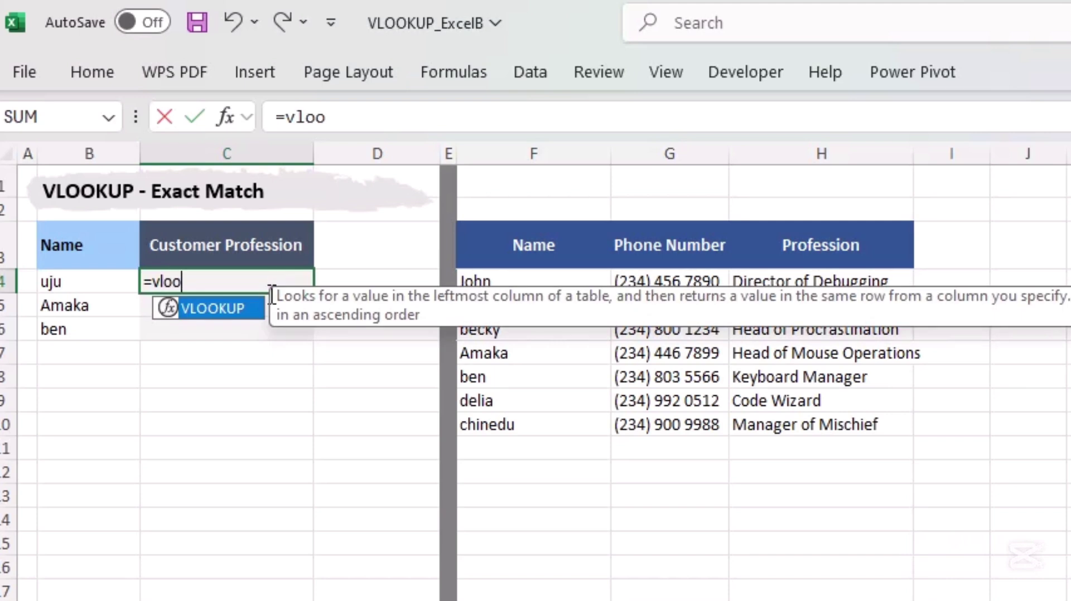
double_click(233, 308)
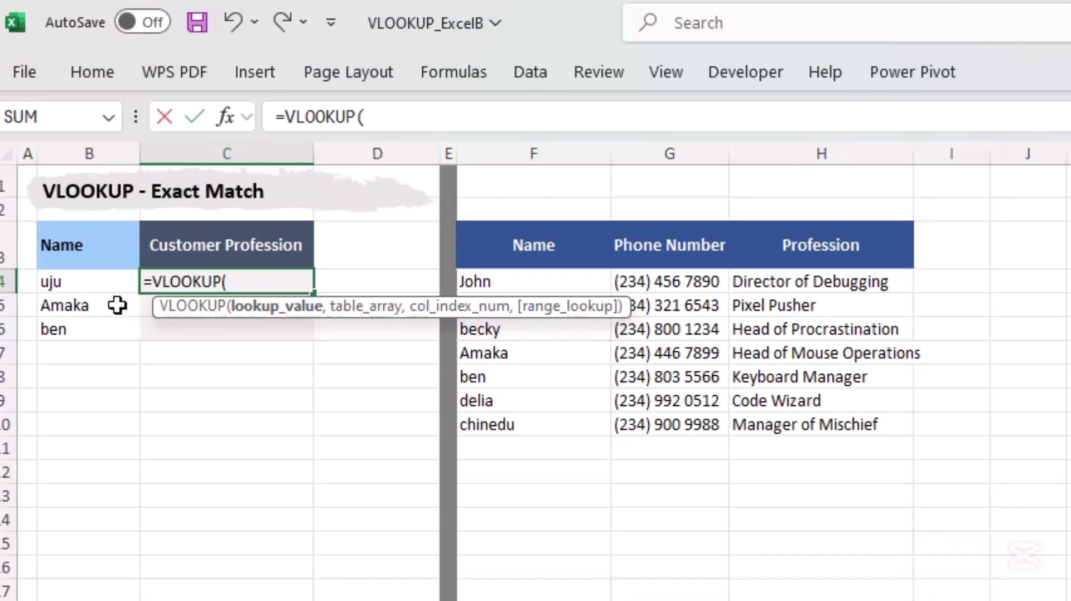
left_click(98, 284)
left_click(87, 279)
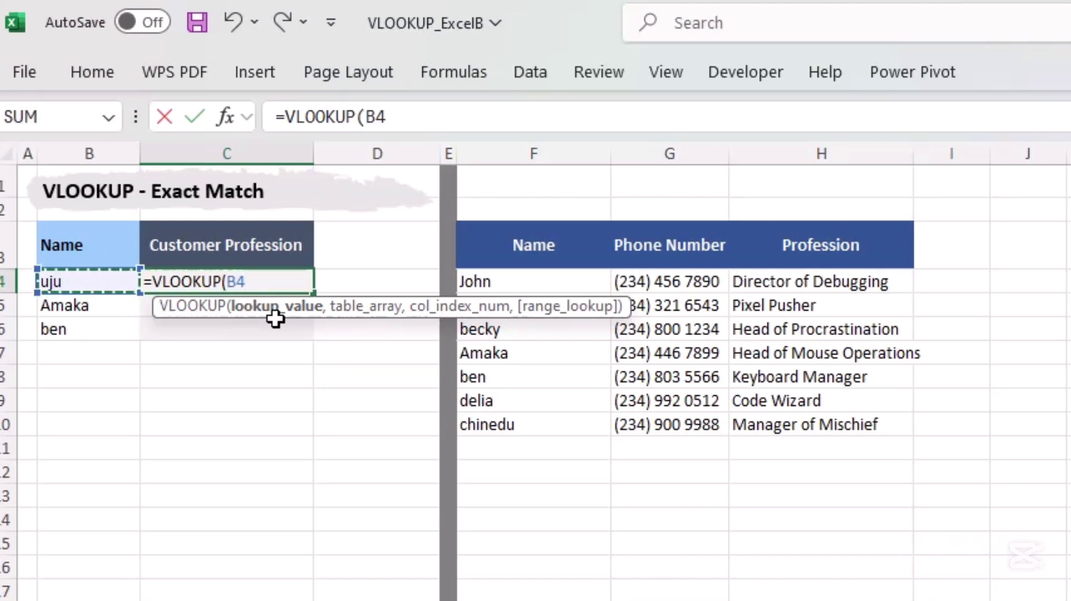
type(",")
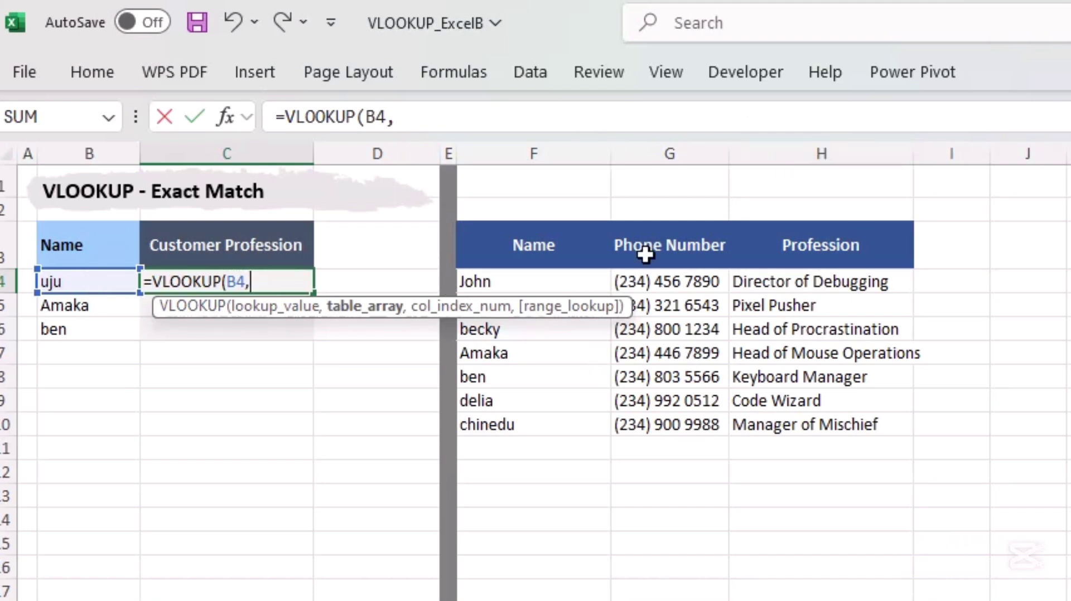
Complete the C4 VLOOKUP with table array F4:H10, column index 3 and FALSE for an exact match.
left_click_drag(523, 287, 607, 285)
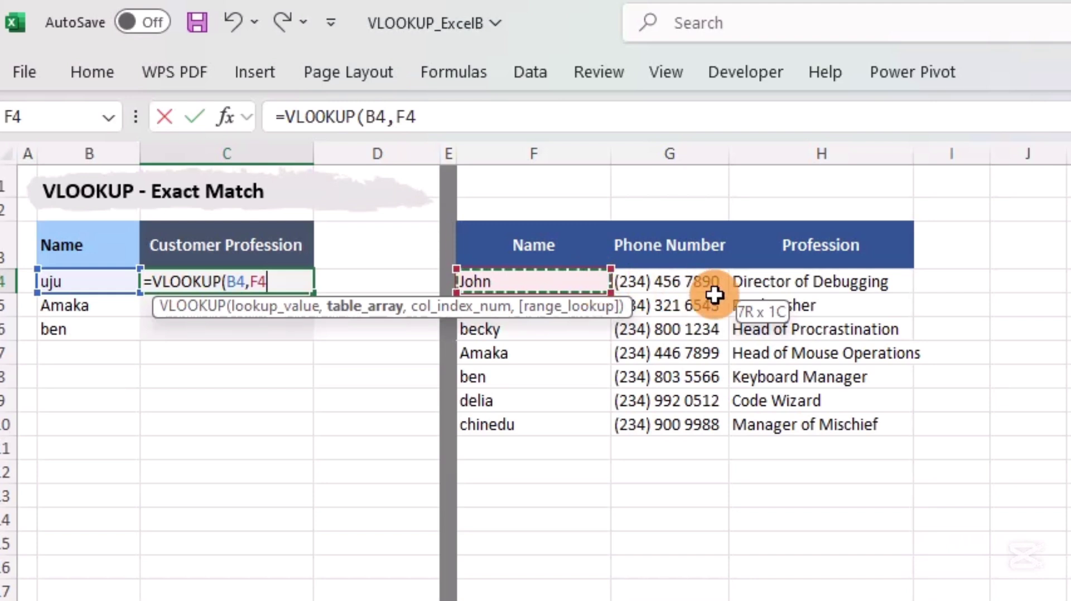
left_click(649, 276)
left_click_drag(527, 281, 785, 416)
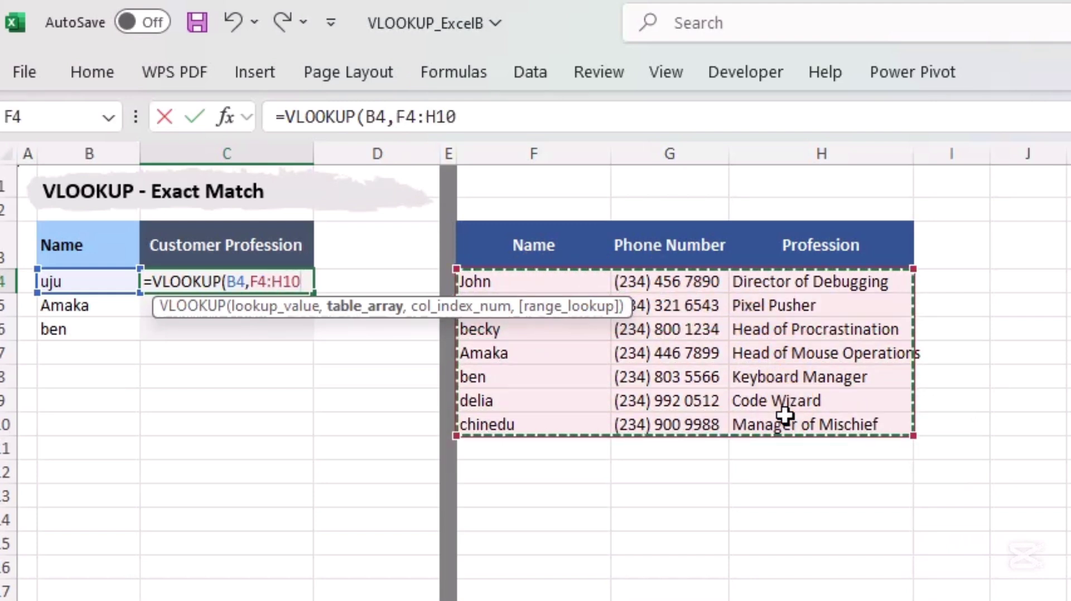
type(",")
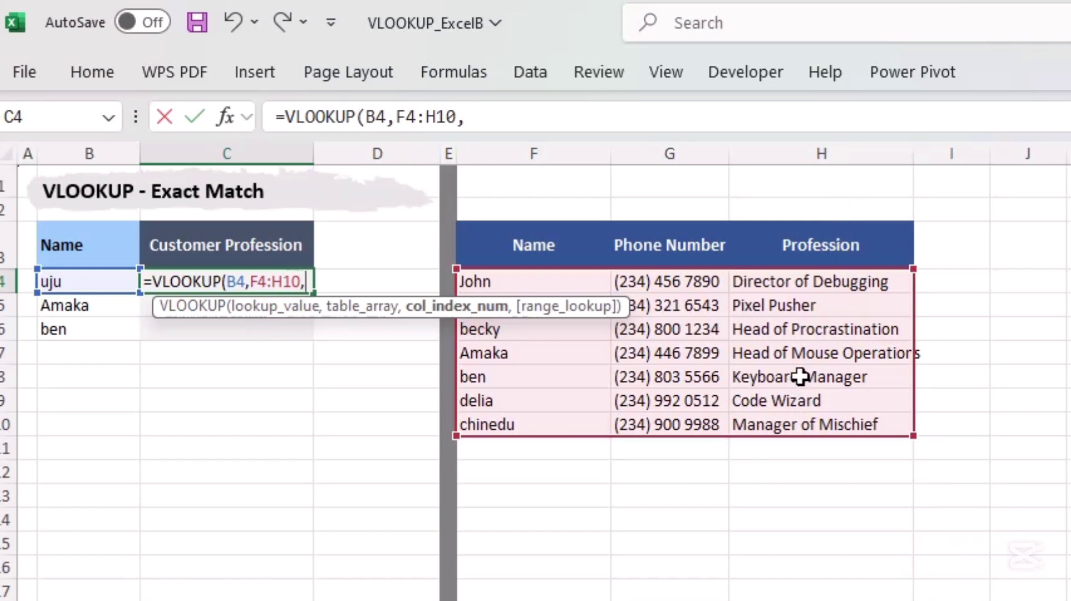
type("3,")
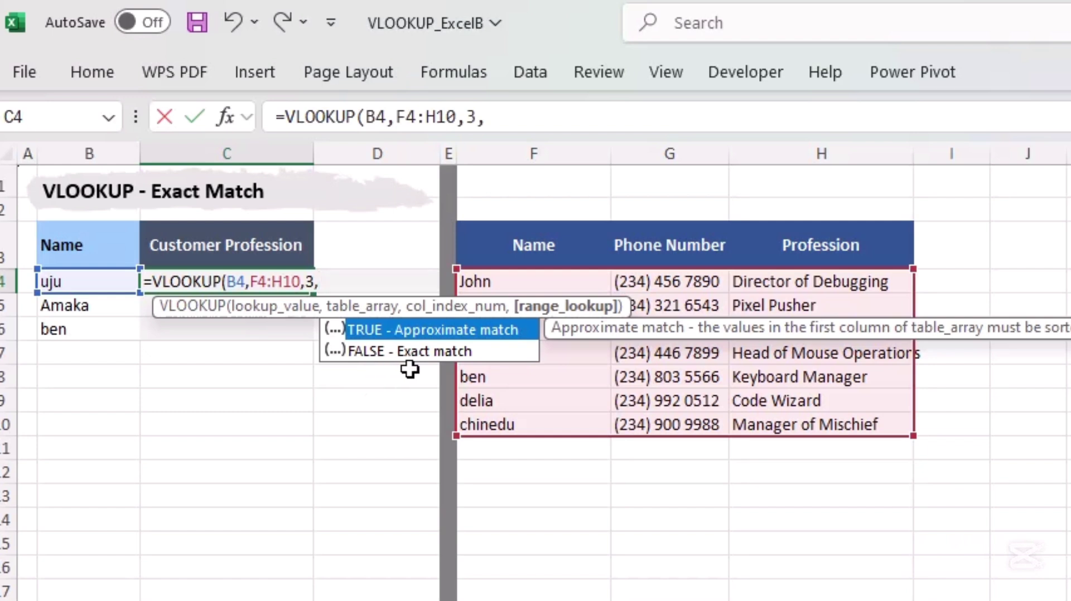
double_click(385, 351)
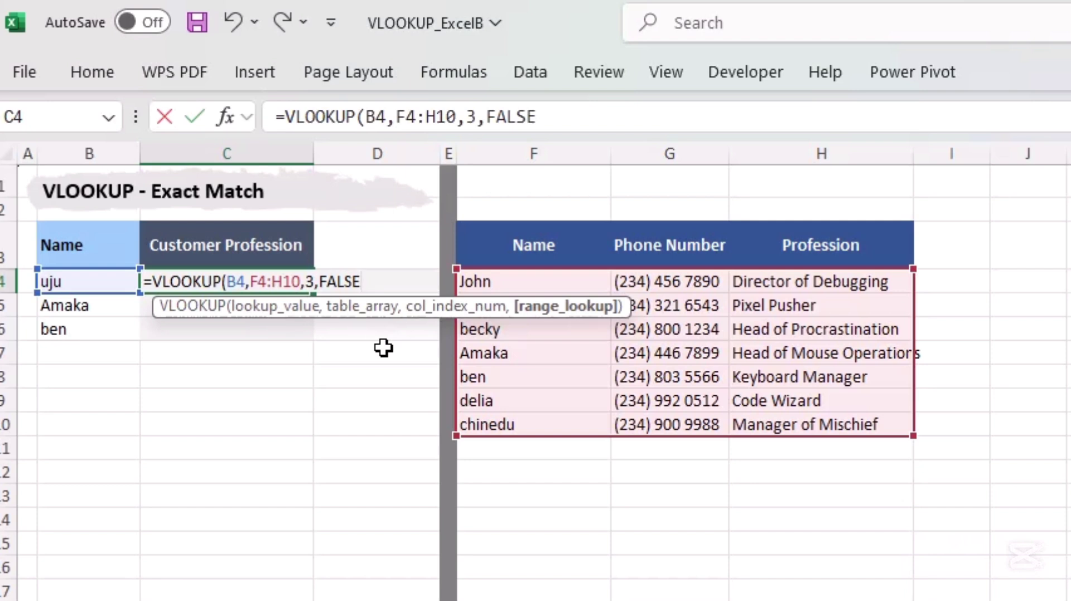
type(")")
key("Return")
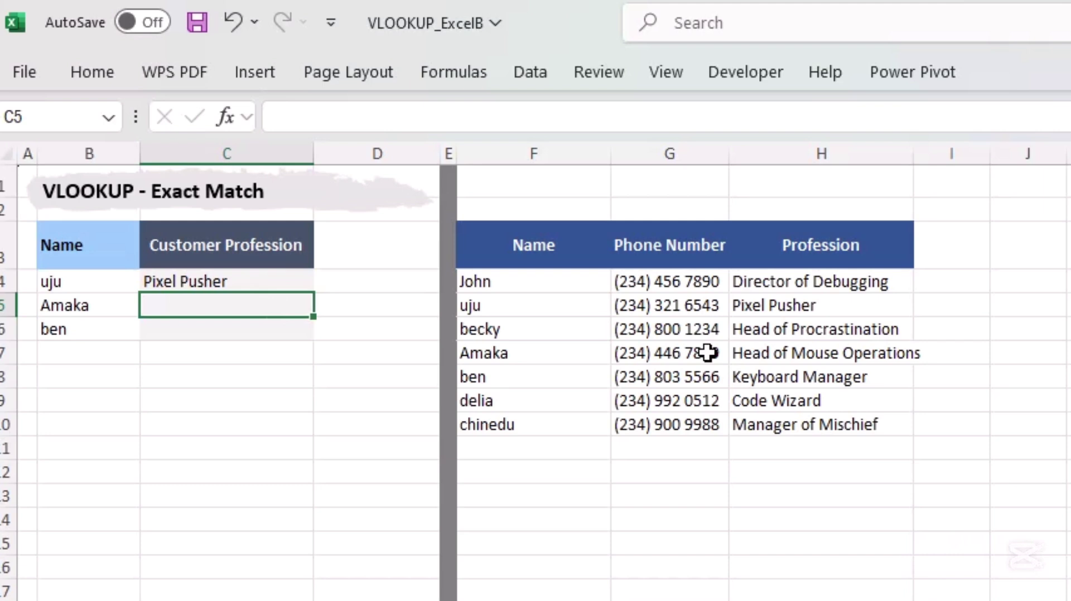
Compare the C4 result with the Profession entry in H5, and fill the C4 formula down to C6.
left_click(860, 306)
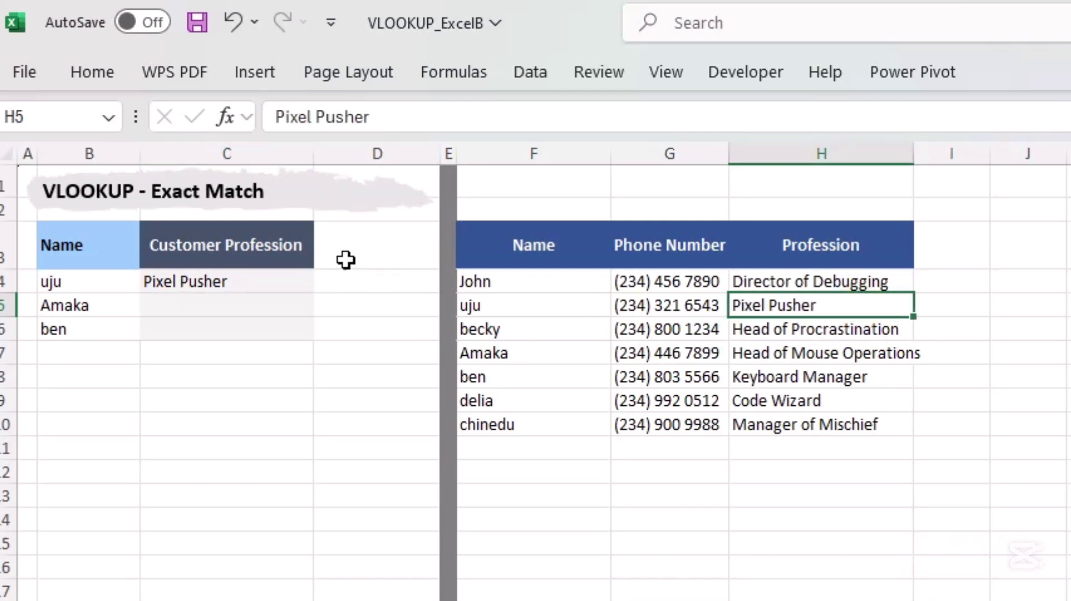
left_click(276, 279)
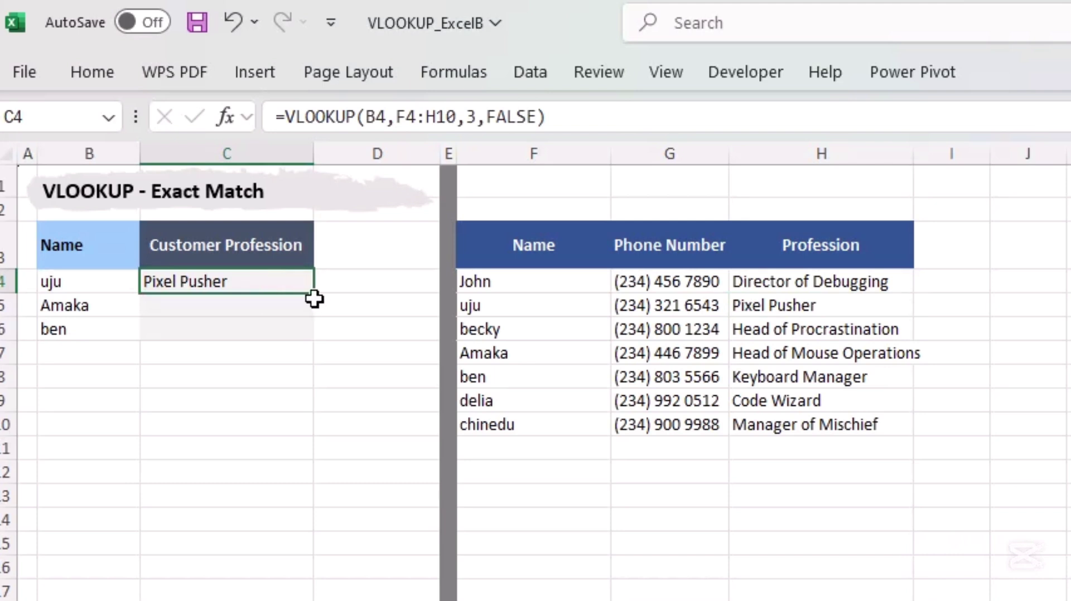
left_click_drag(313, 292, 313, 334)
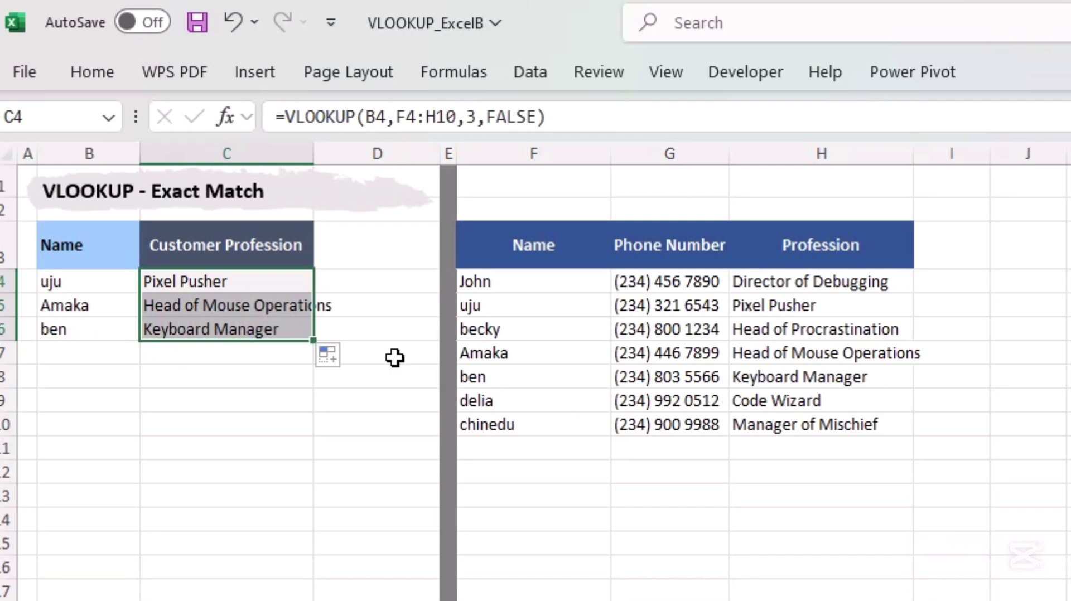
Examine the table array references in the VLOOKUP formulas of cells C4, C5 and C6.
double_click(272, 282)
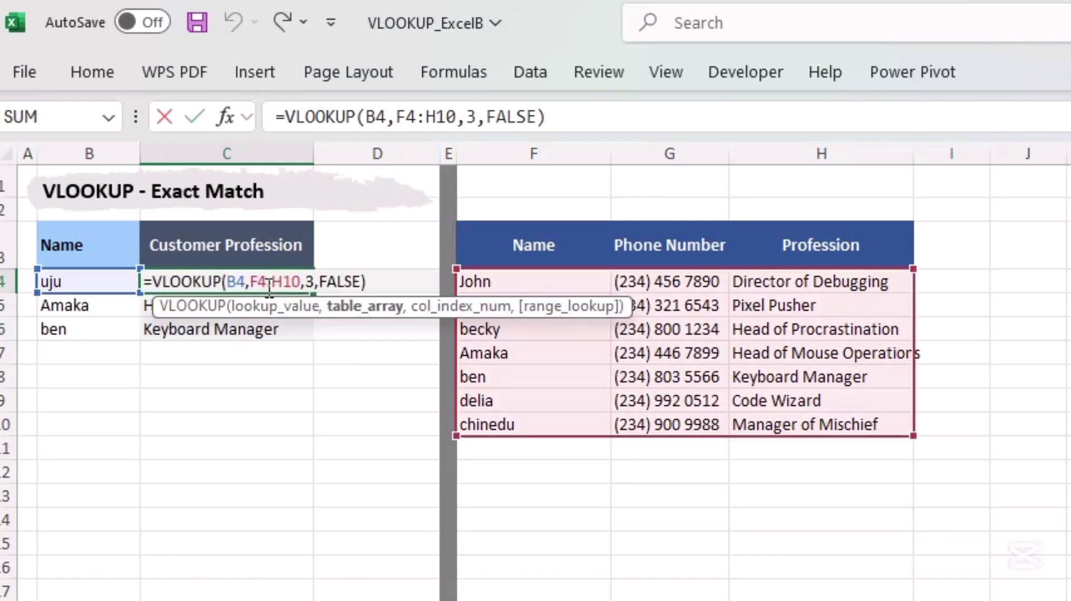
key("Return")
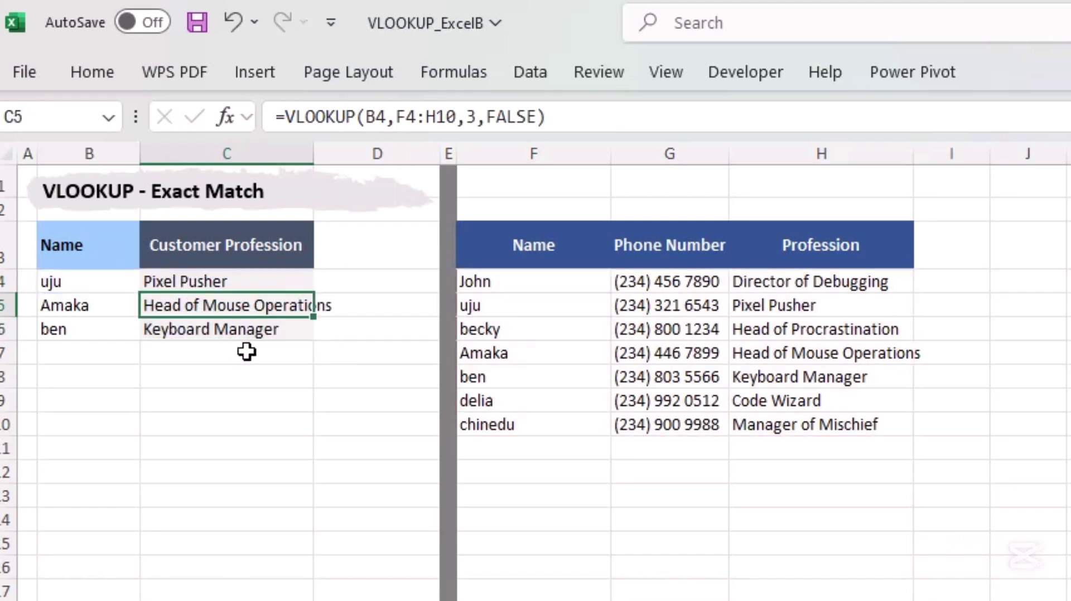
double_click(258, 307)
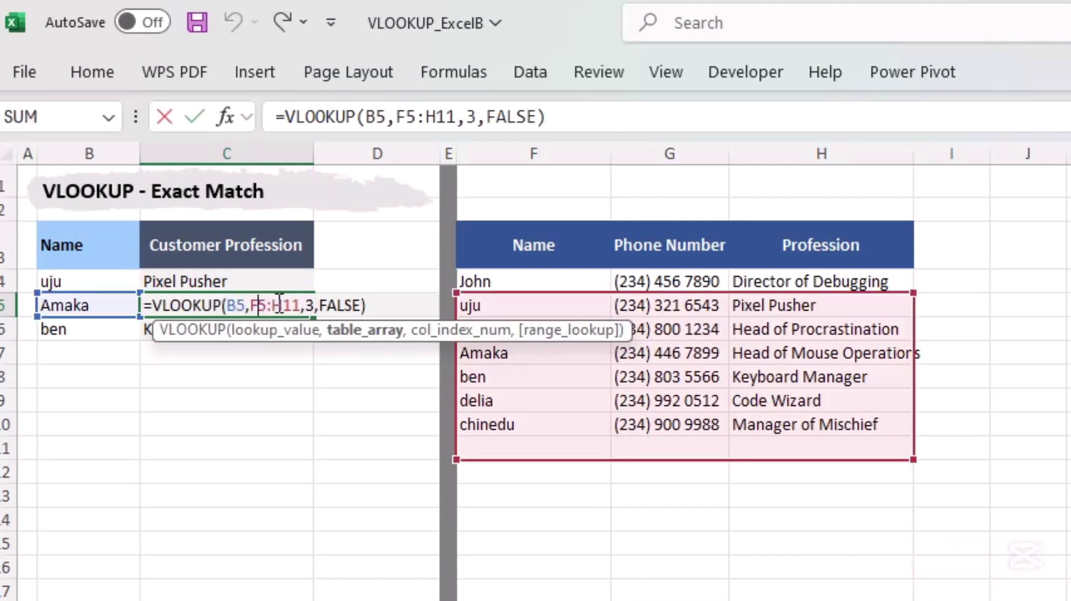
left_click(286, 282)
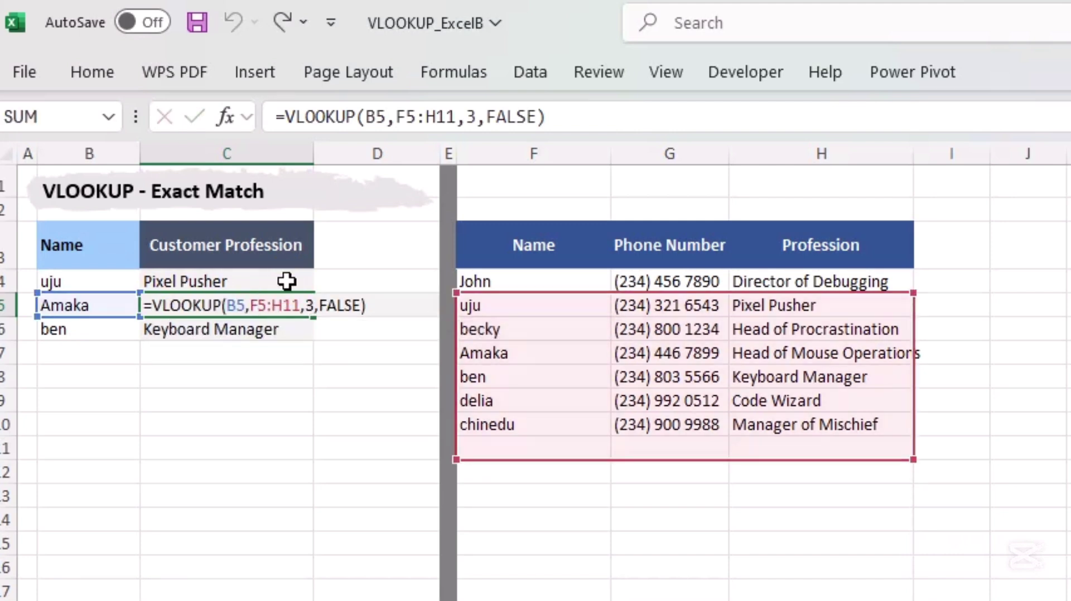
double_click(287, 282)
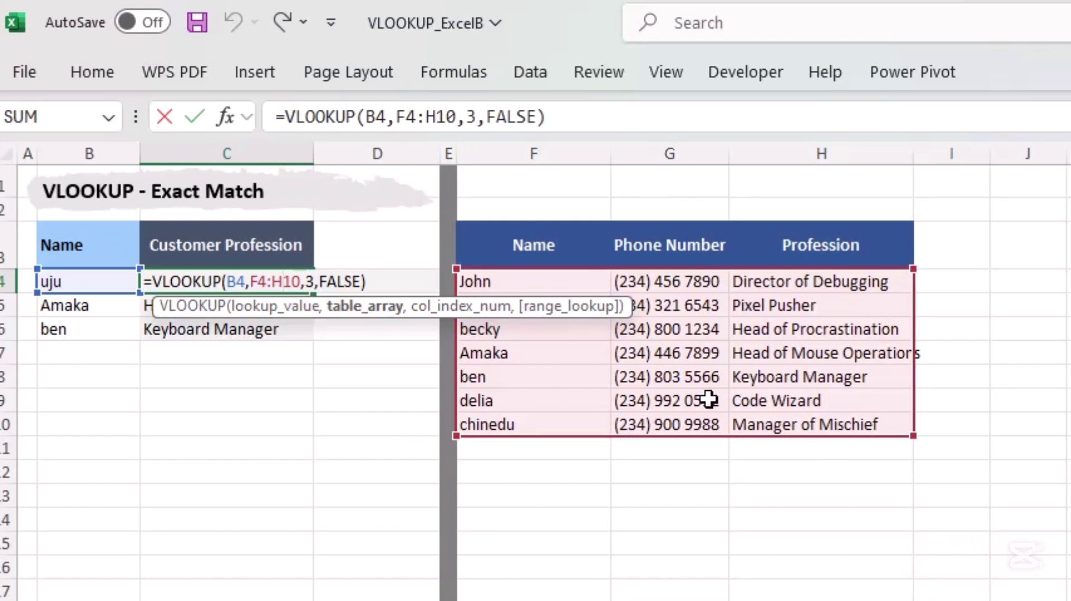
key("Return")
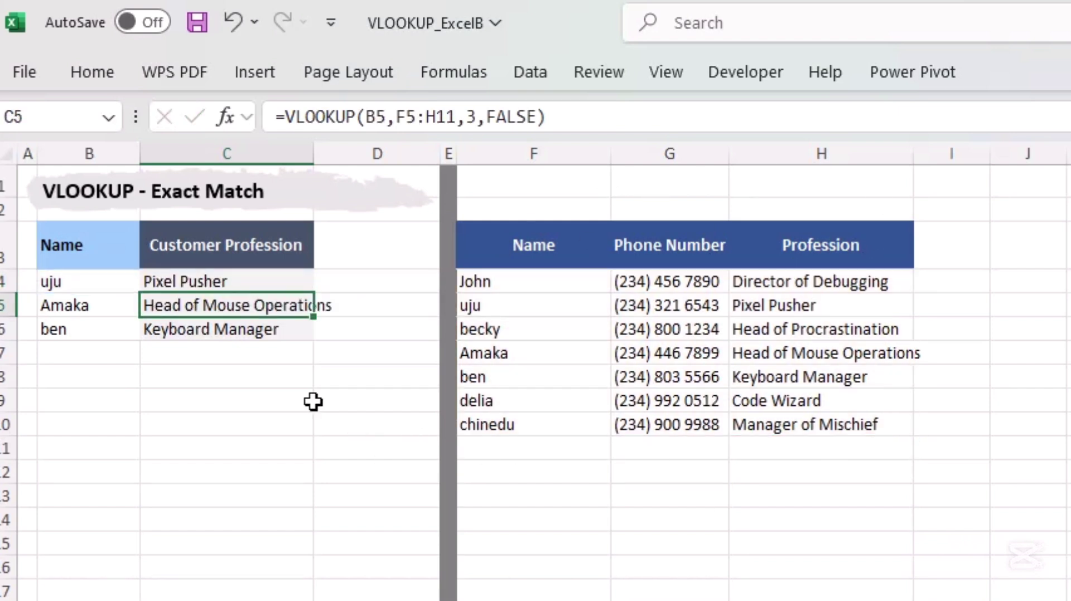
left_click(261, 304)
double_click(261, 304)
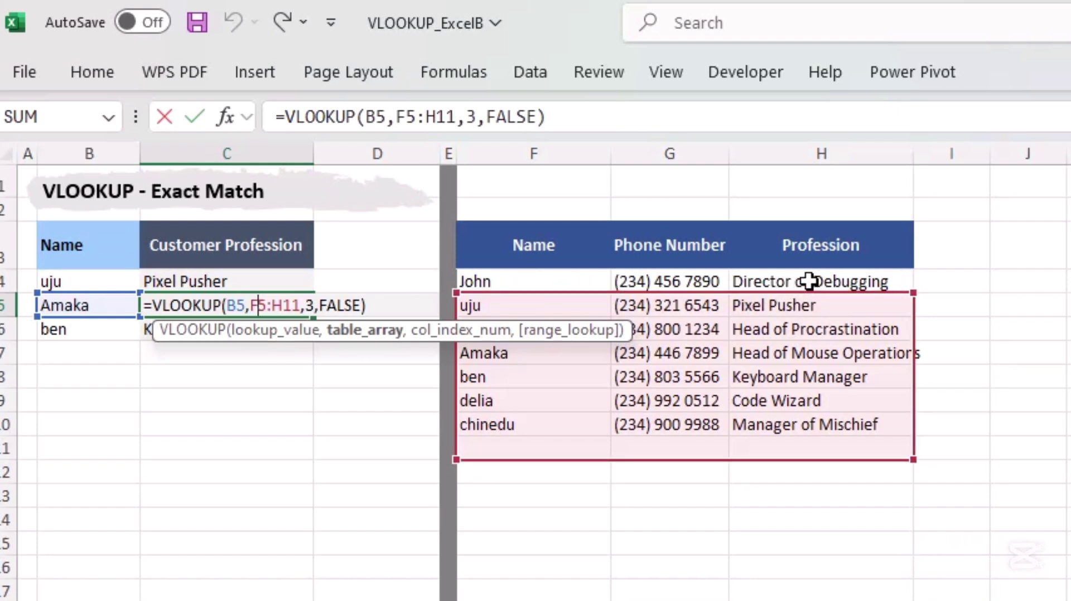
key("Return")
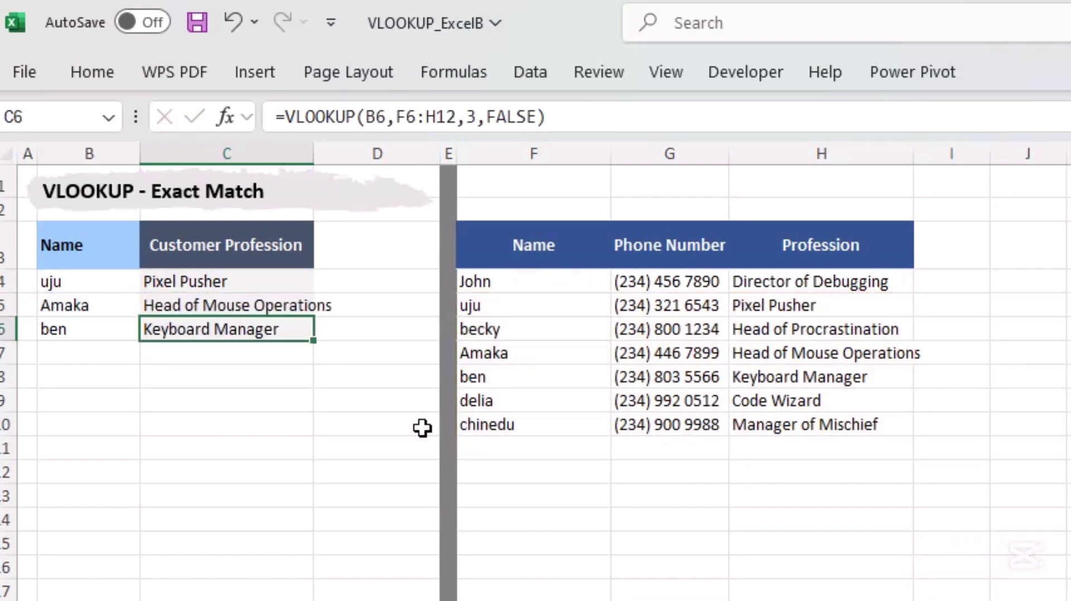
double_click(290, 333)
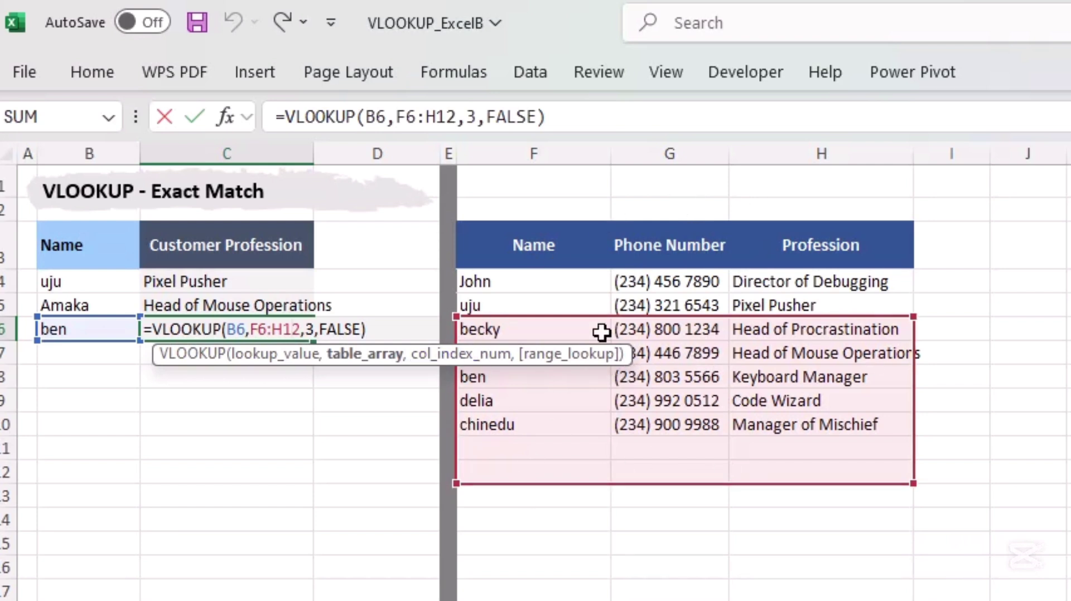
key("Return")
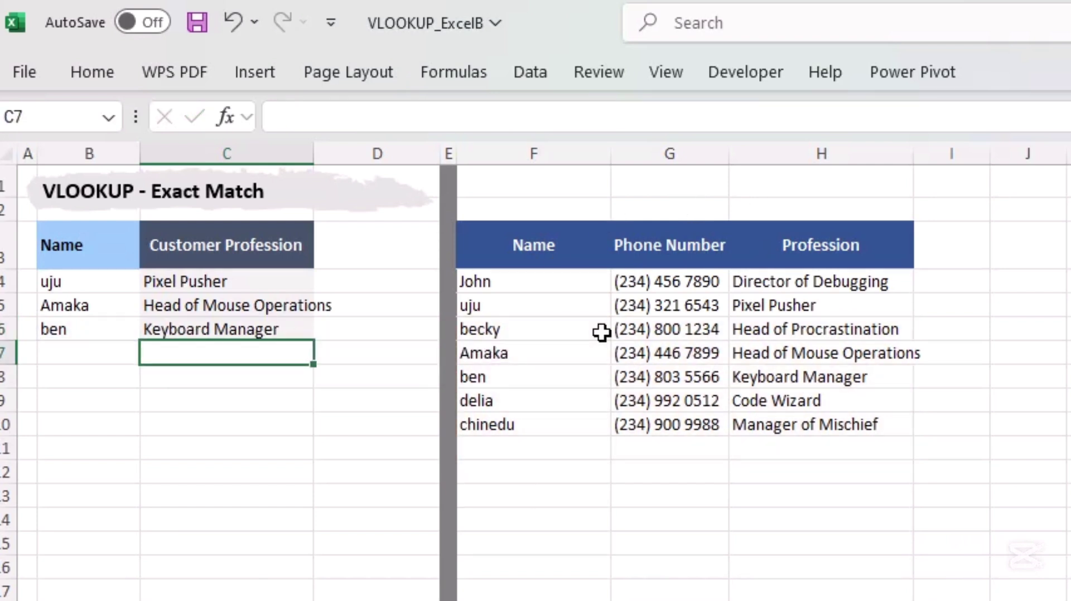
Make the table array in the C4 VLOOKUP formula absolute as $F$4:$H$10.
left_click(288, 285)
double_click(288, 285)
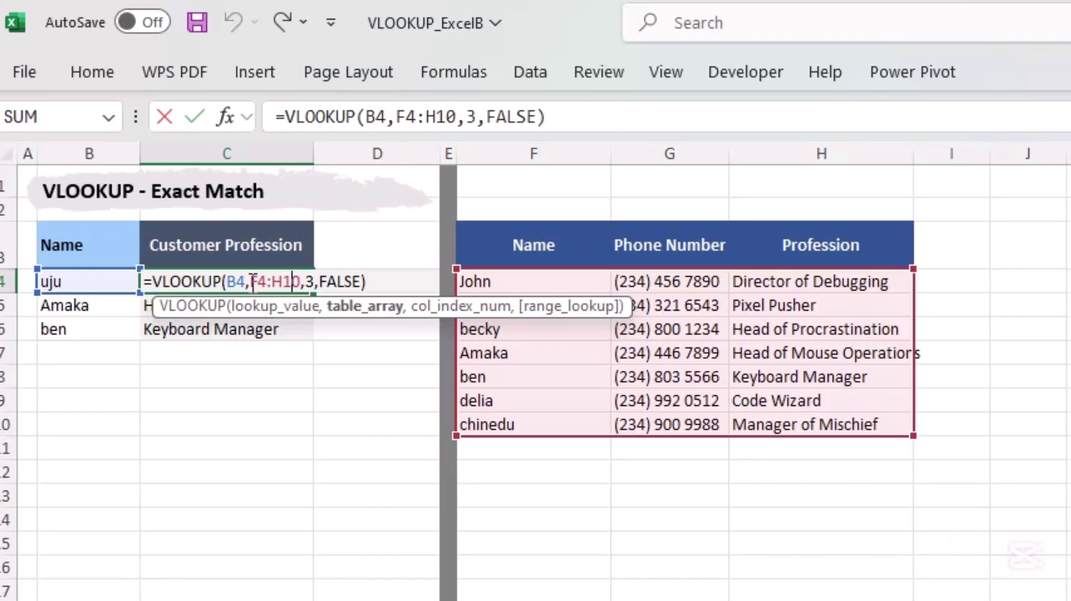
left_click_drag(254, 282, 302, 284)
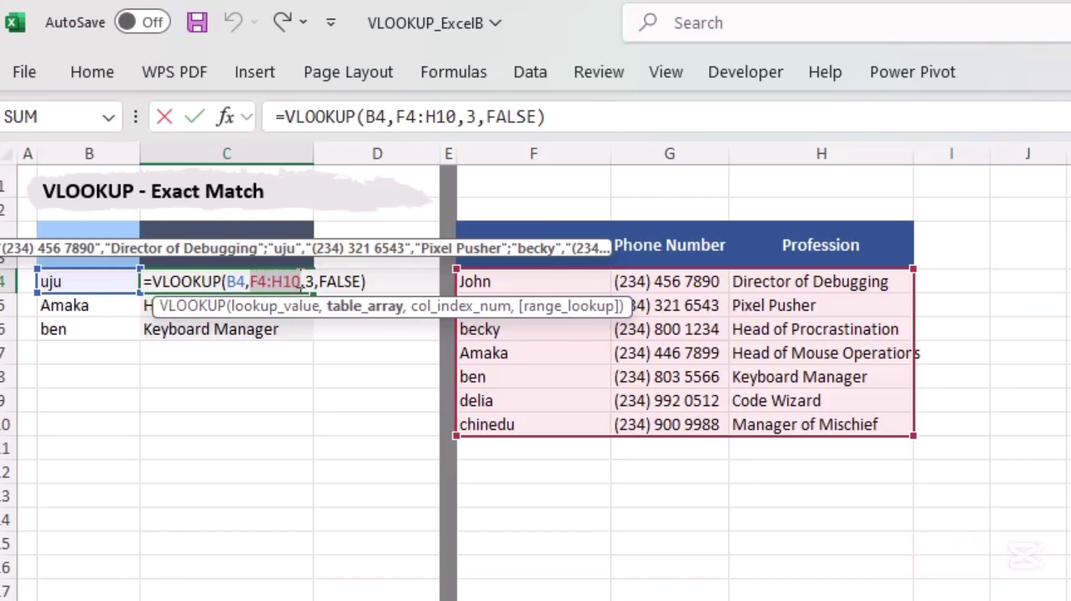
left_click(301, 286)
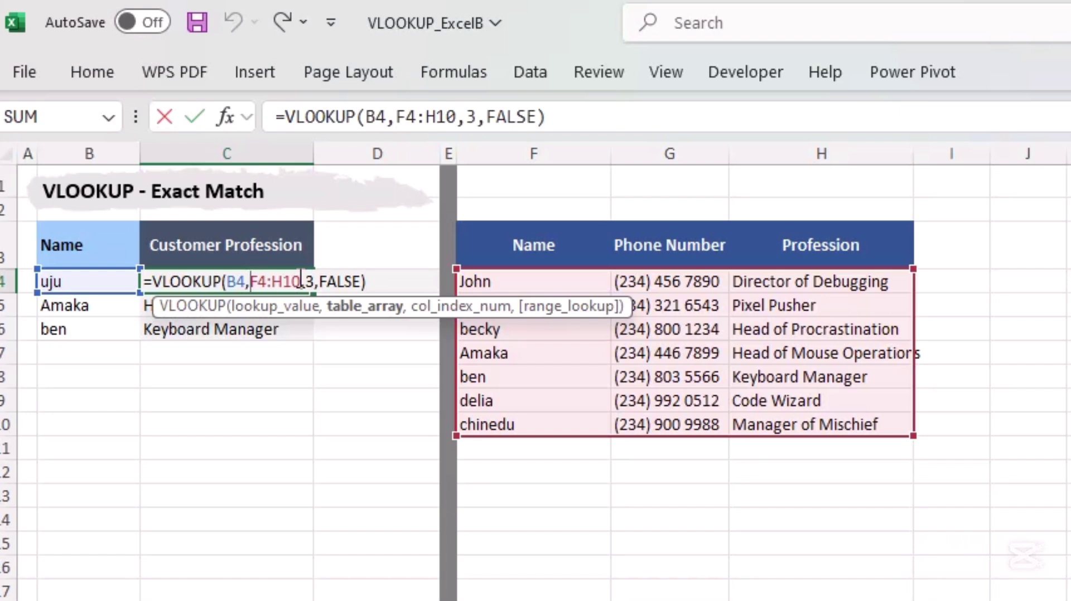
key("Left")
key("Left")
key("Left")
key("Left")
key("Left")
key("Left")
type("$F")
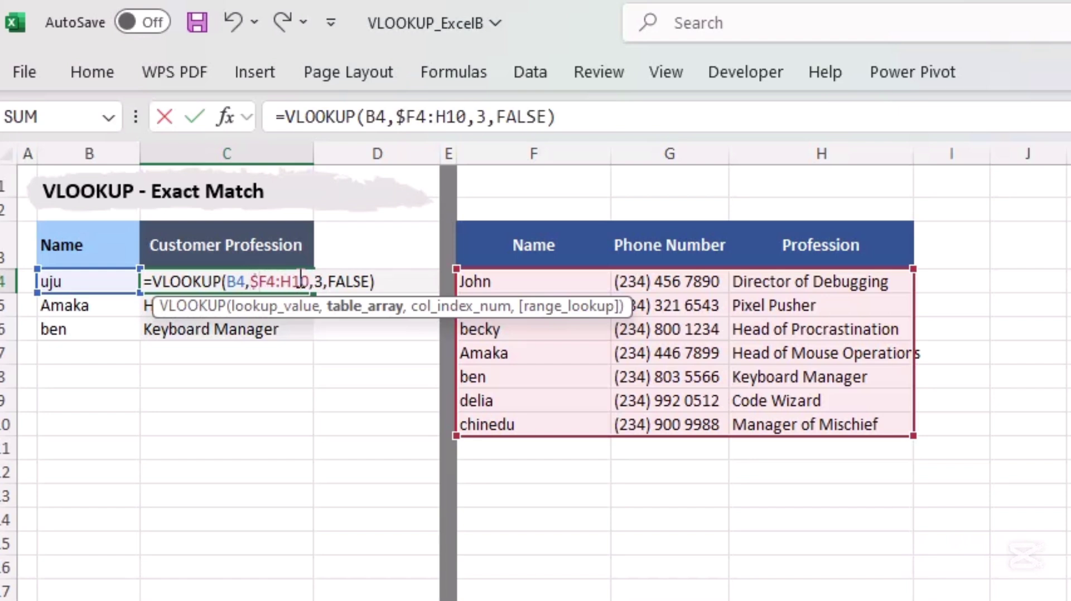
type("$4:")
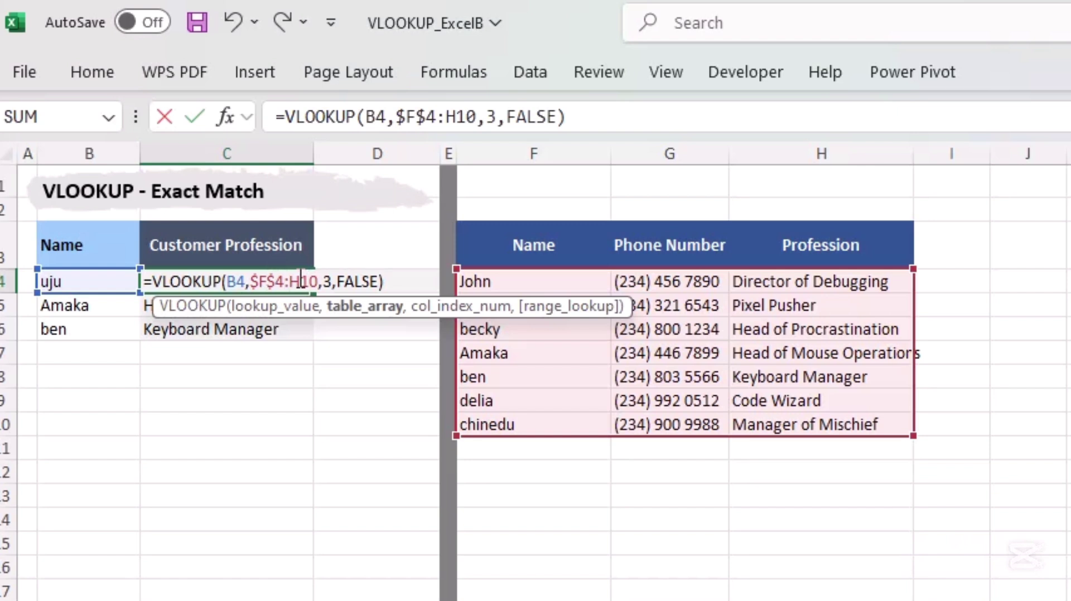
type("$H")
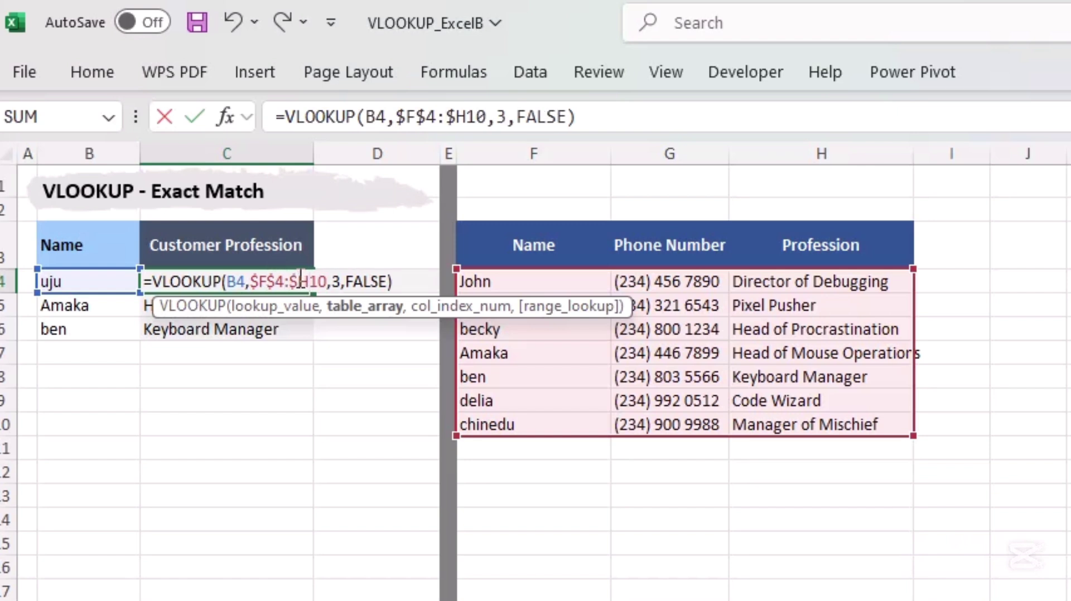
type("$")
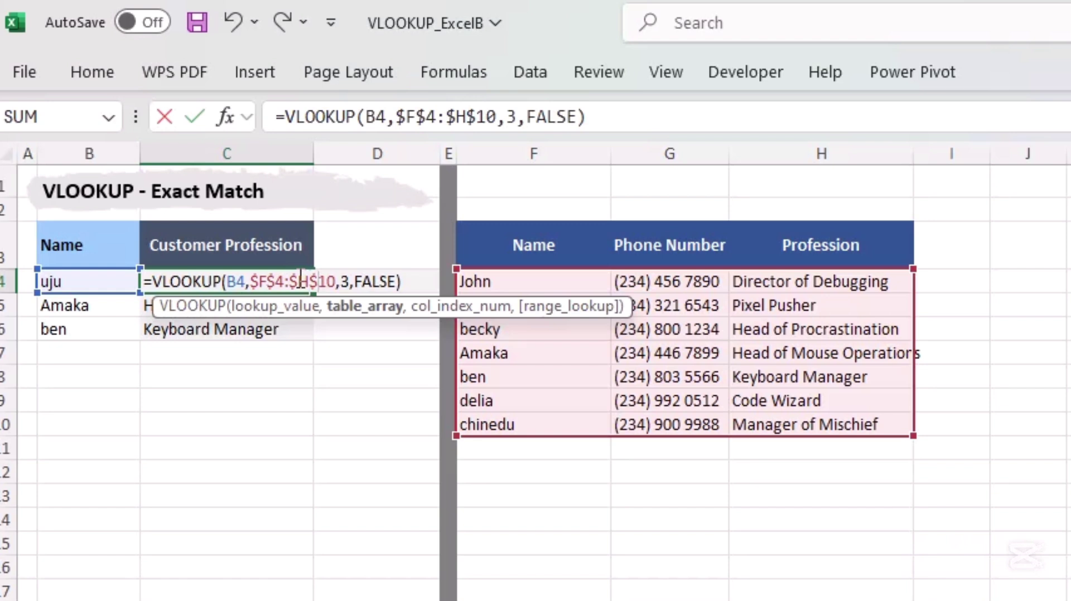
key("Return")
Fill the C4 formula down to C6 and examine the table array references in C5 and C6.
left_click(298, 277)
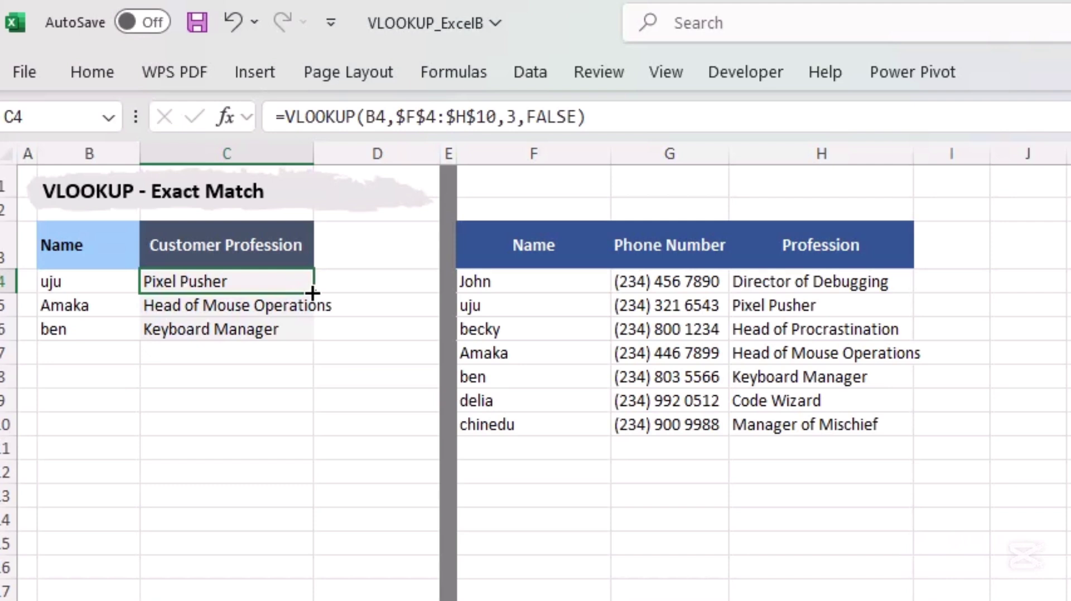
double_click(311, 292)
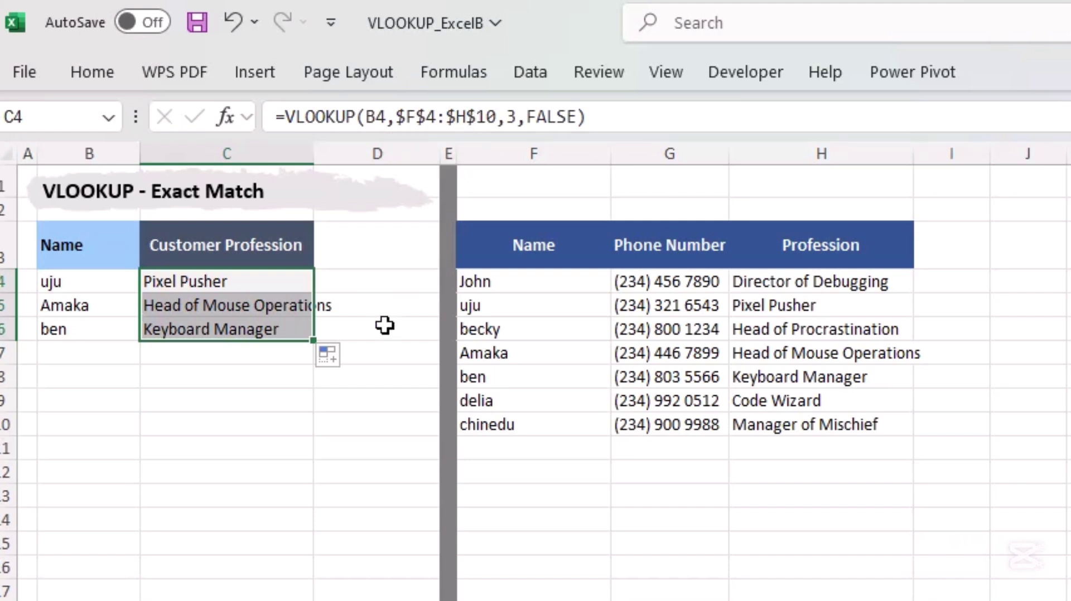
double_click(284, 303)
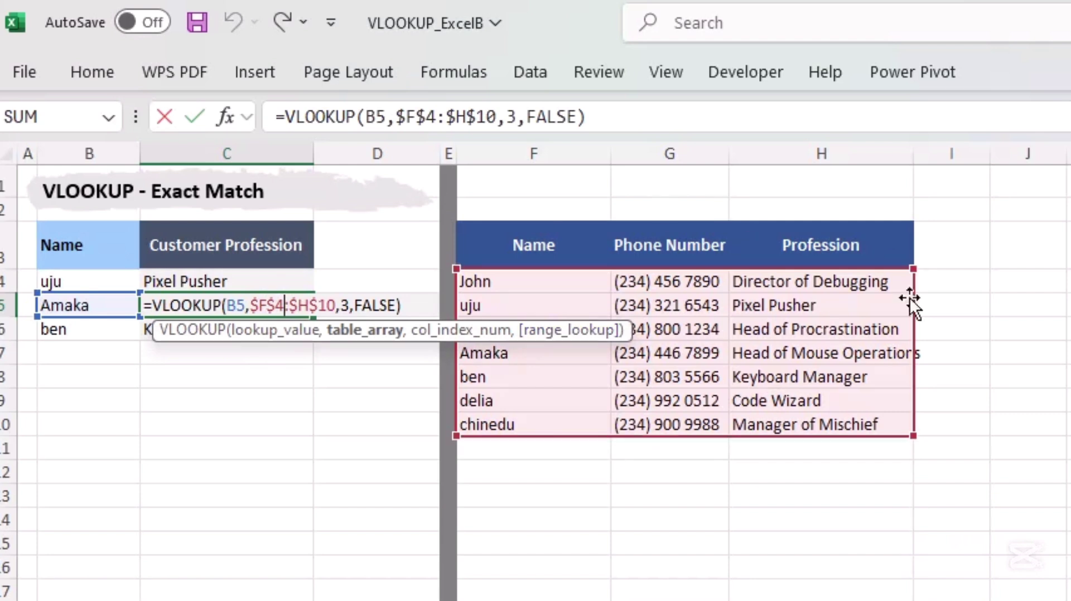
key("Return")
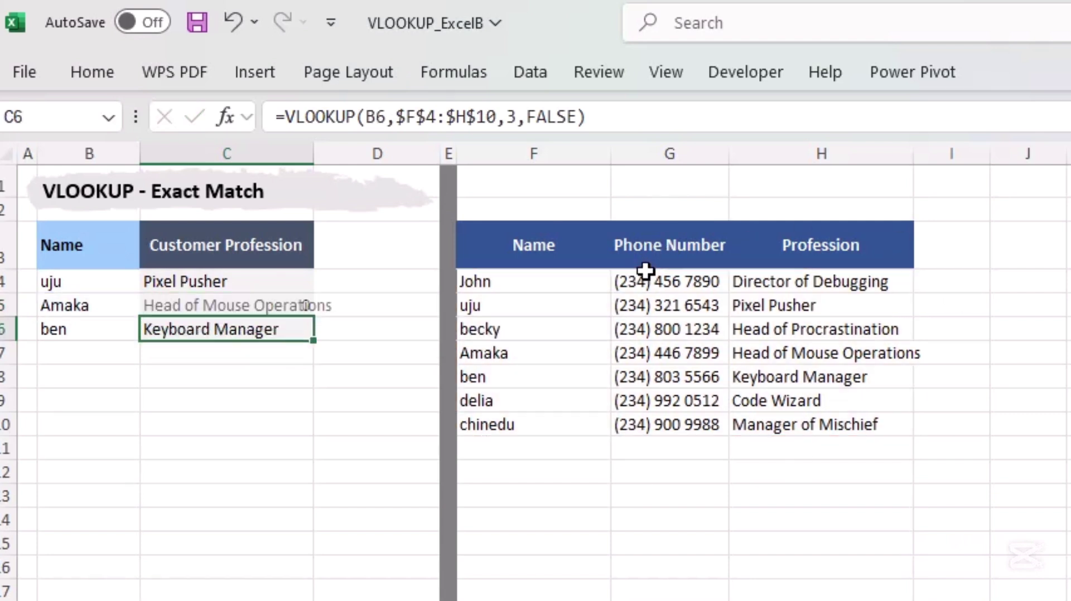
double_click(270, 322)
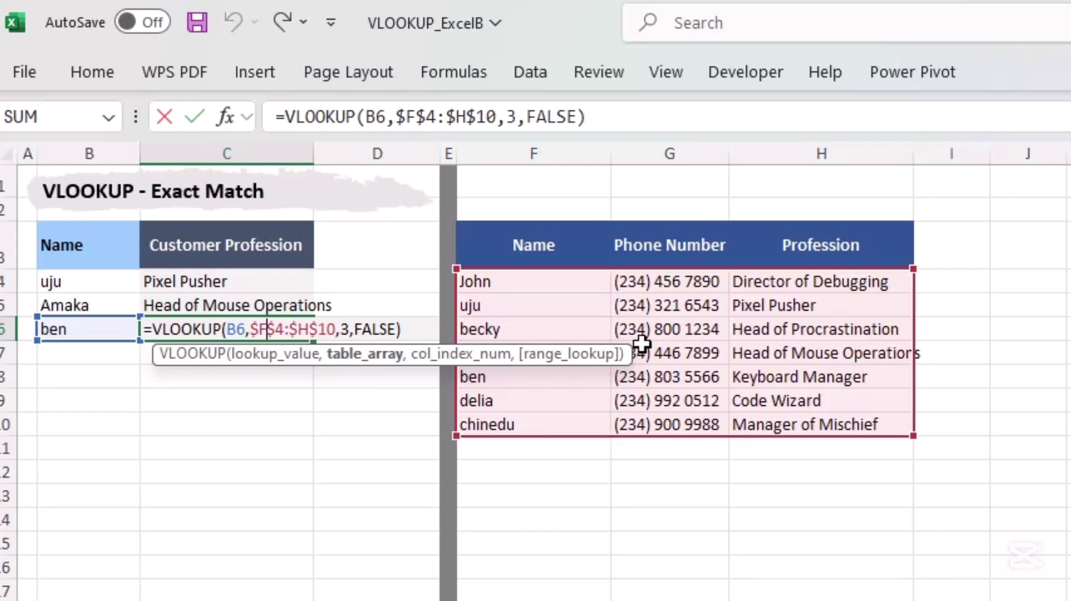
left_click(603, 422)
key("Return")
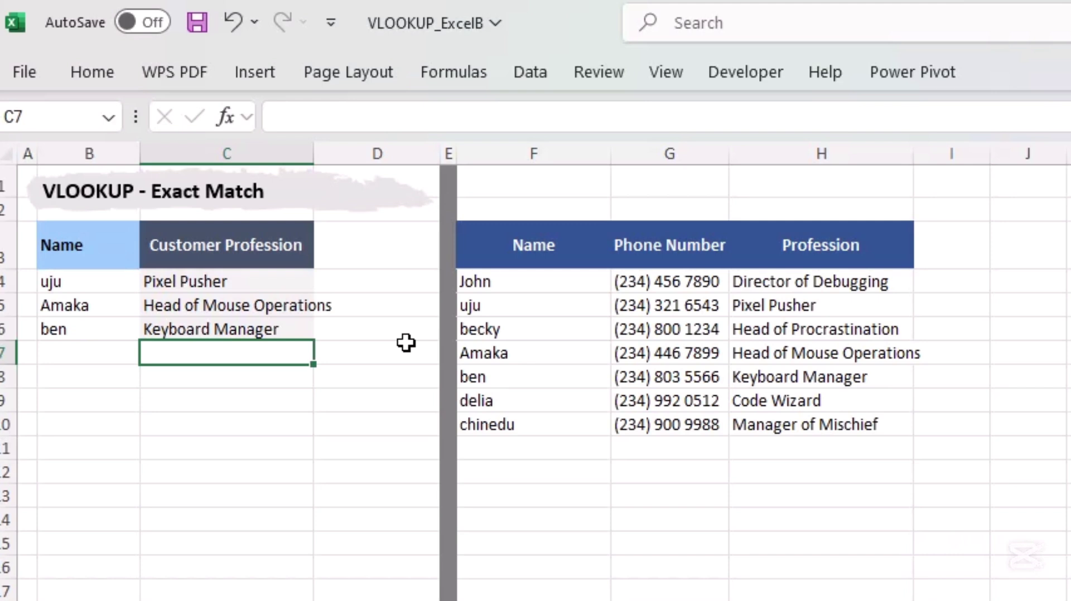
Examine the name in F5 and the Profession entries in H4, H5 and H6 of the lookup table.
left_click(572, 307)
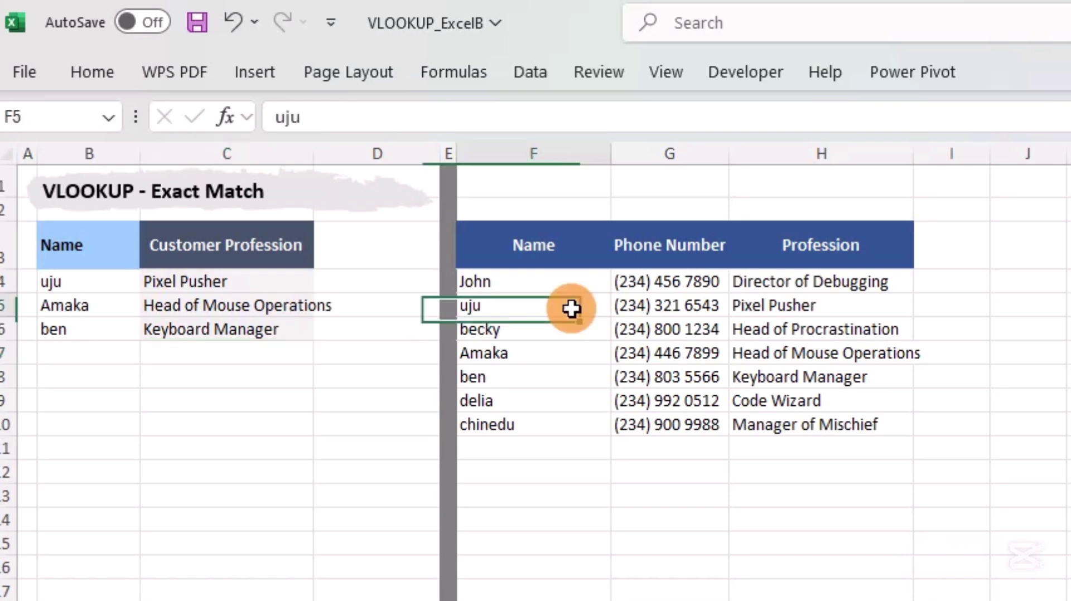
left_click(844, 298)
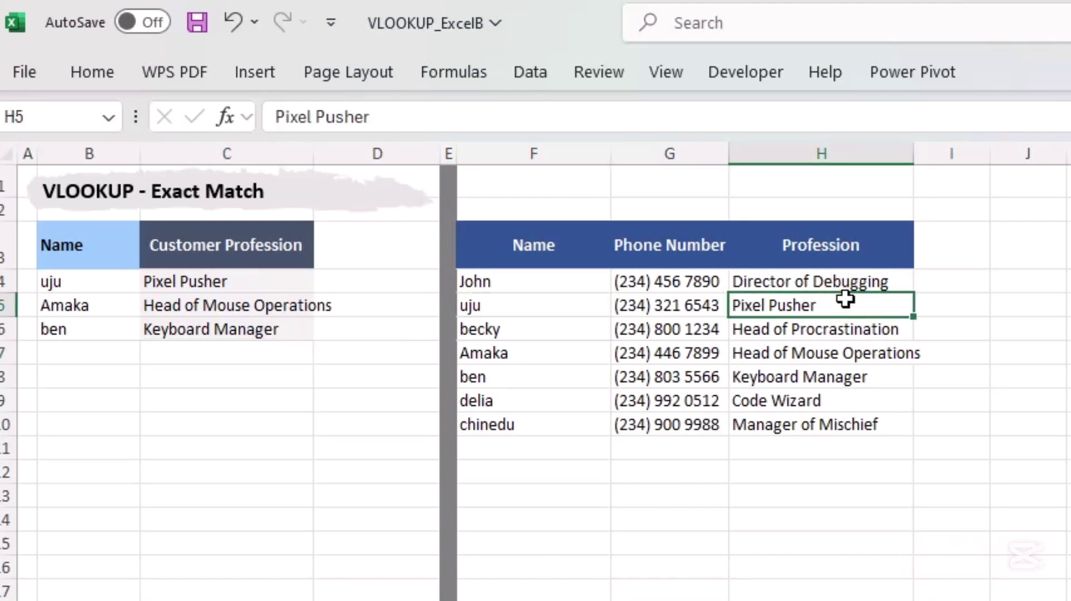
left_click(787, 279)
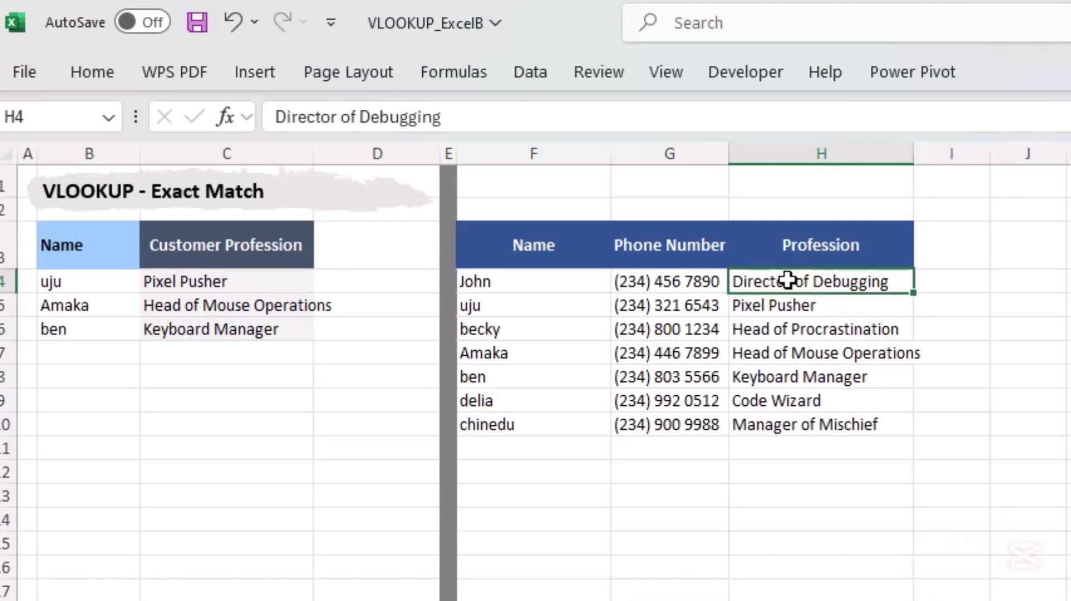
left_click(789, 331)
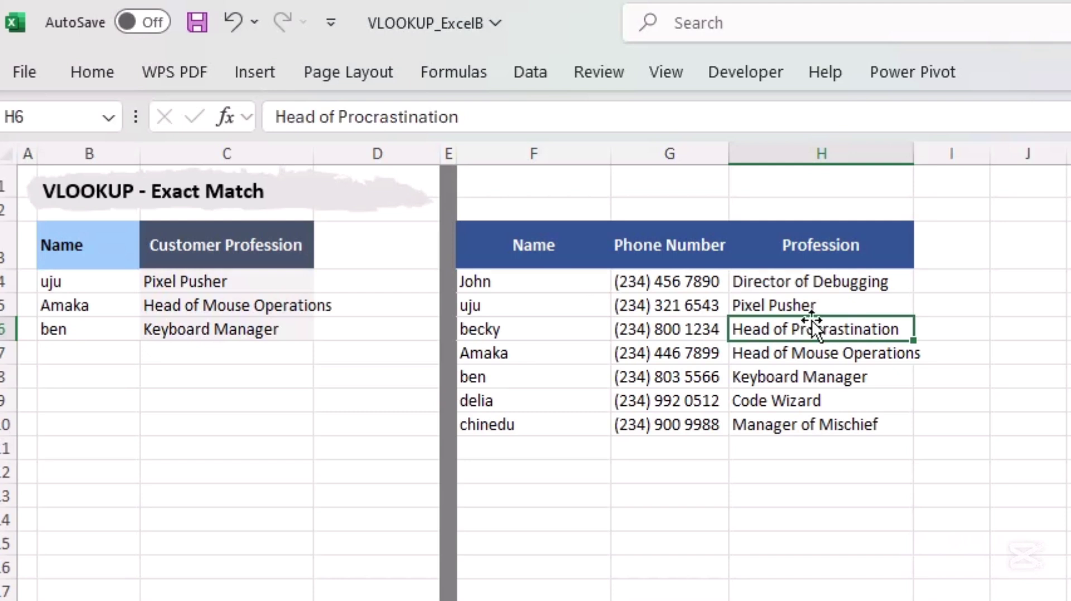
left_click(806, 305)
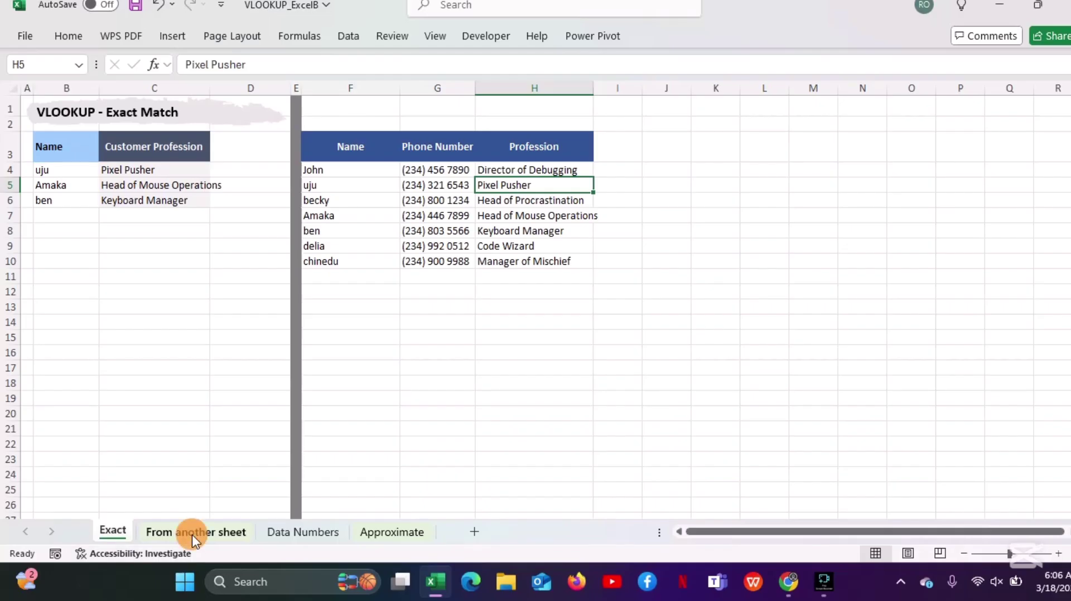
Compare the empty Phone Number column on the From another sheet worksheet with the source table on the Data Numbers sheet.
left_click(192, 533)
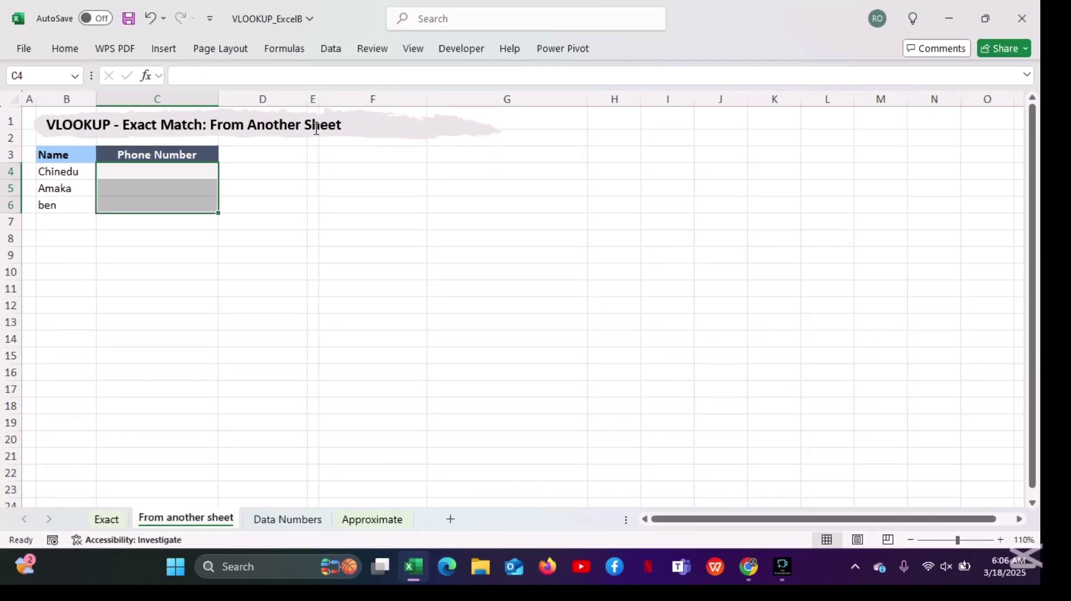
left_click(265, 521)
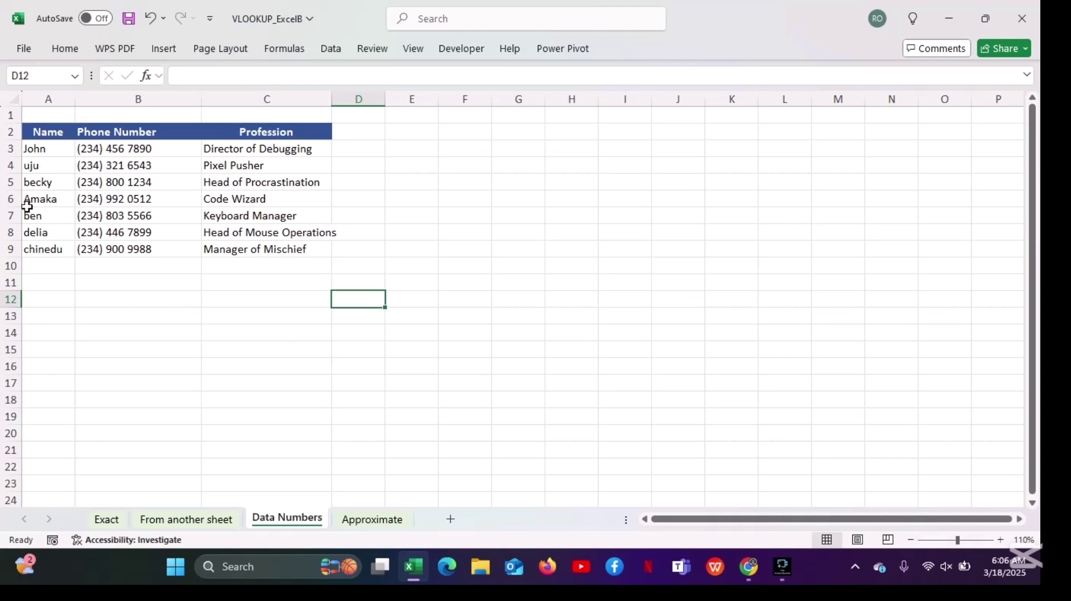
left_click(177, 520)
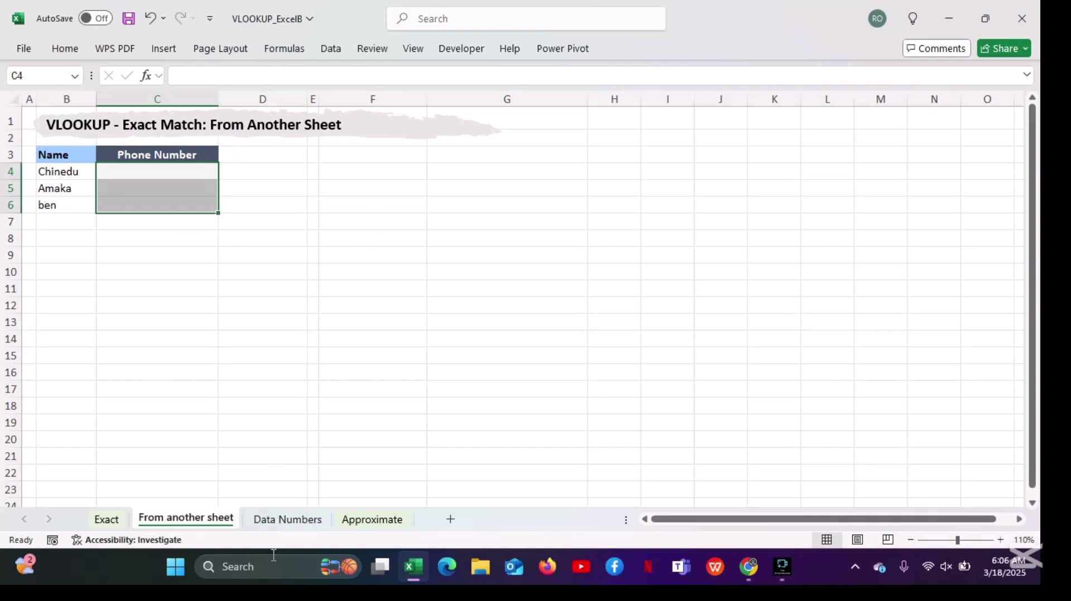
left_click(285, 520)
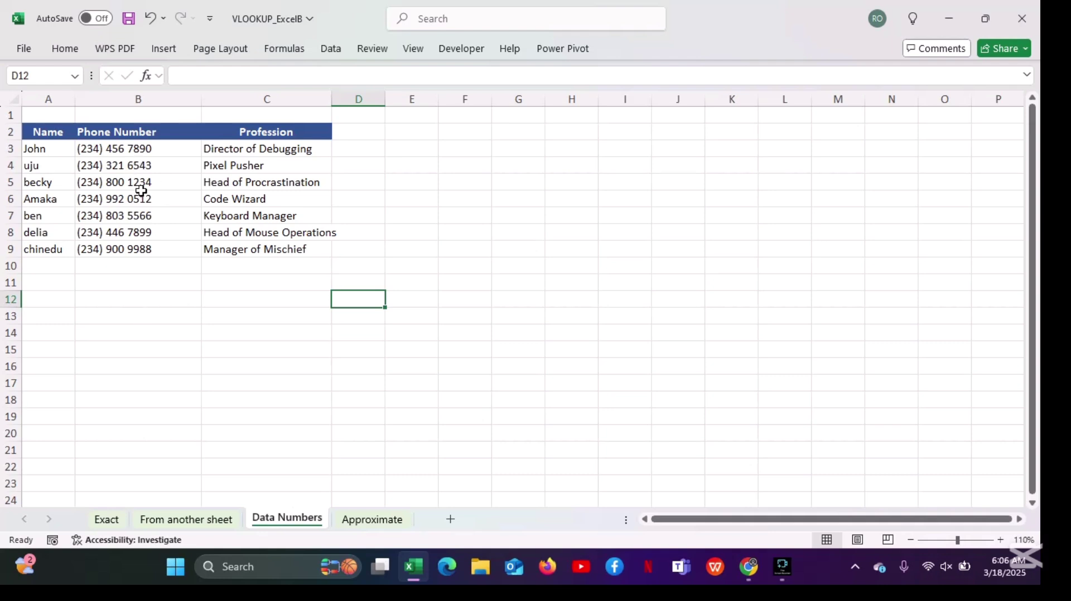
left_click(194, 519)
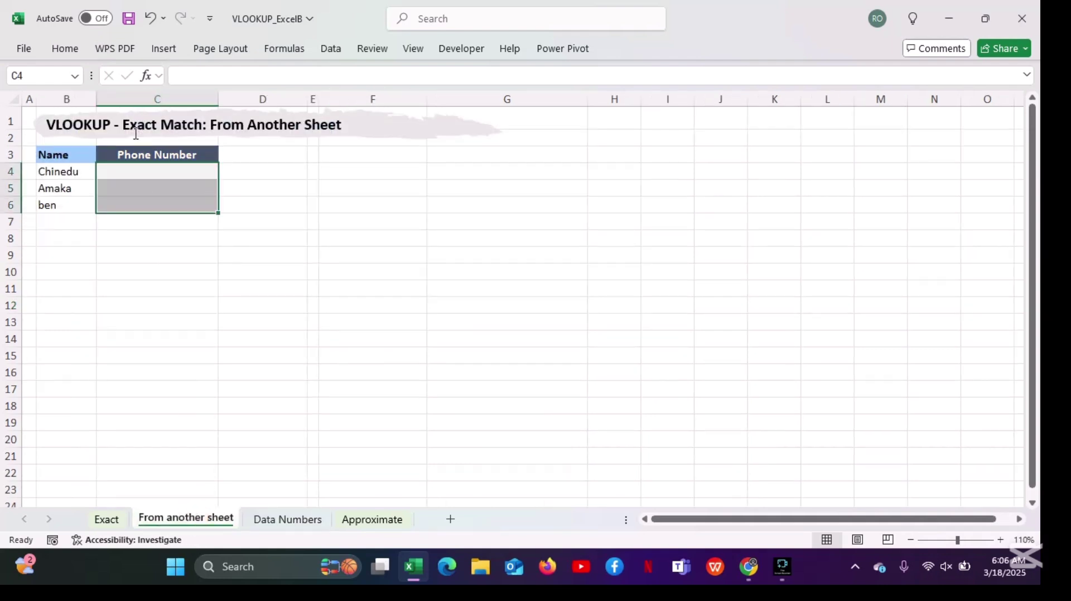
Start a VLOOKUP formula in C4 of the From another sheet worksheet with B4 as the lookup value.
left_click(150, 171)
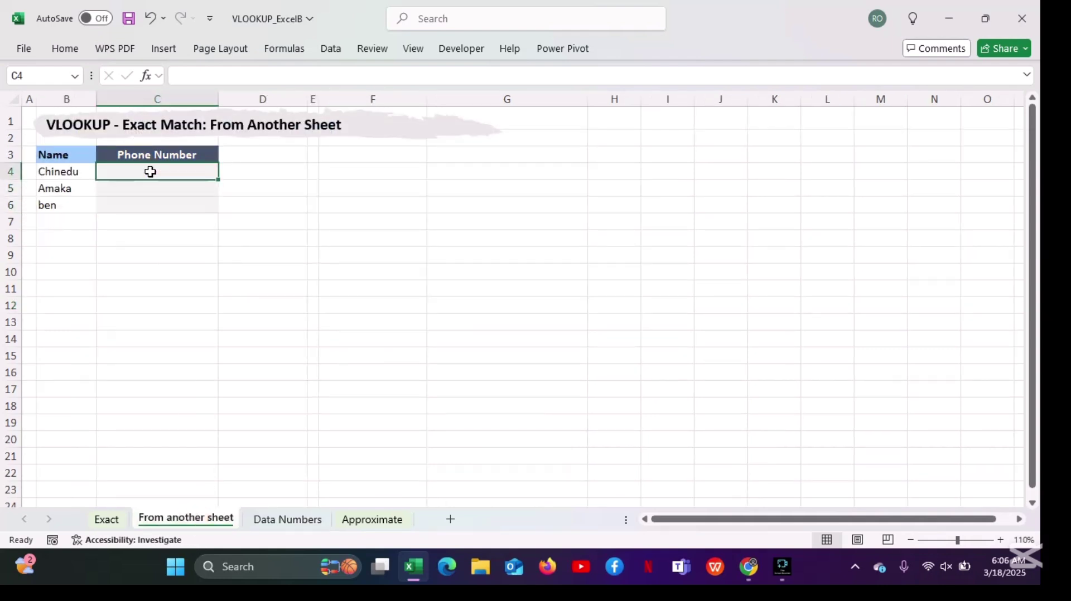
type("=vloo")
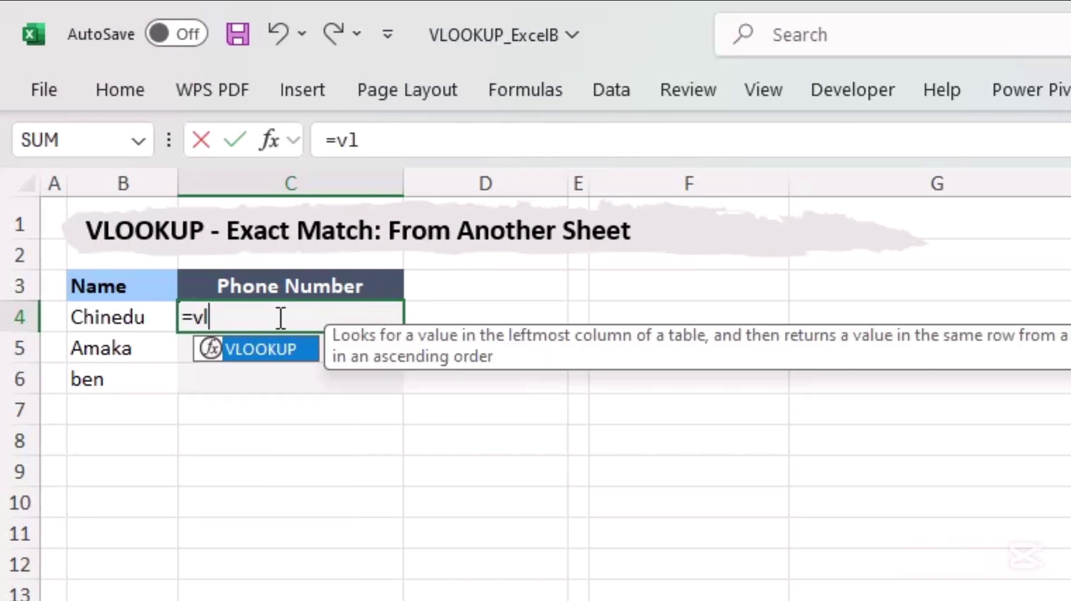
double_click(282, 349)
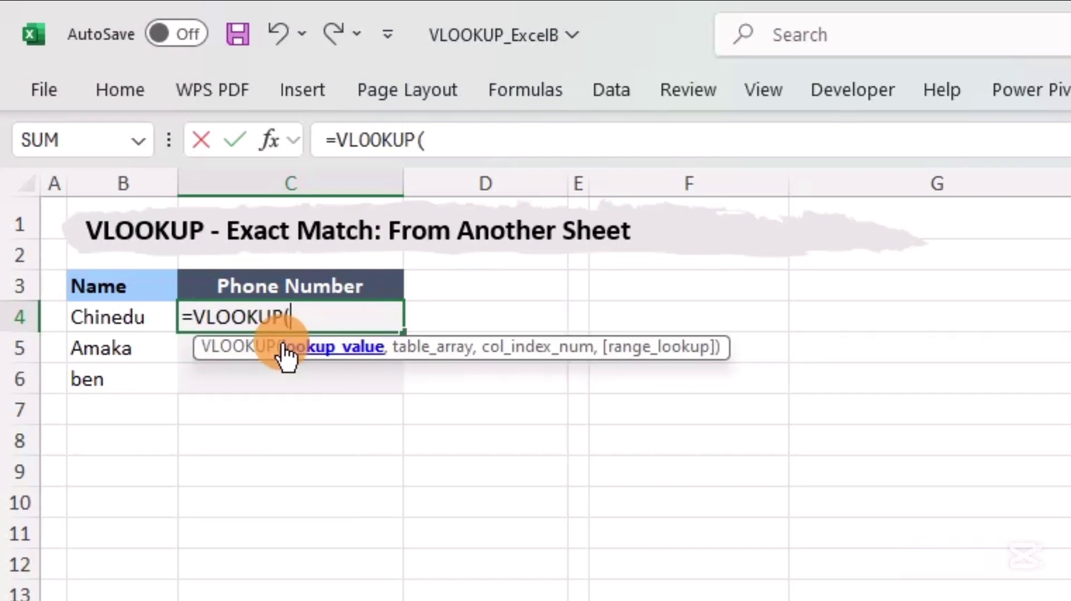
left_click(117, 317)
type(",")
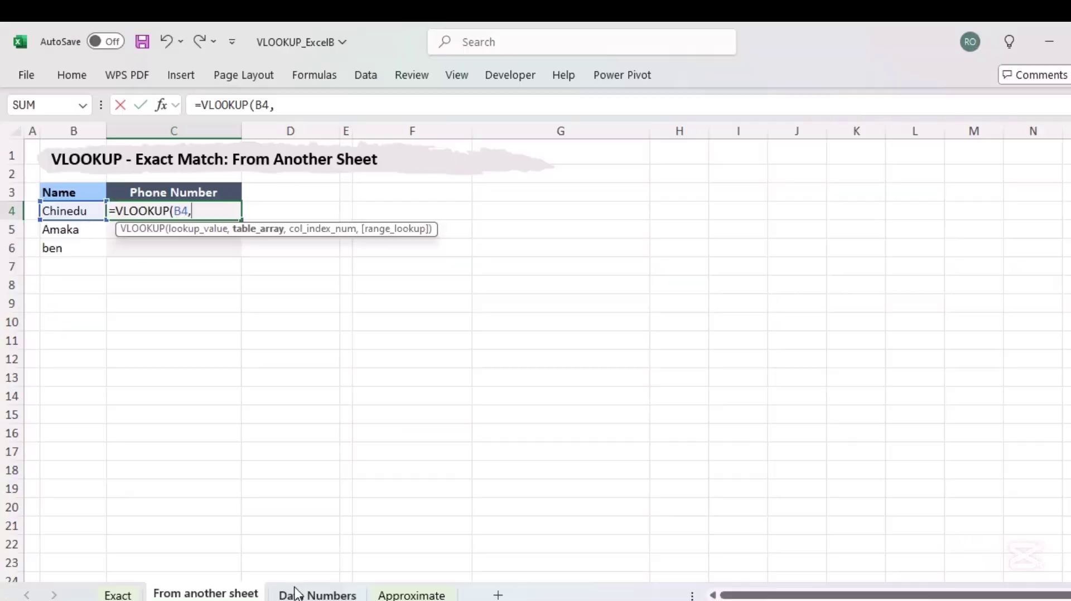
Set the formula's table array to A3:C9 on the Data Numbers sheet.
left_click(296, 593)
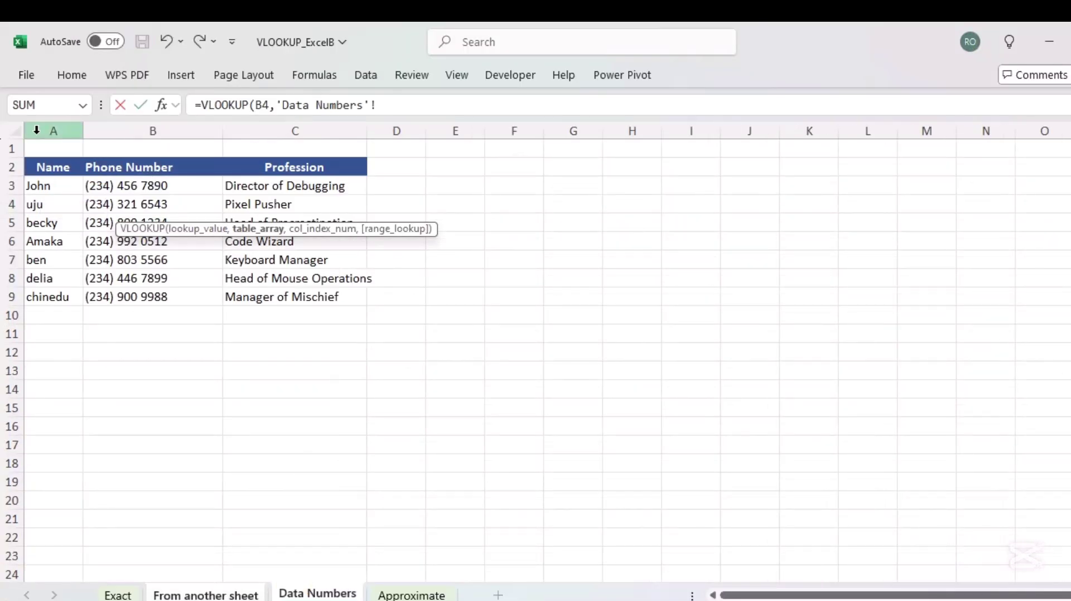
left_click(53, 189)
left_click_drag(53, 189, 306, 287)
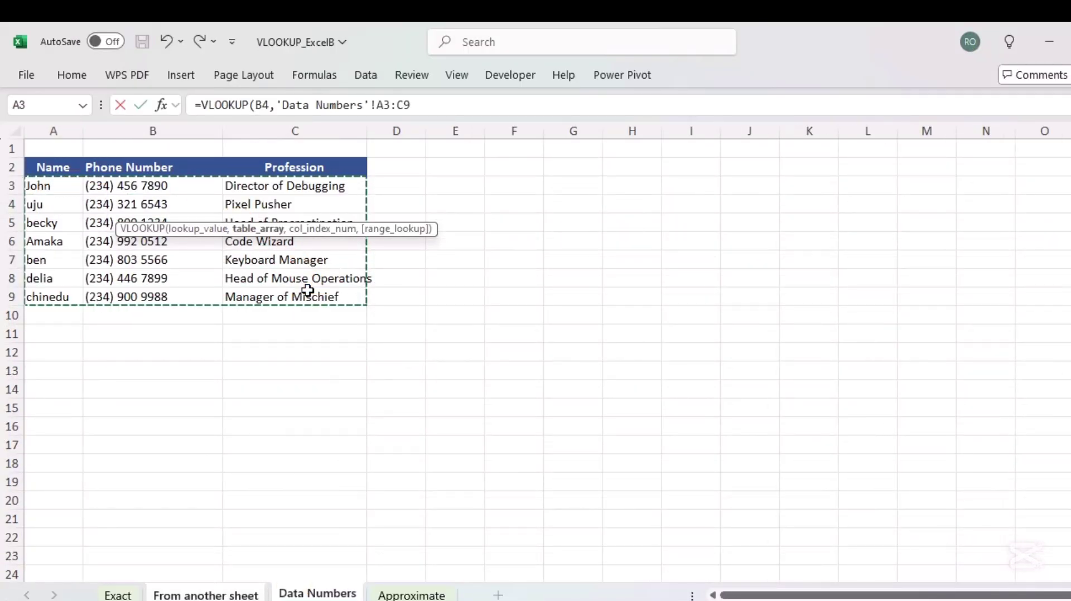
type(",")
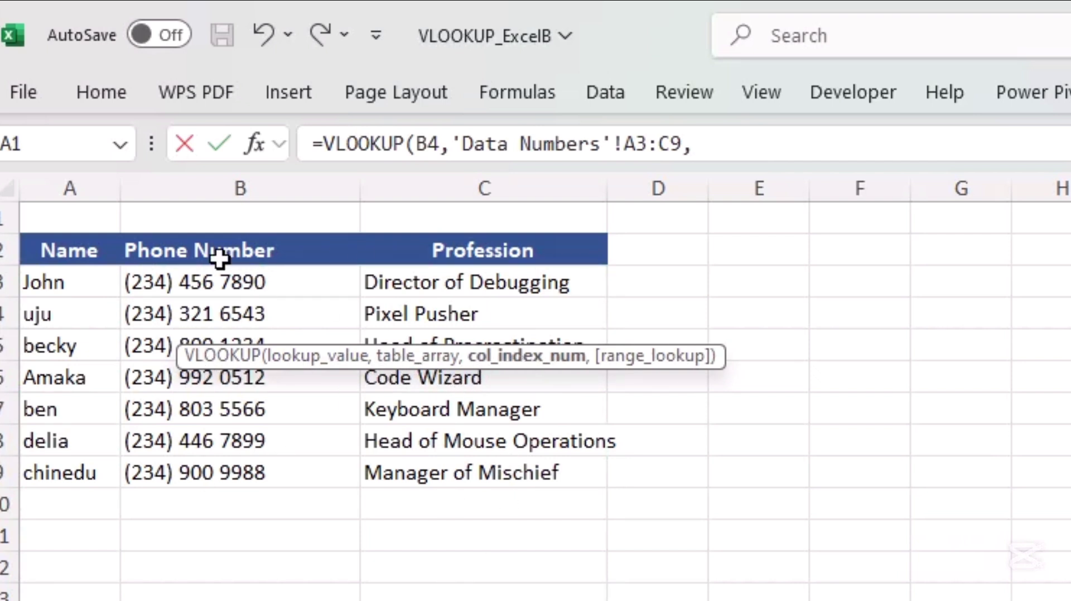
Complete the C4 VLOOKUP with column index 2 and FALSE for an exact match, and select C4 again.
type("2")
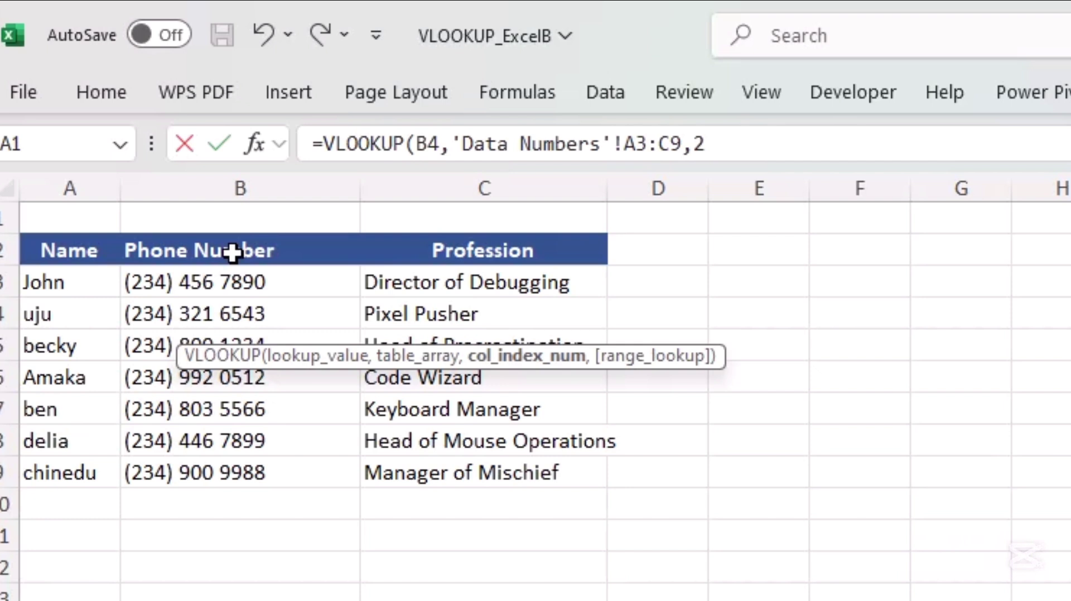
type(",")
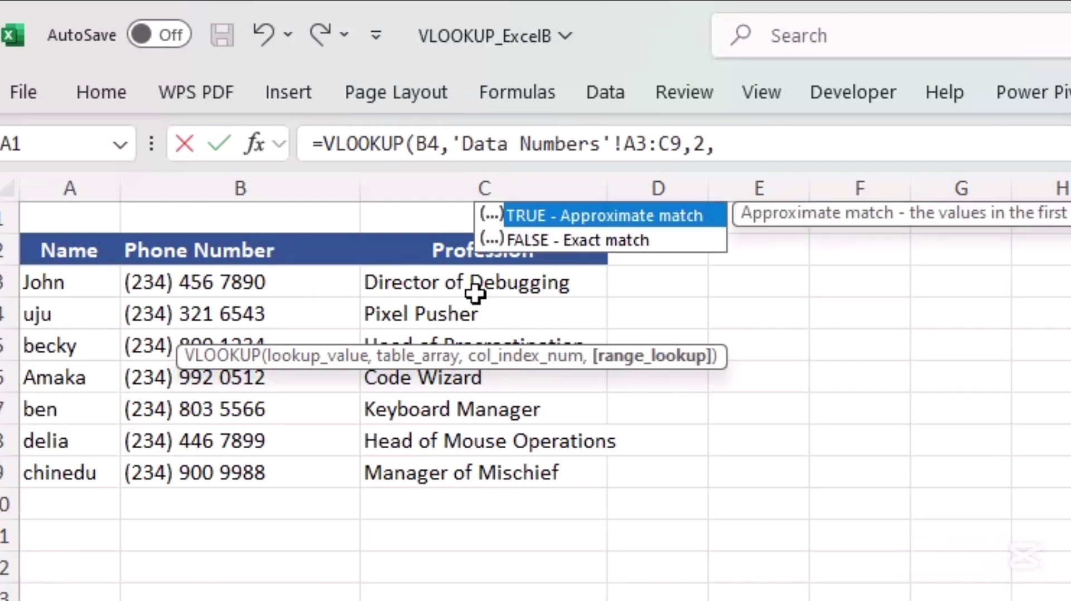
left_click(568, 240)
double_click(568, 240)
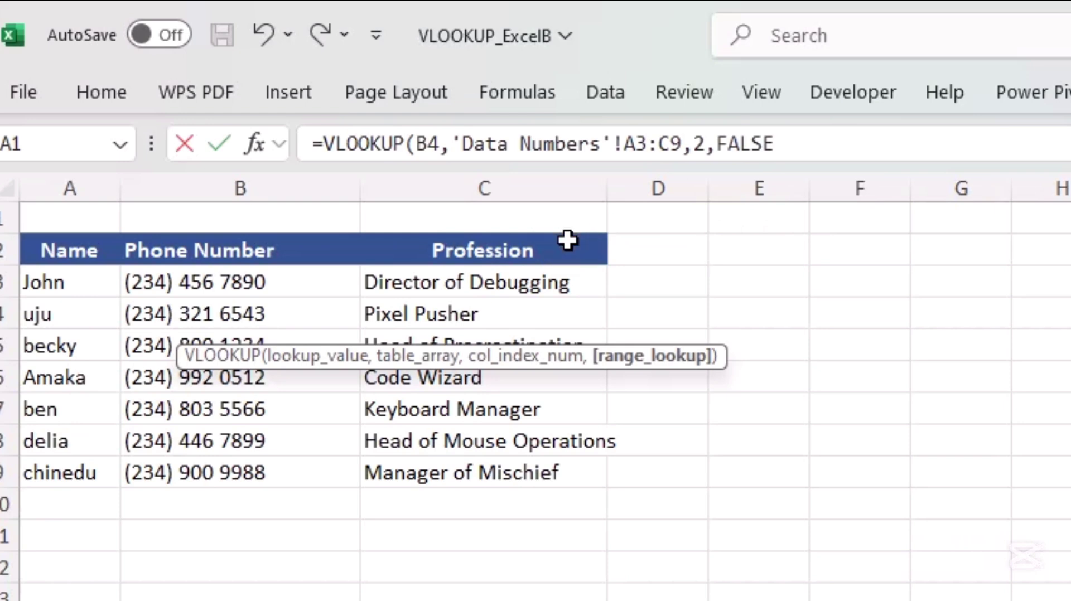
key("Return")
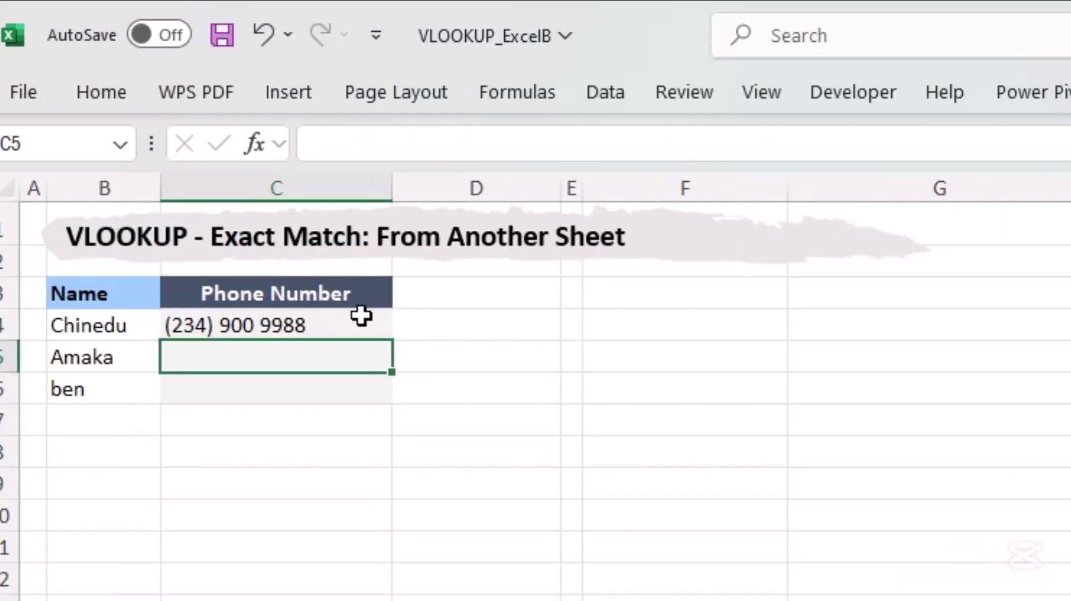
left_click(333, 324)
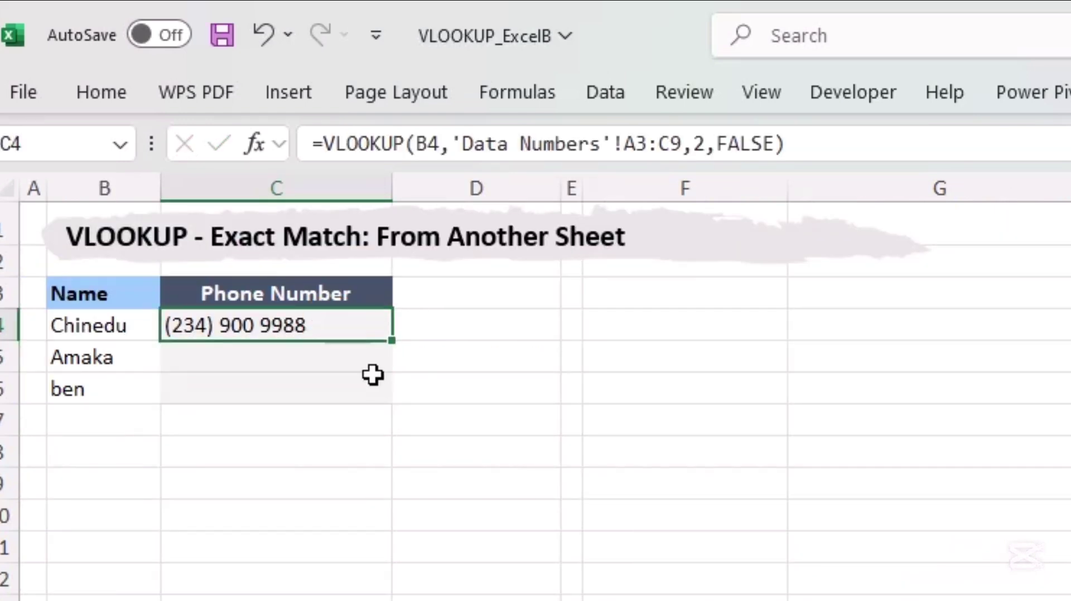
Check the phone numbers on the Data Numbers sheet and fill the C4 VLOOKUP formula down to C6.
key("ctrl+Page_Down")
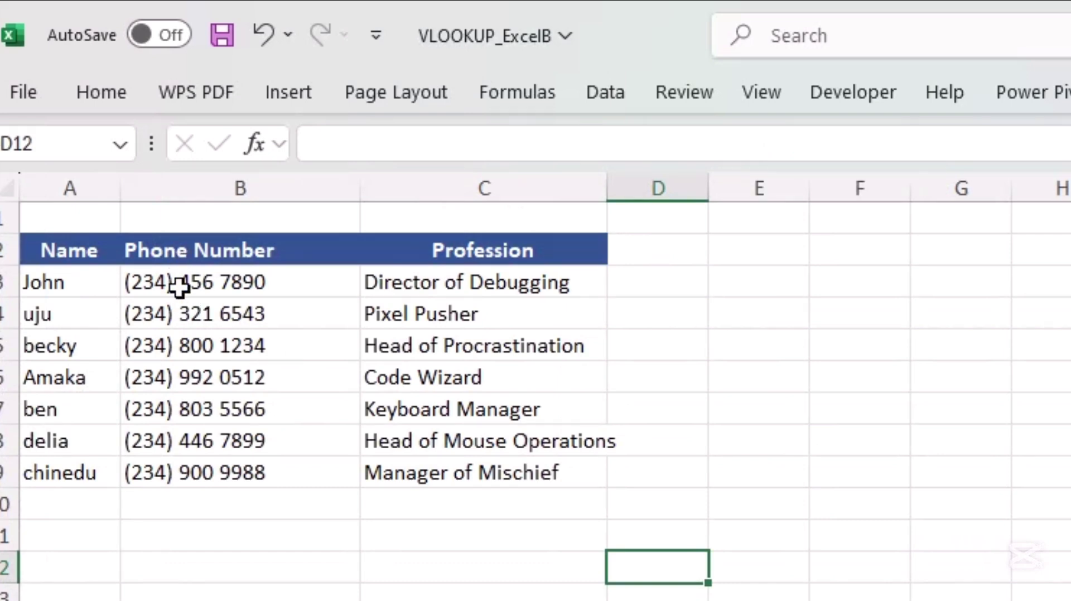
left_click(308, 475)
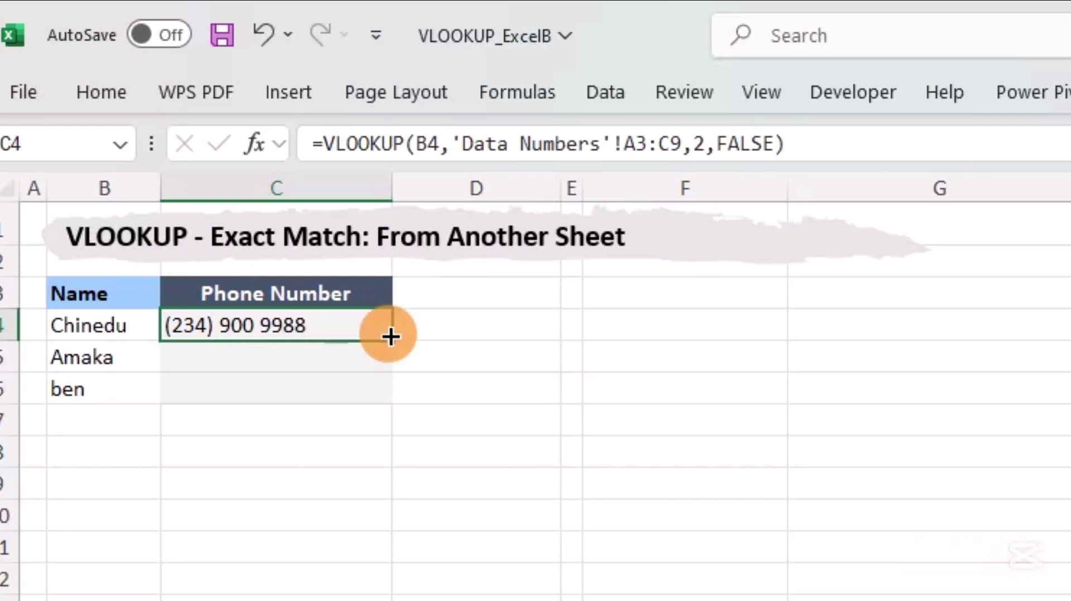
left_click_drag(390, 337, 391, 397)
left_click(348, 358)
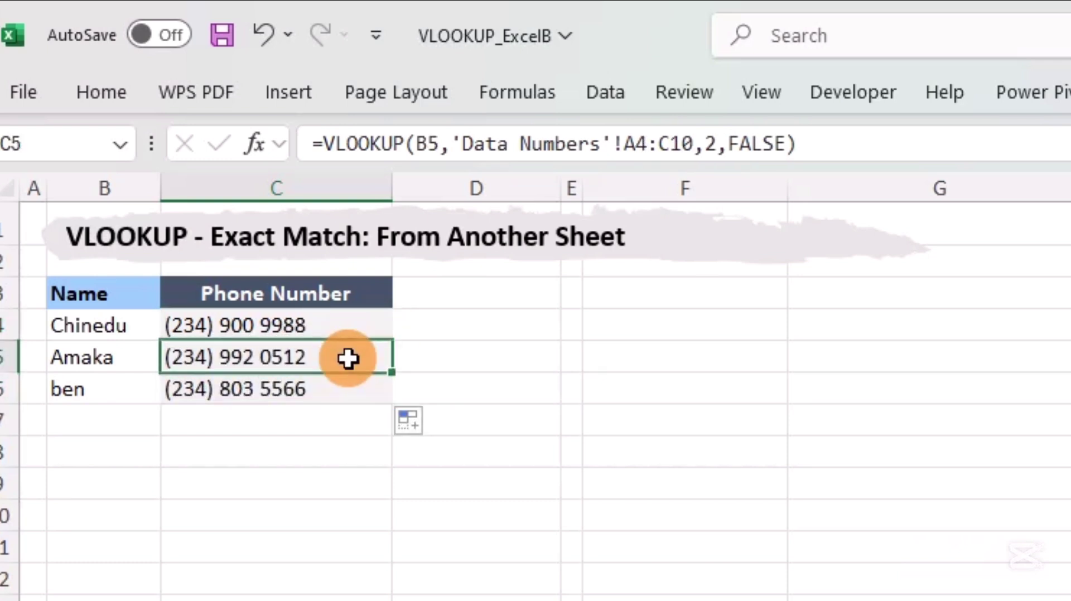
Inspect the table array references in the C4 and C5 VLOOKUP formulas of the phone number column.
key("ctrl+Page_Down")
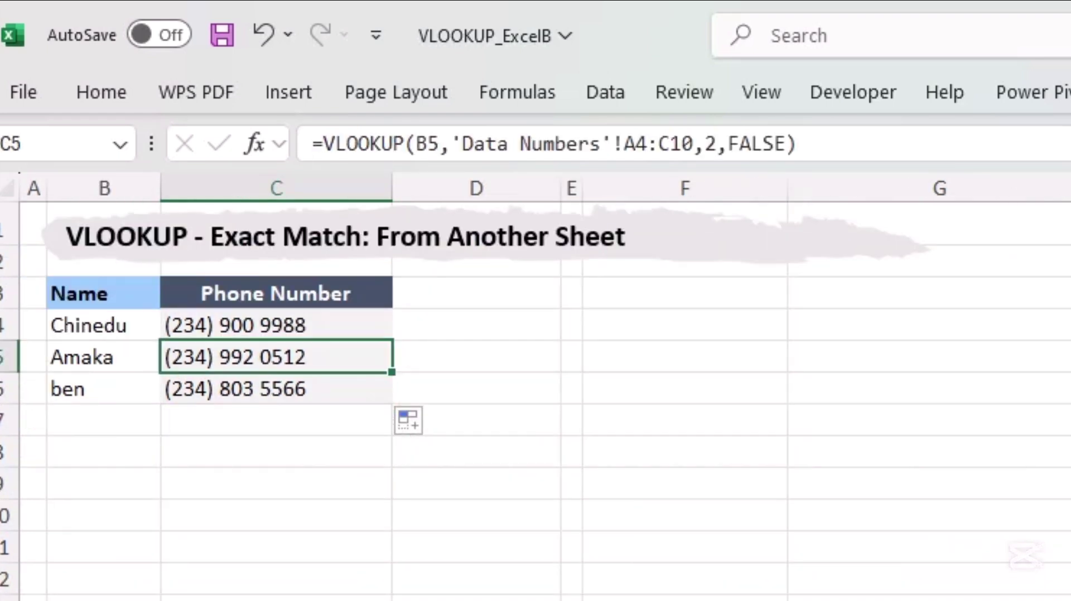
key("ctrl+Page_Down")
left_click(337, 325)
double_click(335, 325)
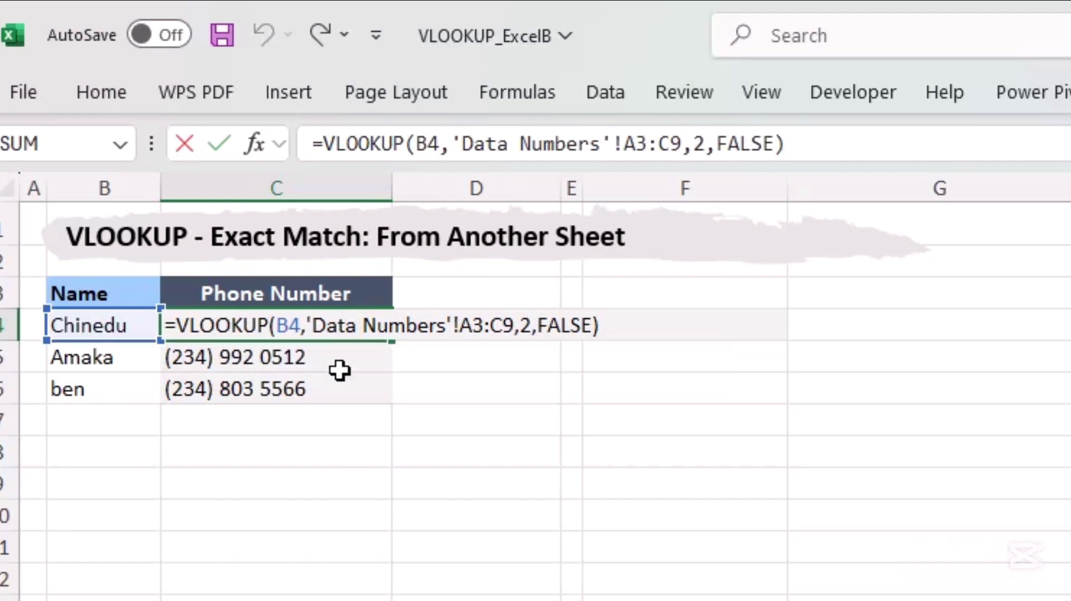
key("Return")
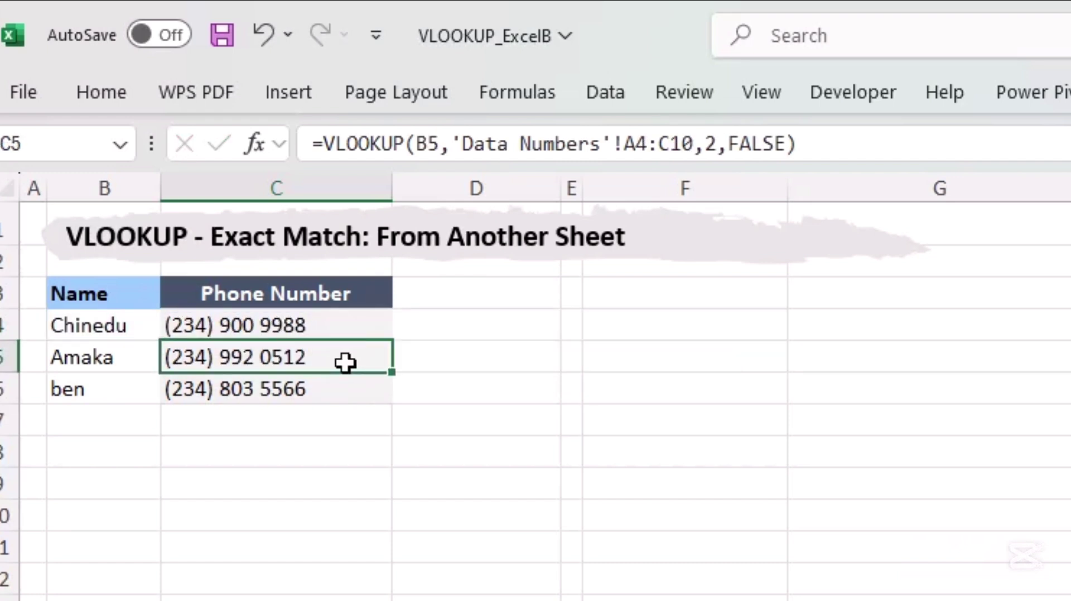
double_click(306, 357)
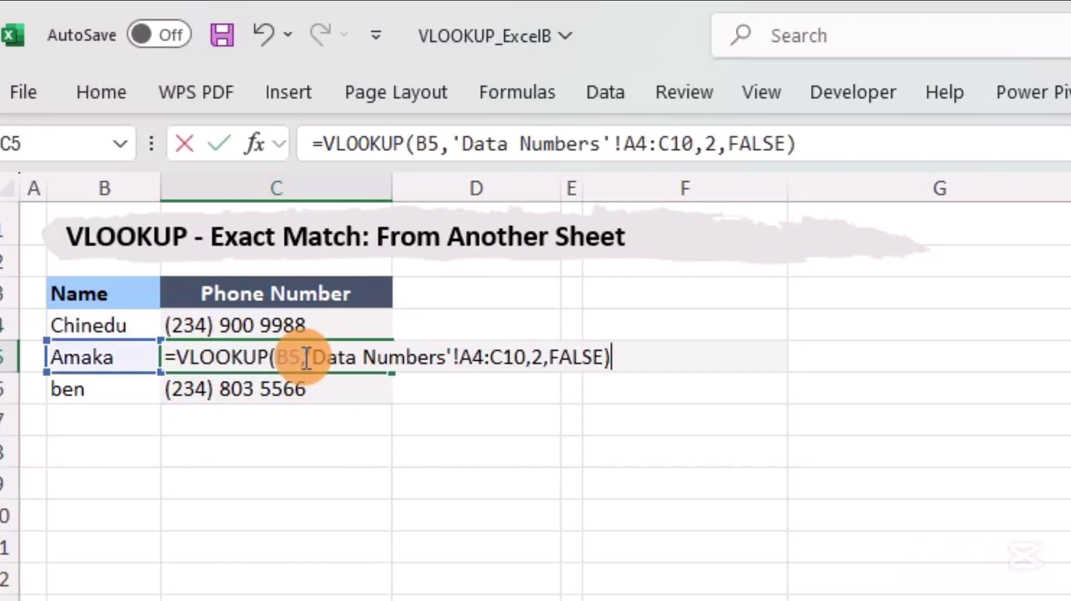
key("Return")
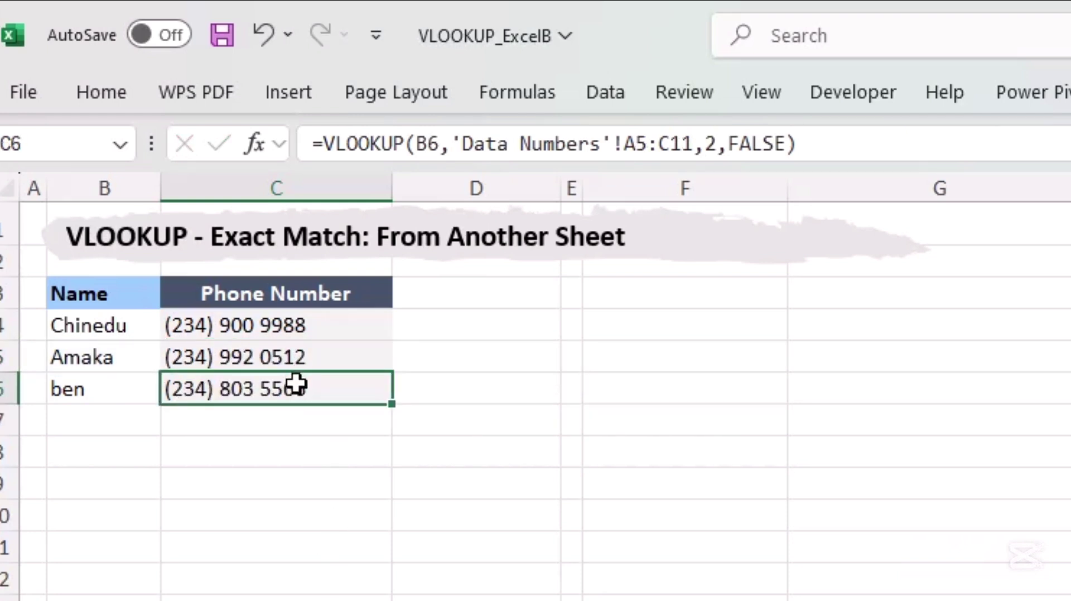
Make the table array in the C4 VLOOKUP absolute as 'Data Numbers'!$A$3:$C$9.
double_click(326, 327)
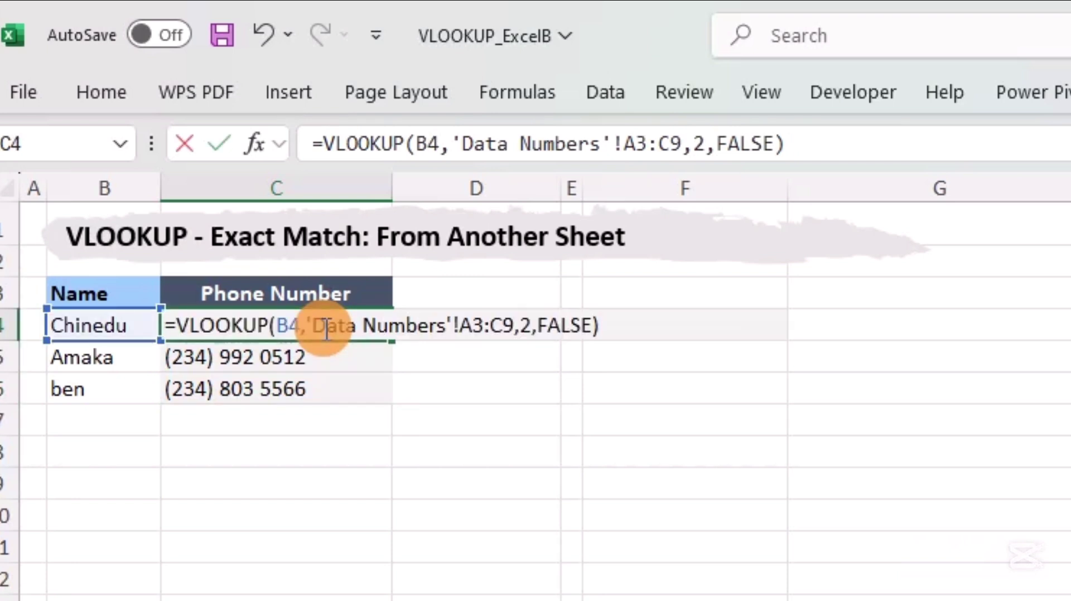
left_click(462, 324)
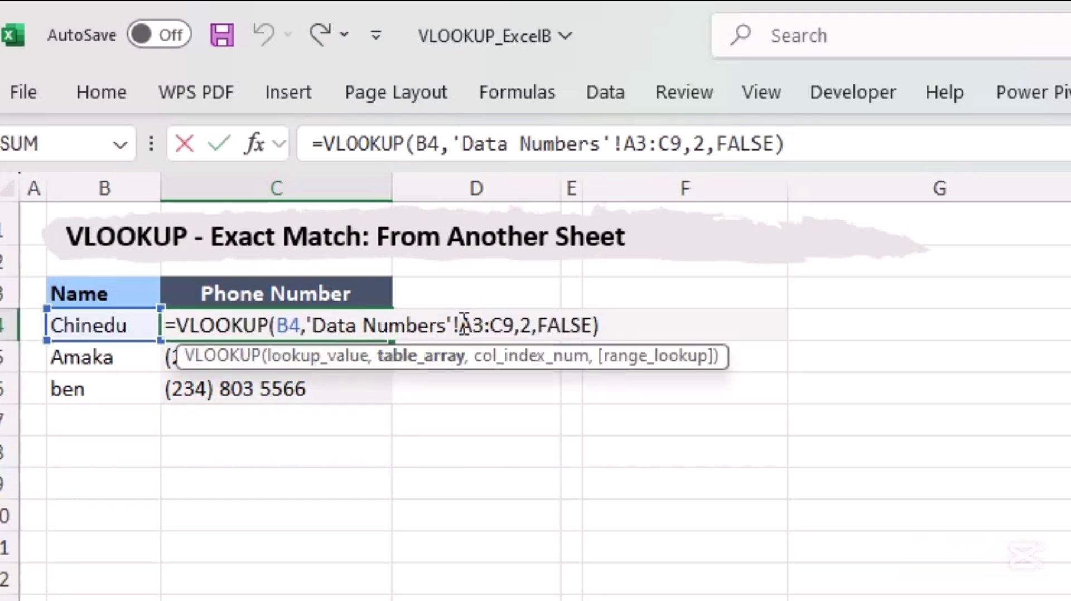
type("$")
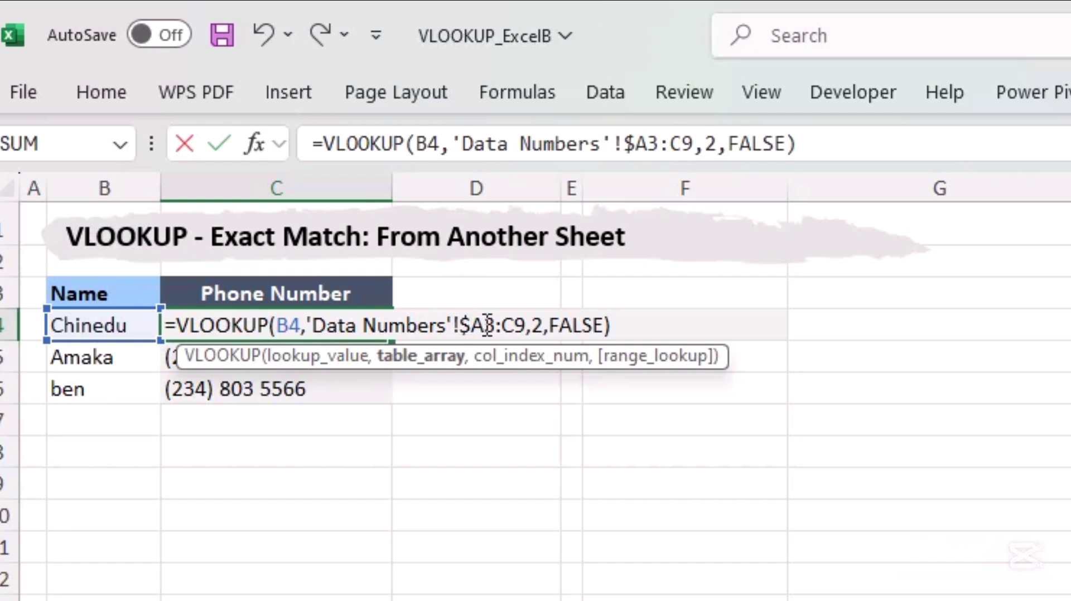
left_click(486, 324)
type("$")
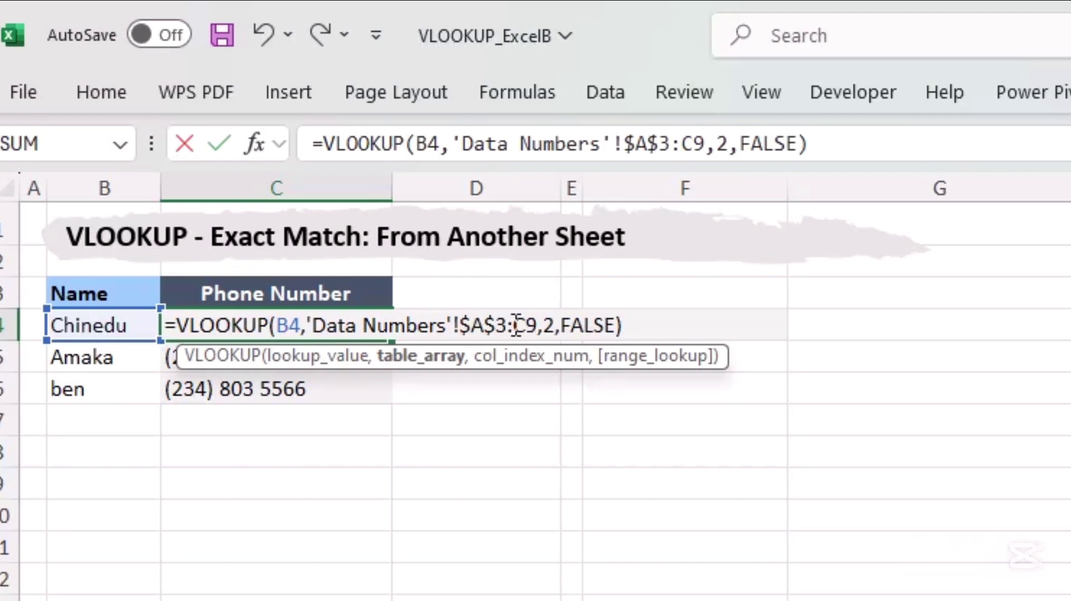
left_click(515, 326)
type("$A")
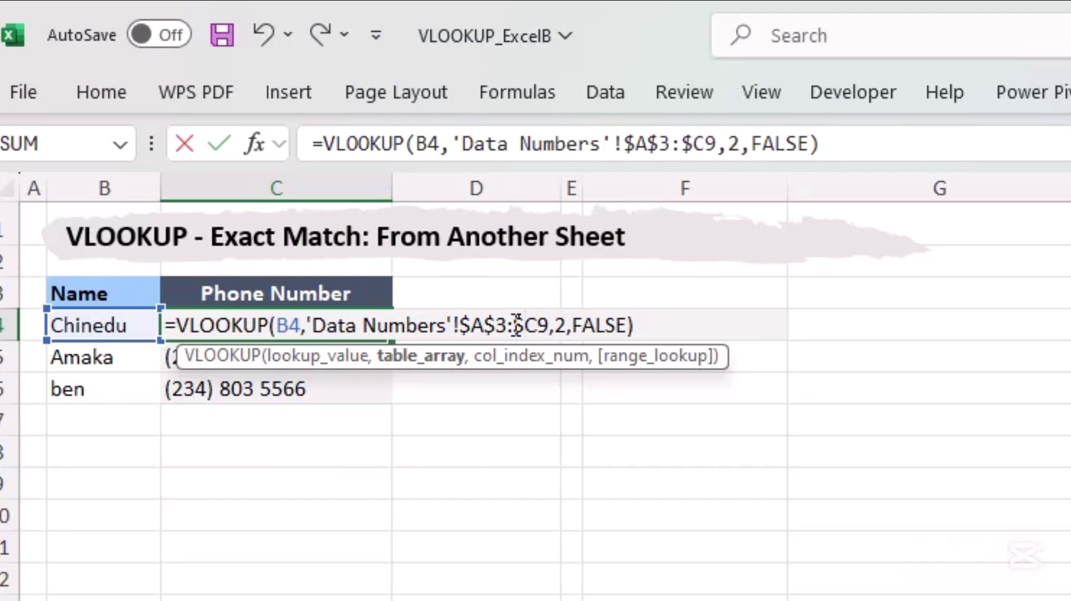
type("$")
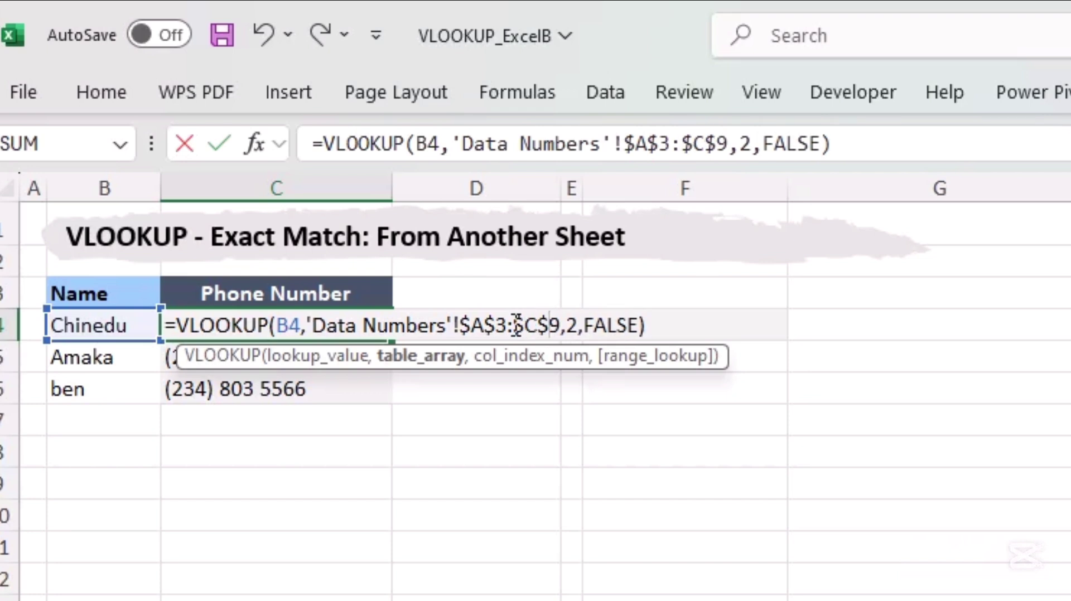
key("Return")
Fill the C4 formula with the absolute table range down through C6.
left_click(370, 323)
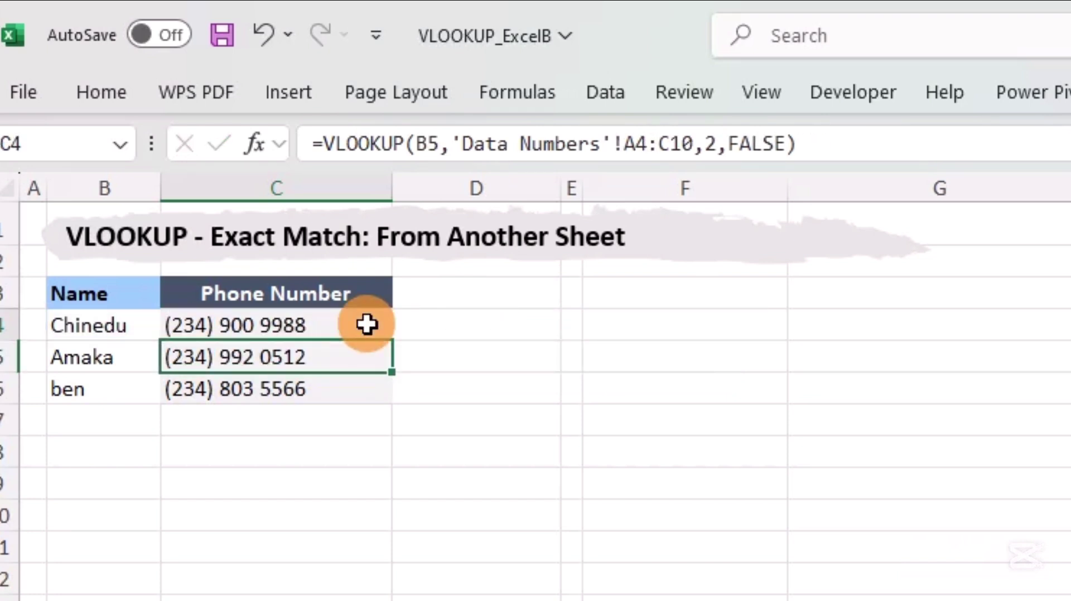
double_click(390, 340)
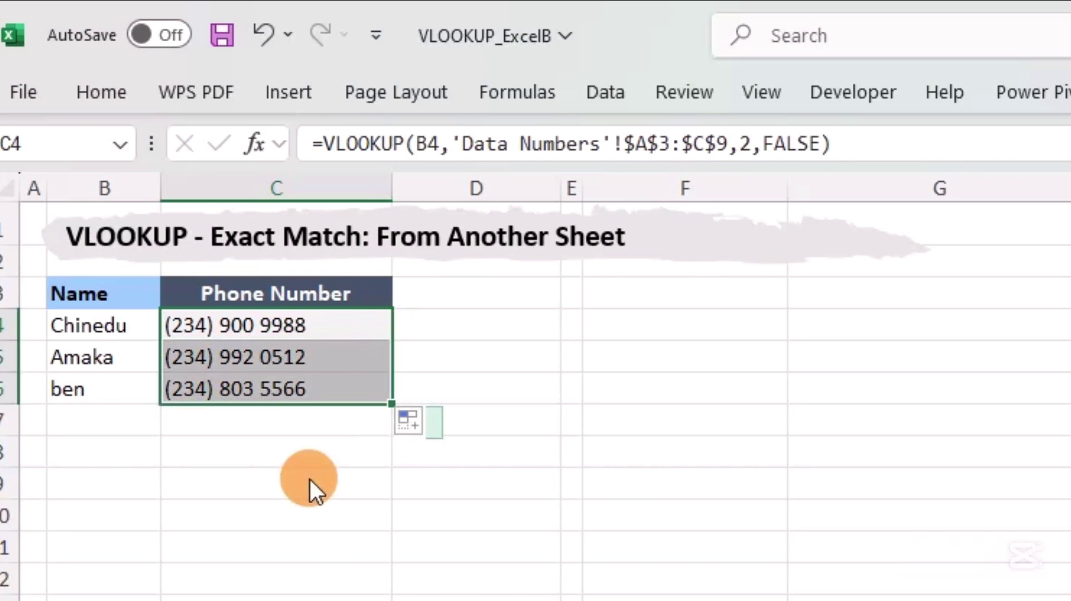
left_click(306, 430)
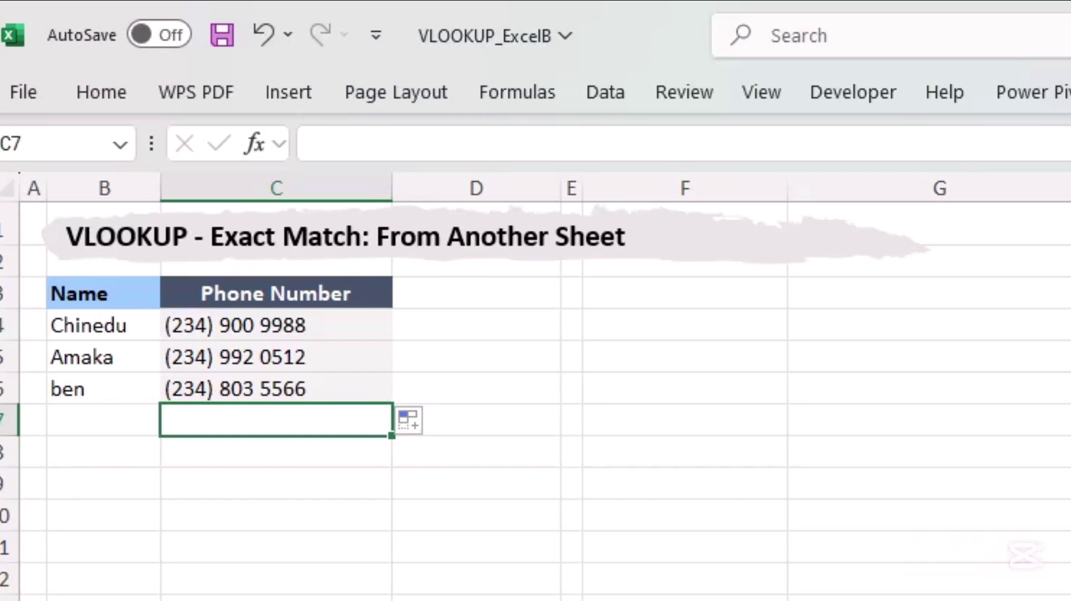
Clear the existing grade formulas in D4:D10 of the VLOOKUP - Approximate Match worksheet.
key("ctrl+Page_Down")
key("ctrl+Page_Down")
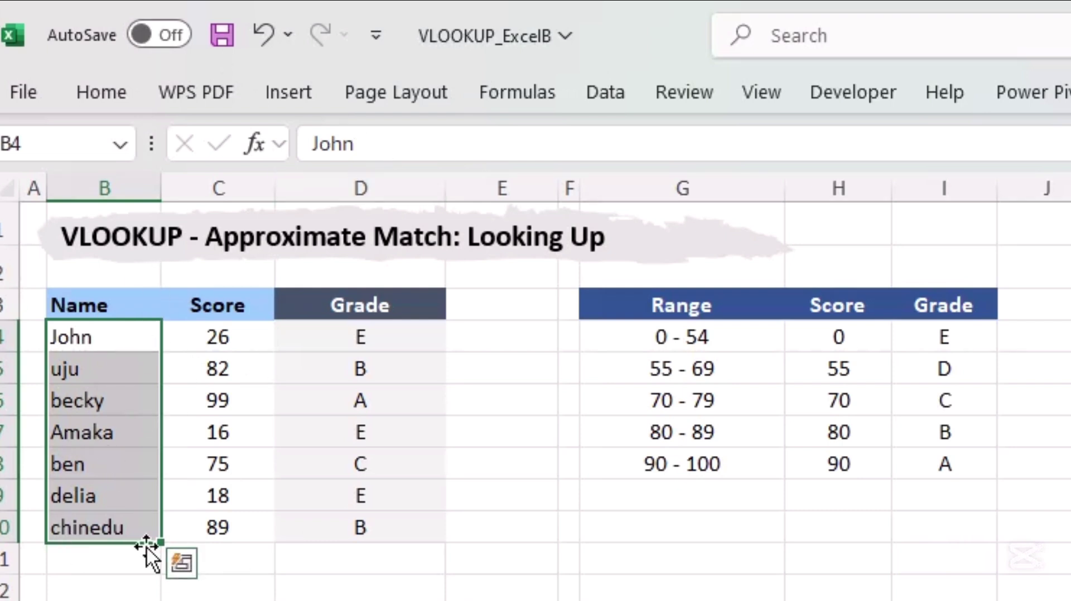
left_click(382, 349)
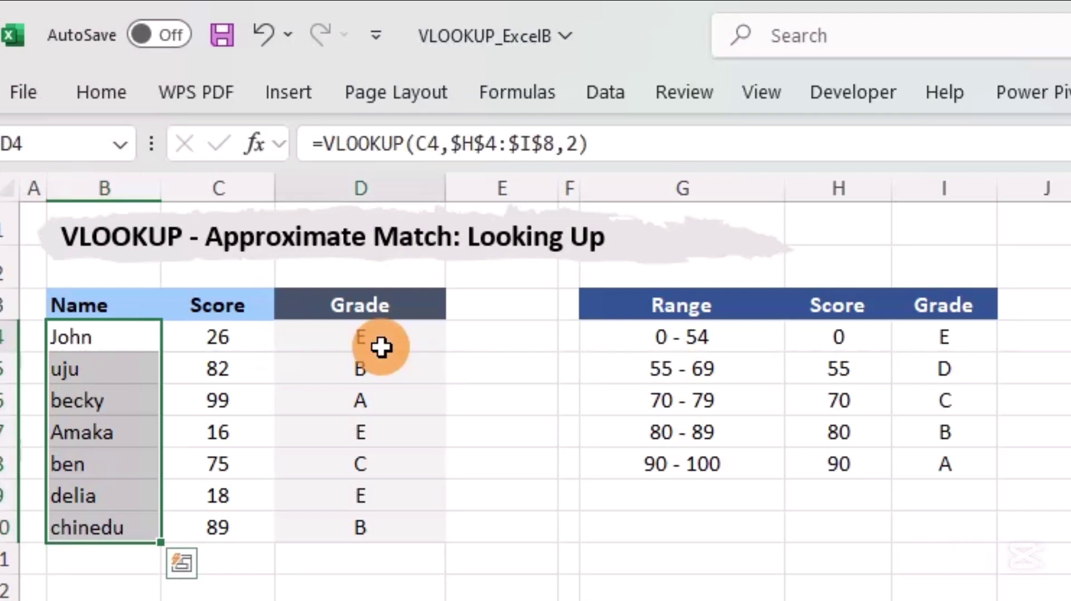
key("ctrl+Down")
left_click(409, 335)
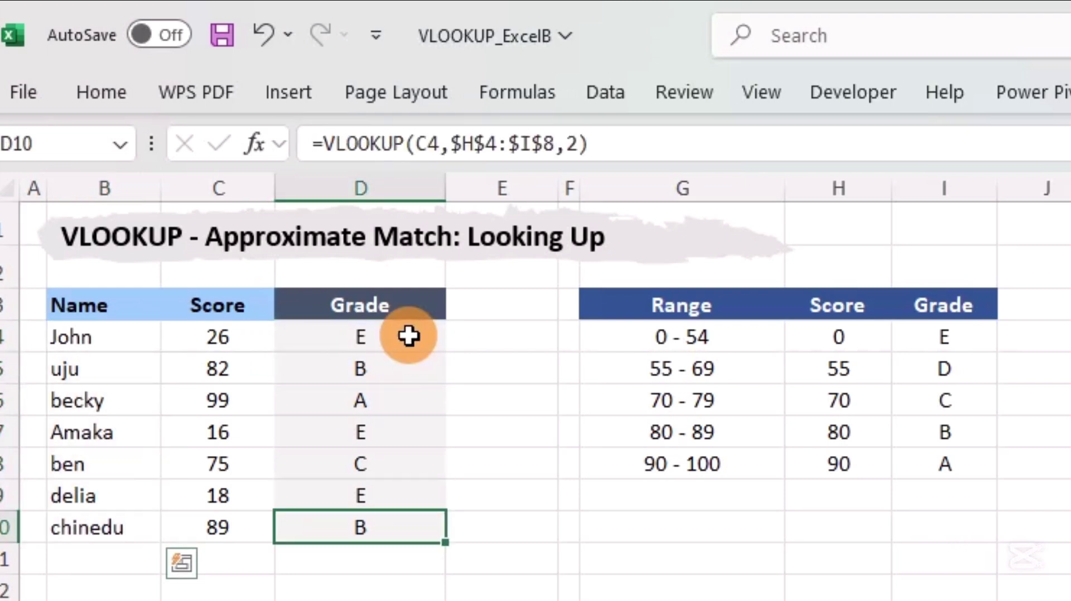
double_click(409, 335)
left_click_drag(441, 336, 161, 346)
key("BackSpace")
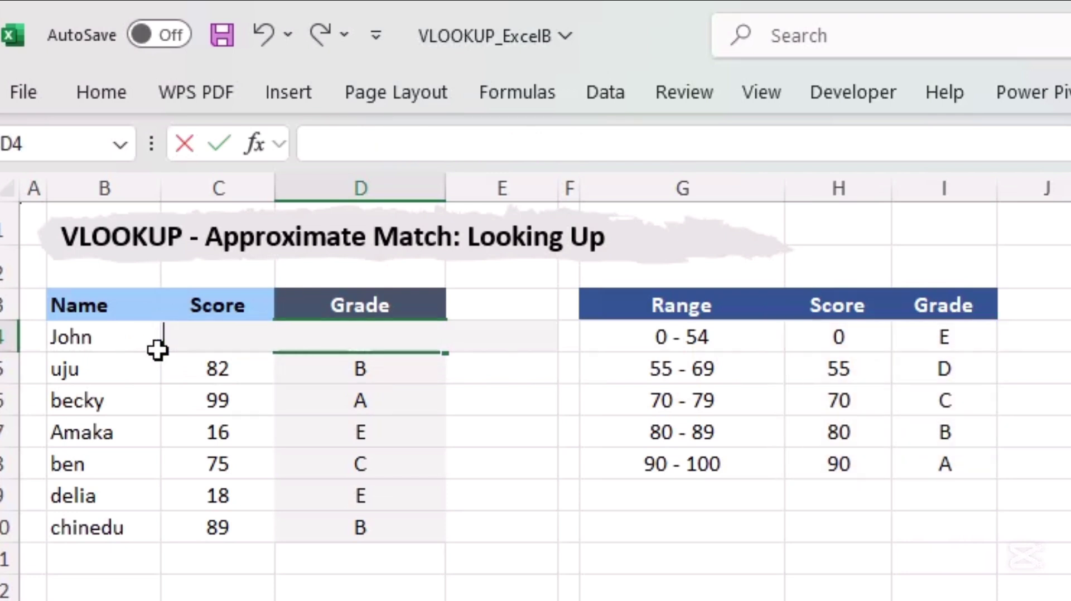
left_click_drag(516, 368, 419, 341)
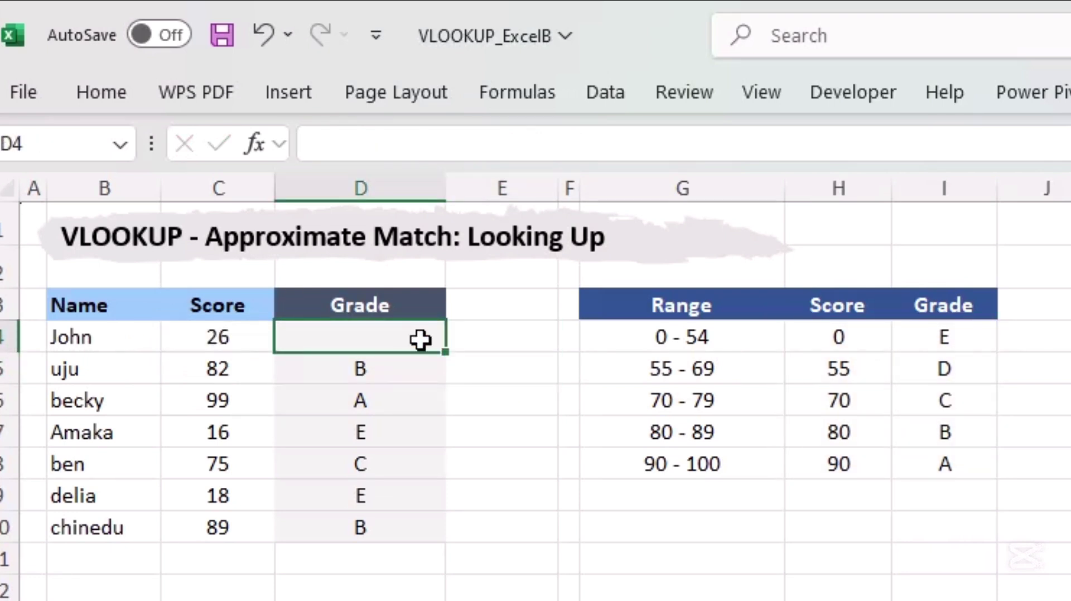
left_click(447, 351)
left_click_drag(447, 351, 447, 539)
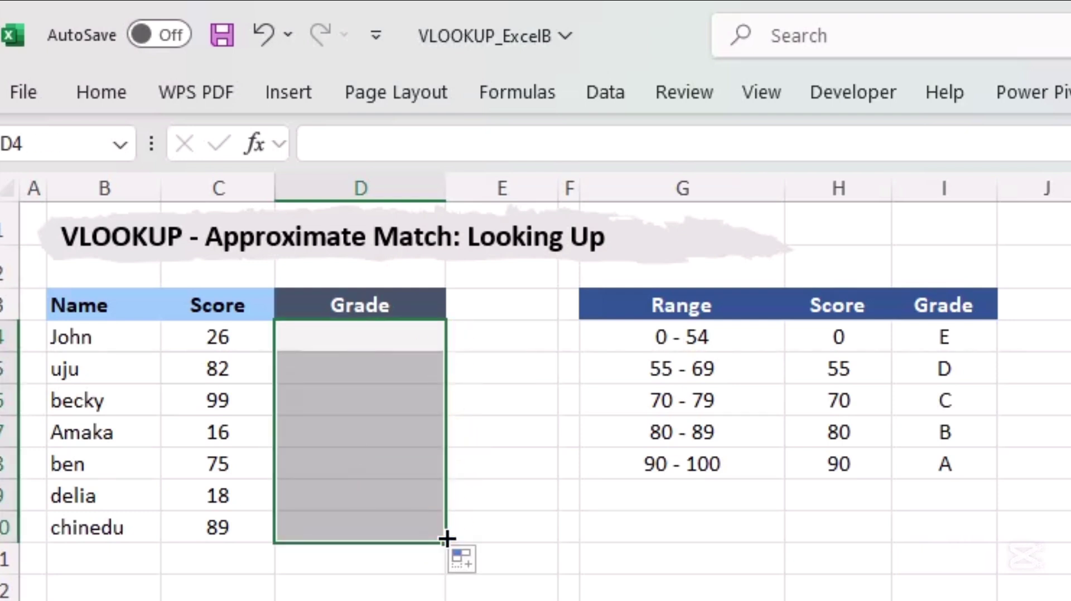
Start a VLOOKUP formula in the first Grade cell, D4.
left_click(382, 336)
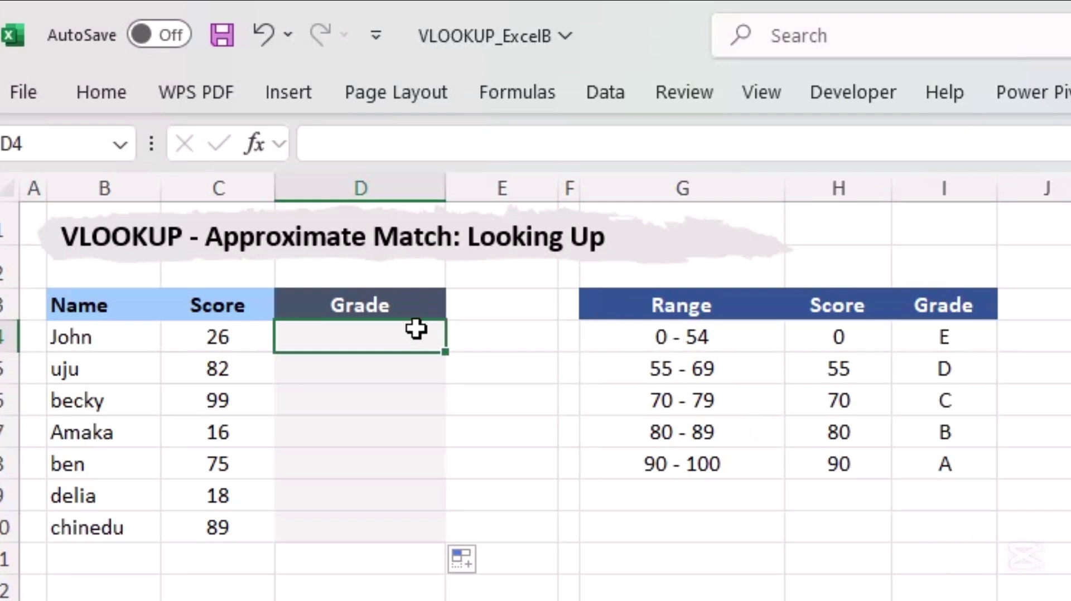
type("=vlo")
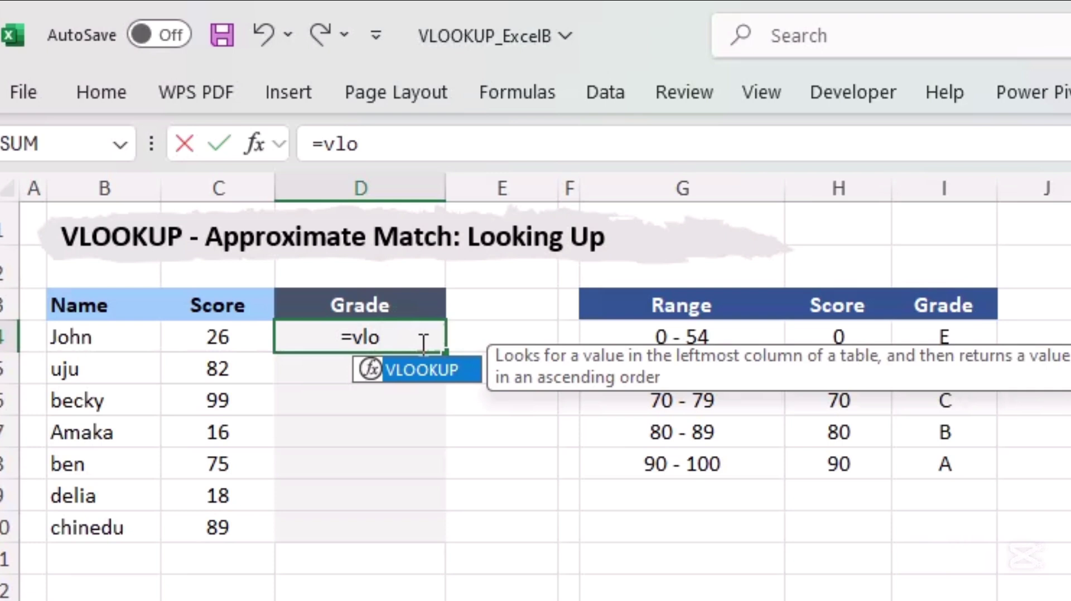
double_click(429, 371)
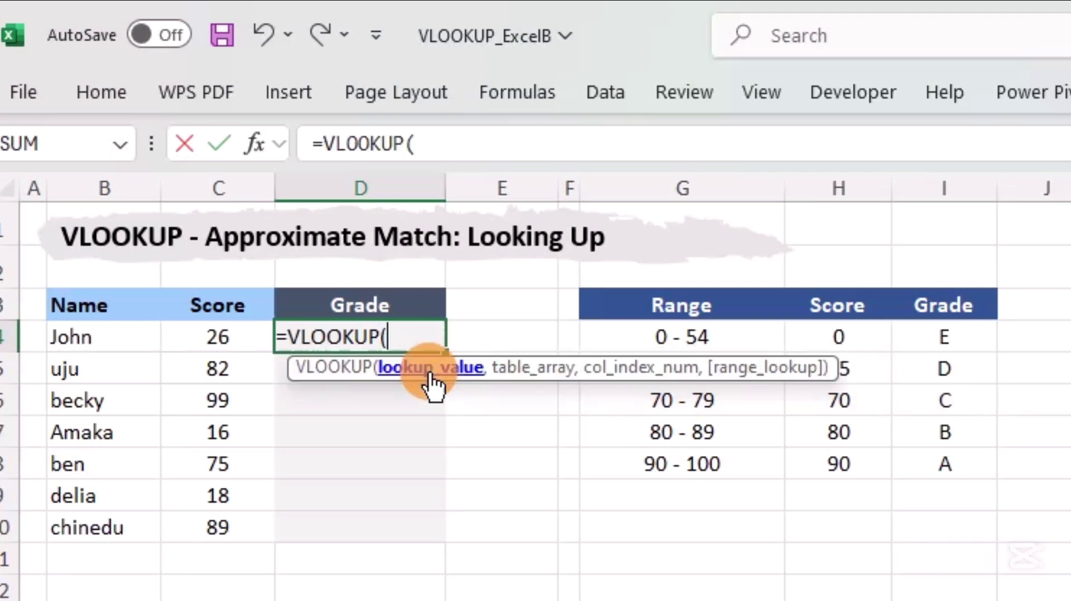
left_click(116, 345)
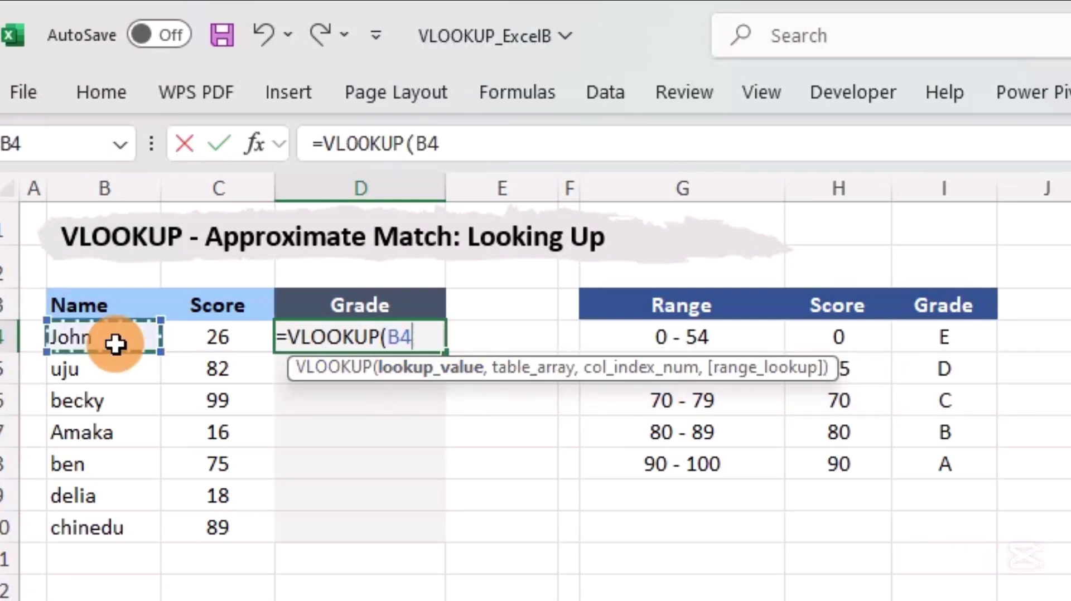
type(",")
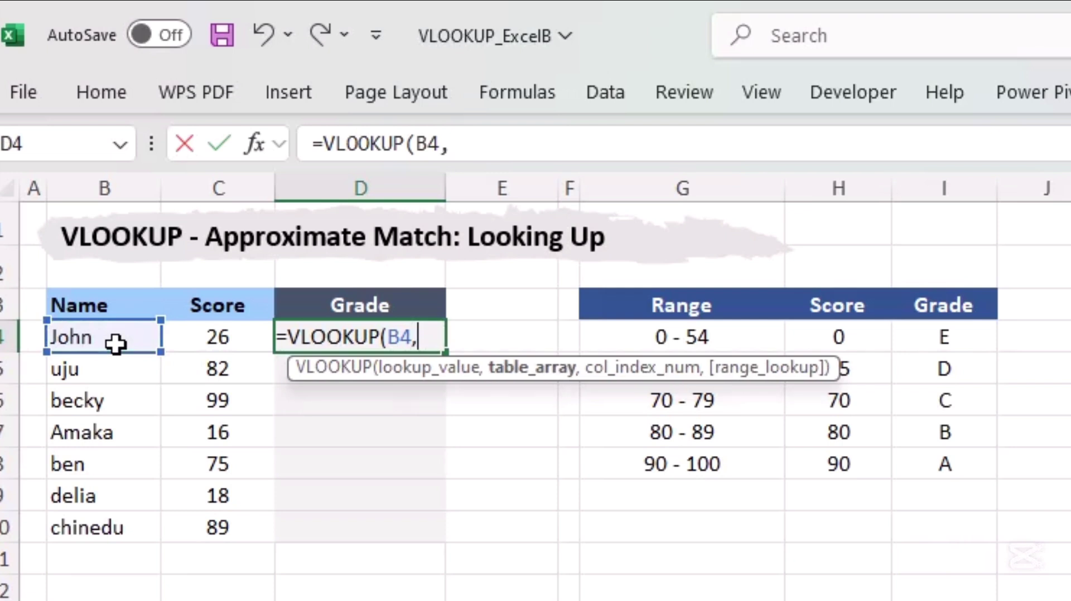
key("BackSpace")
key("BackSpace")
key("BackSpace")
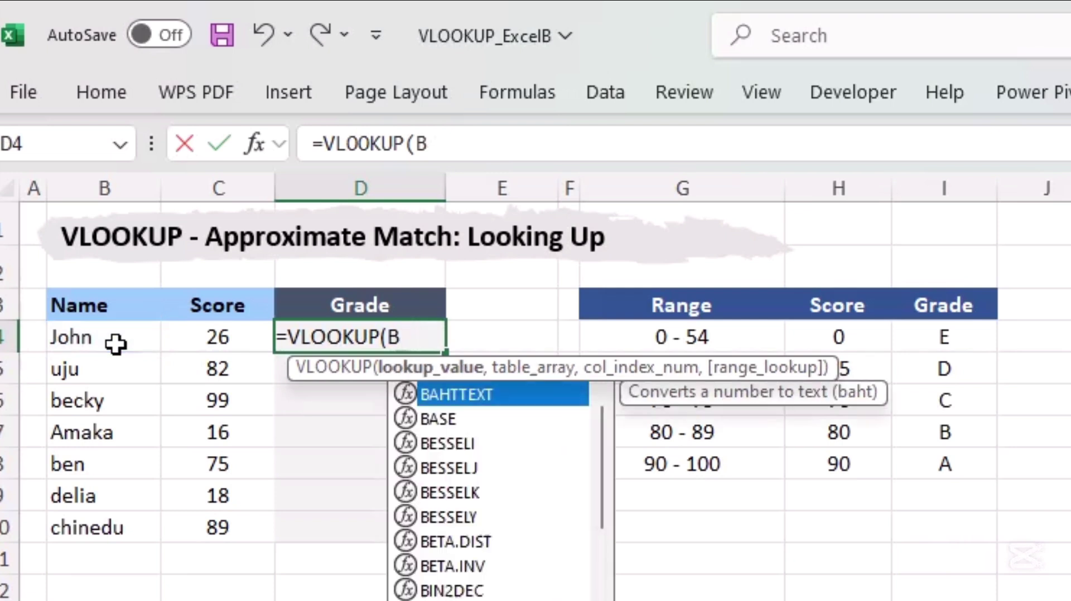
Complete the D4 VLOOKUP with lookup value C4, table array H4:I8, column index 2 and TRUE for an approximate match.
left_click(223, 335)
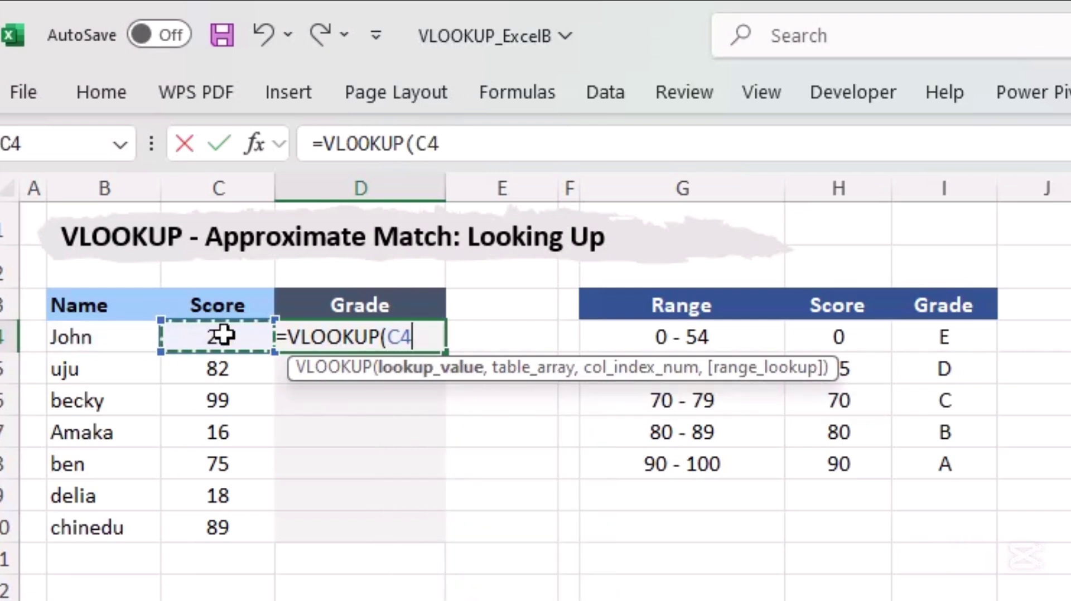
type(",")
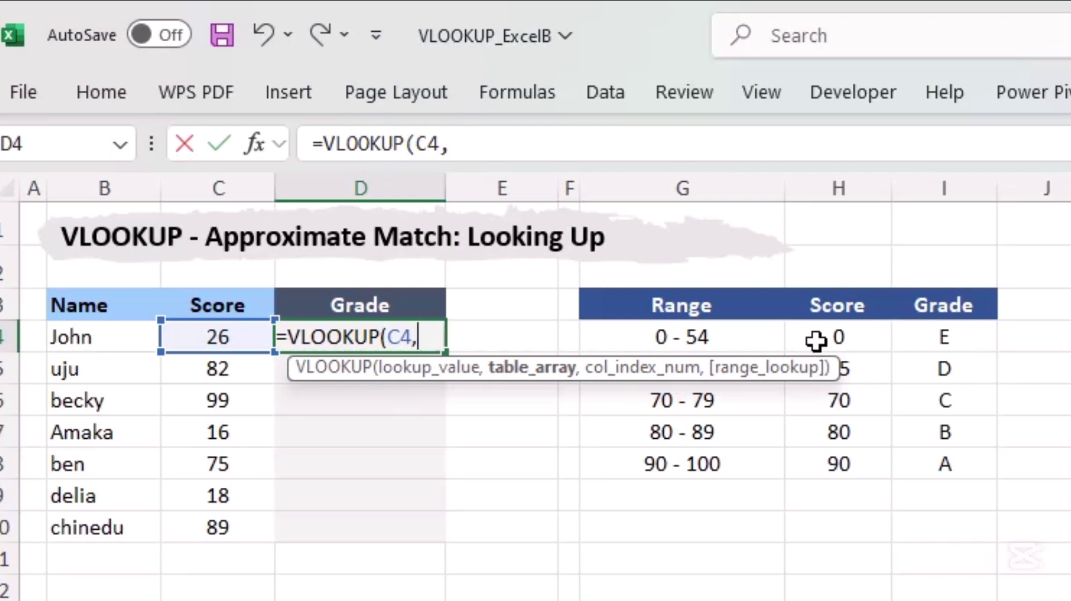
left_click_drag(818, 340, 971, 467)
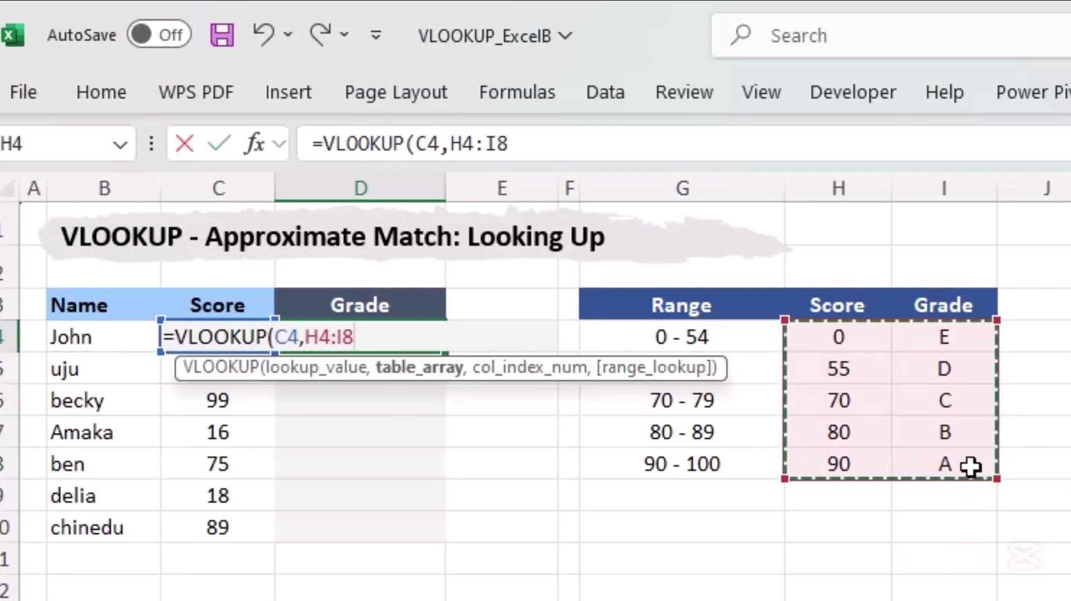
type(",")
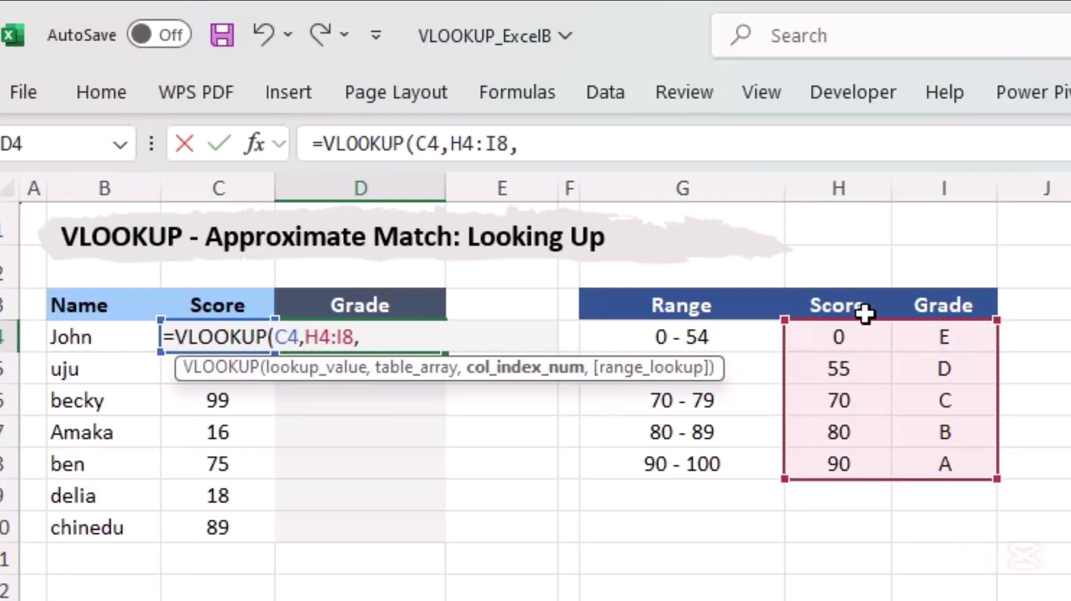
type("2")
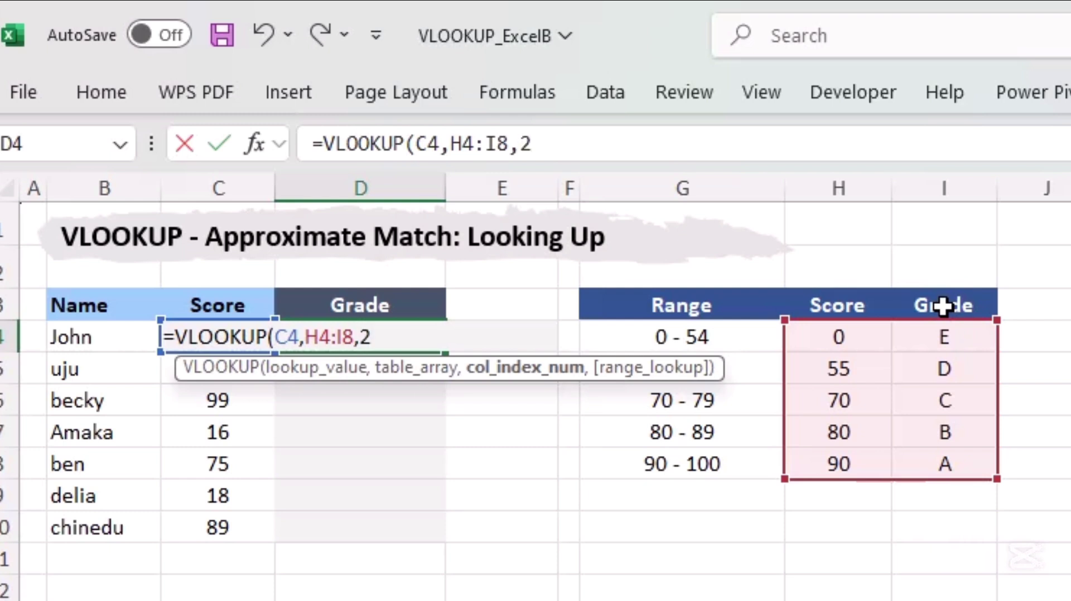
type(",")
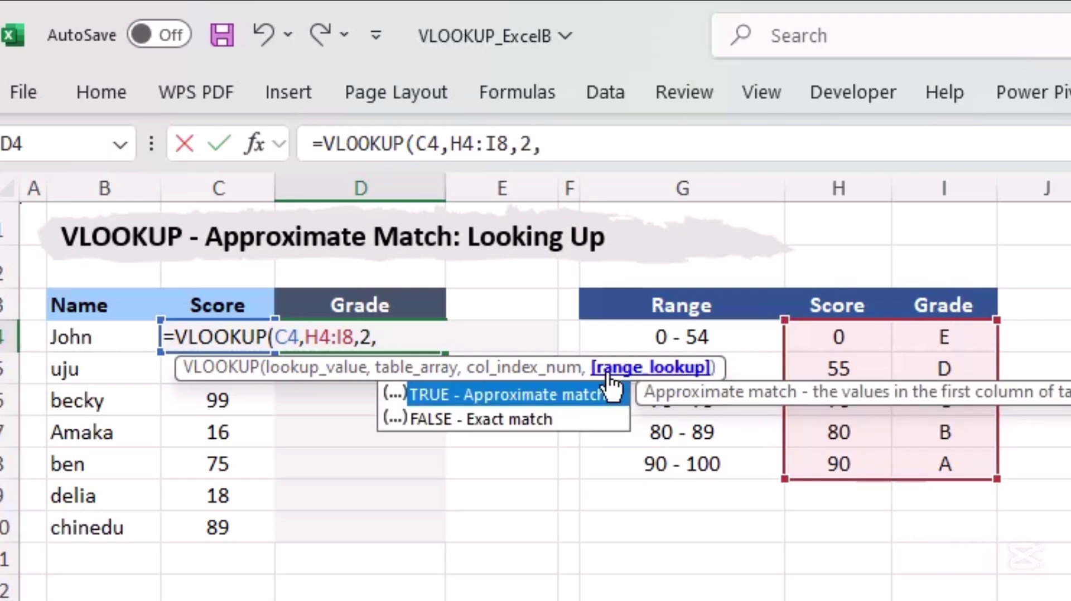
double_click(590, 394)
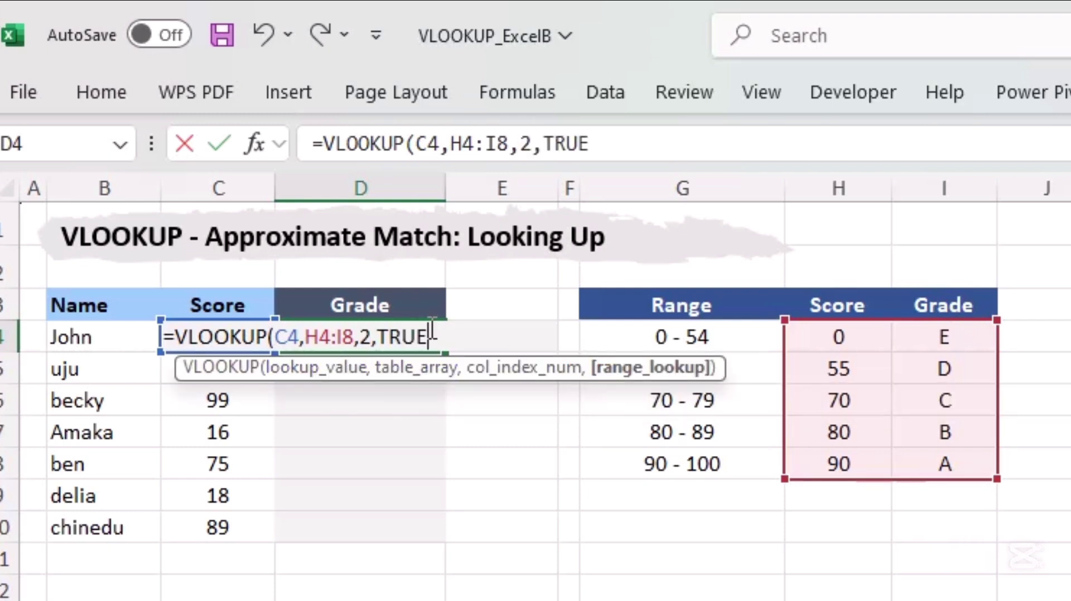
key("Return")
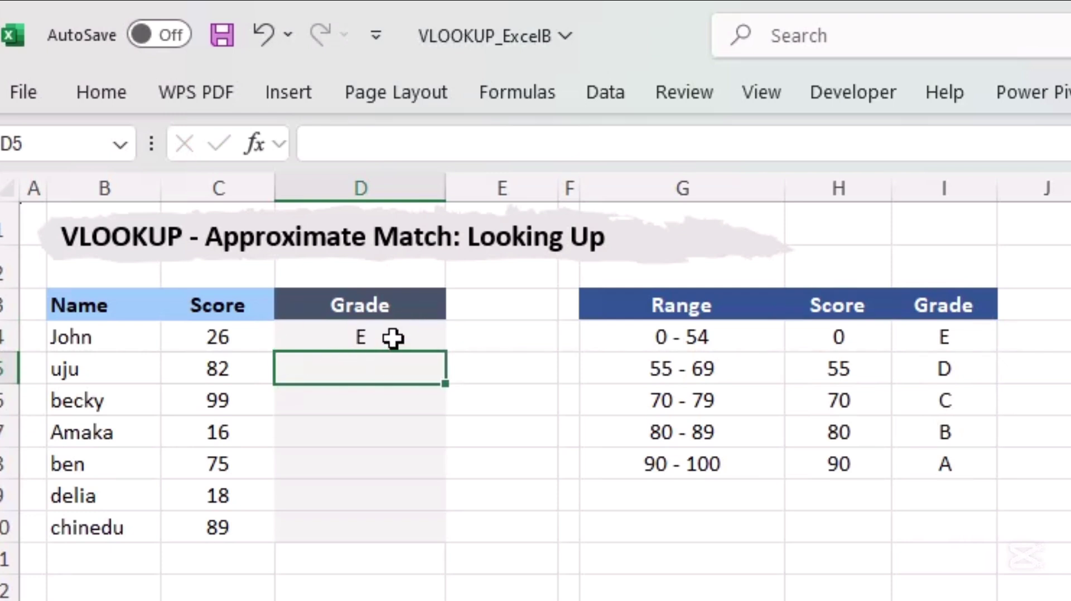
Make the table array in the D4 grade formula absolute as $H$4:$I$8.
left_click(384, 401)
key("Up")
key("Up")
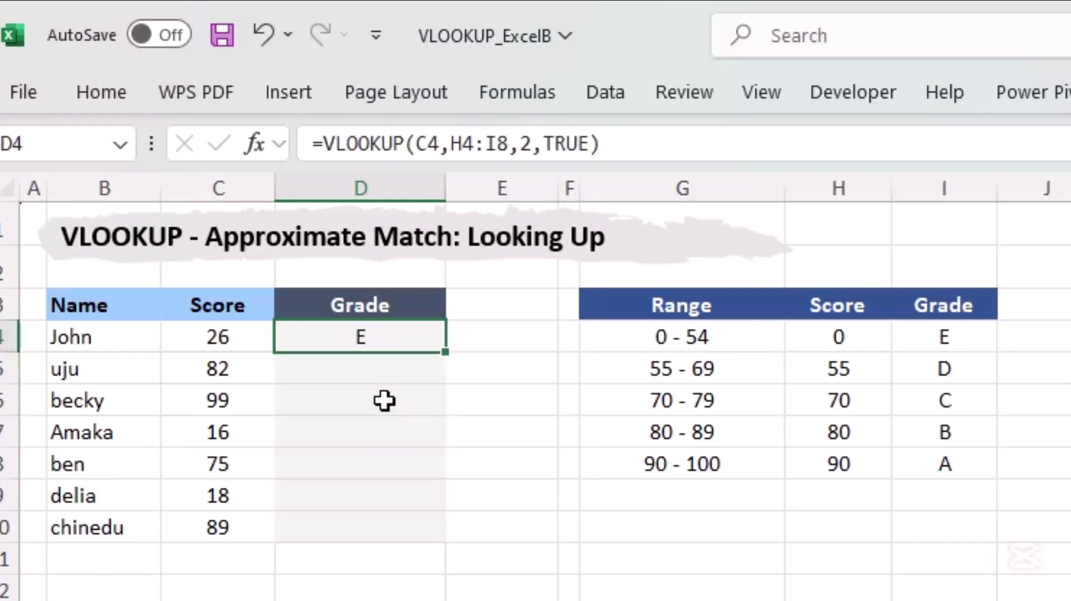
left_click_drag(384, 400, 390, 340)
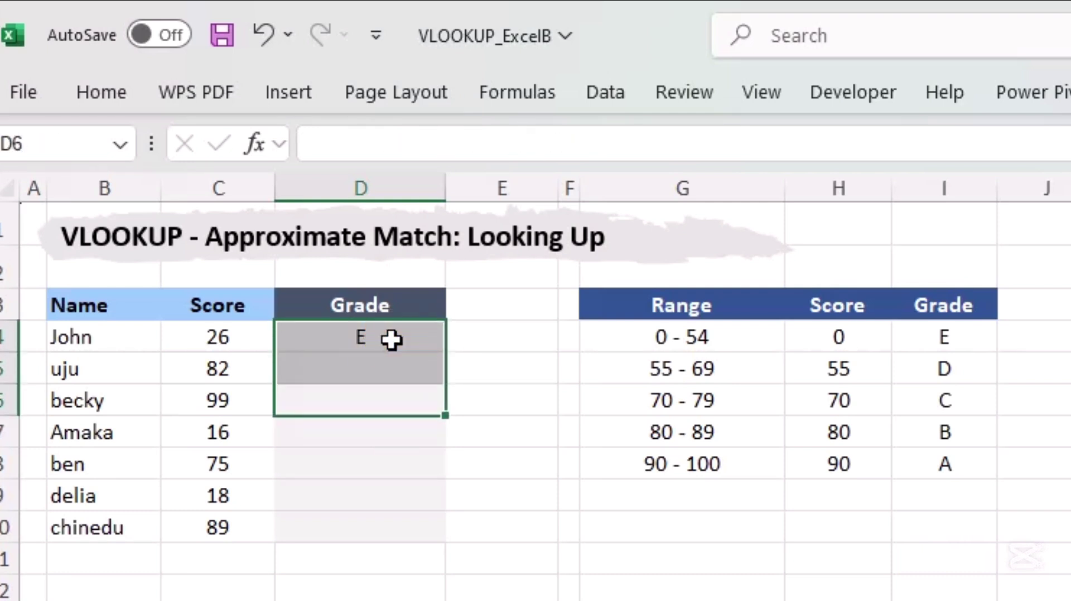
left_click(390, 341)
double_click(398, 333)
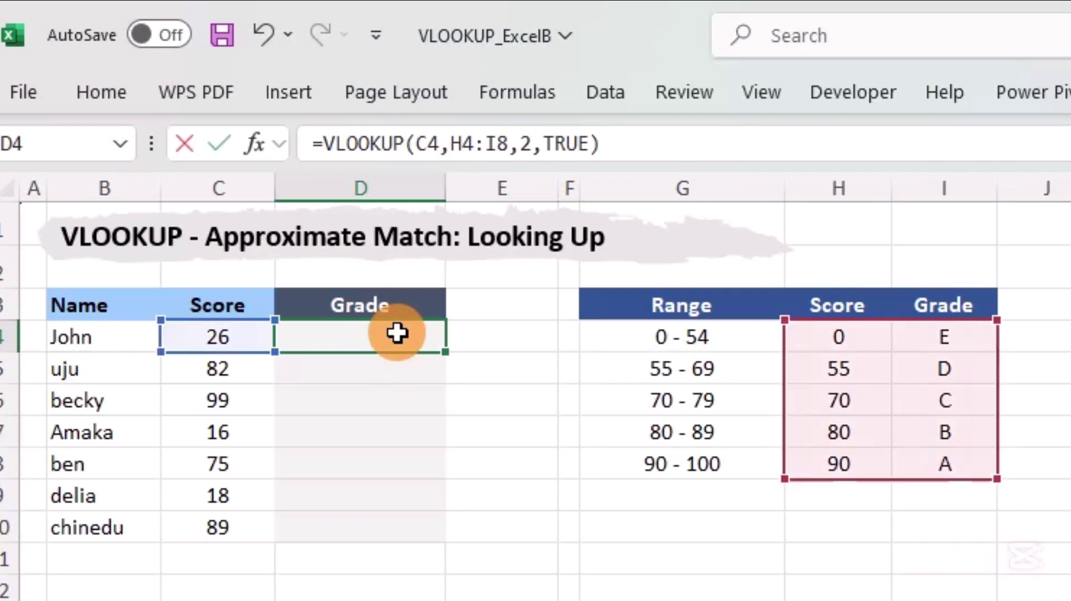
left_click(309, 336)
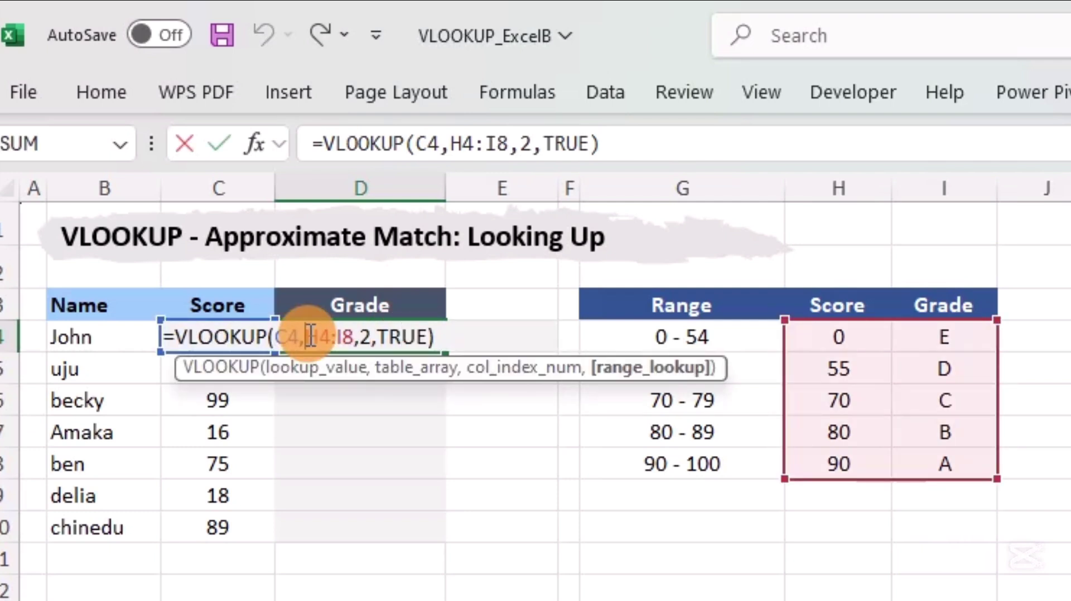
type("$")
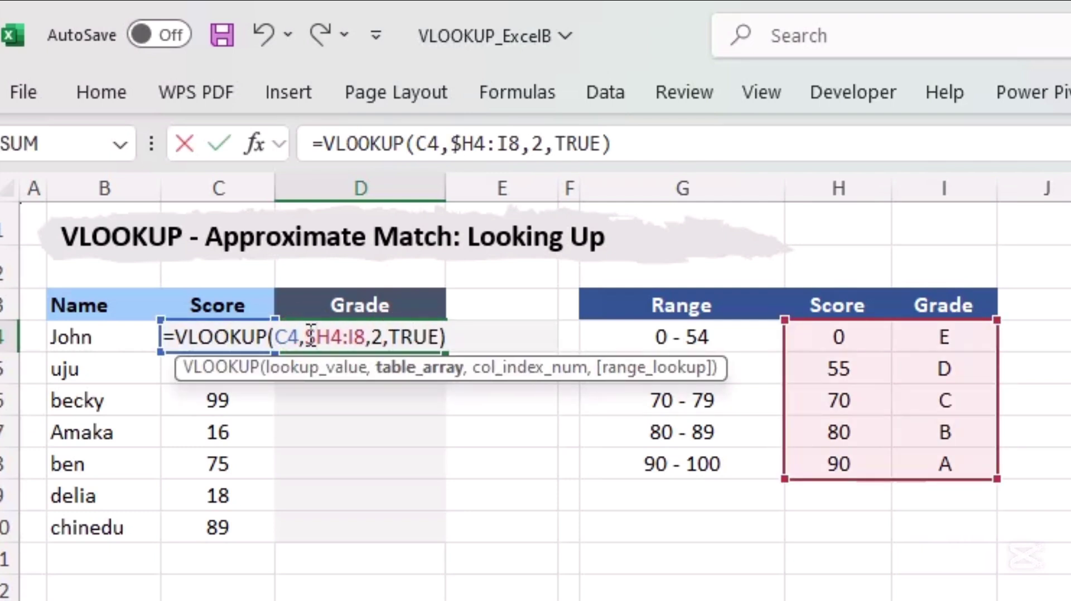
key("Right")
type("$H")
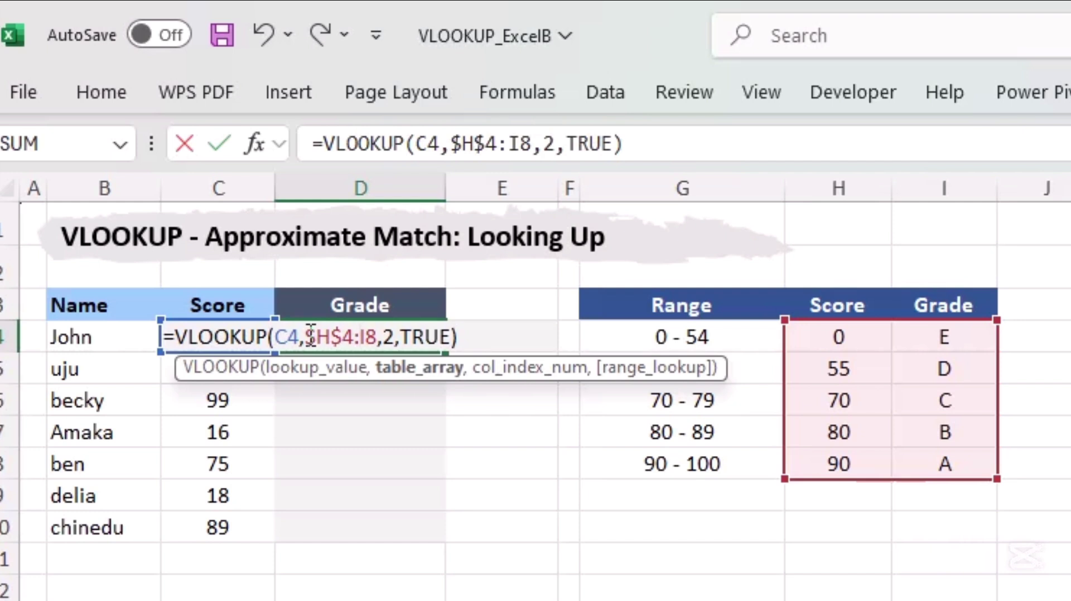
type("$")
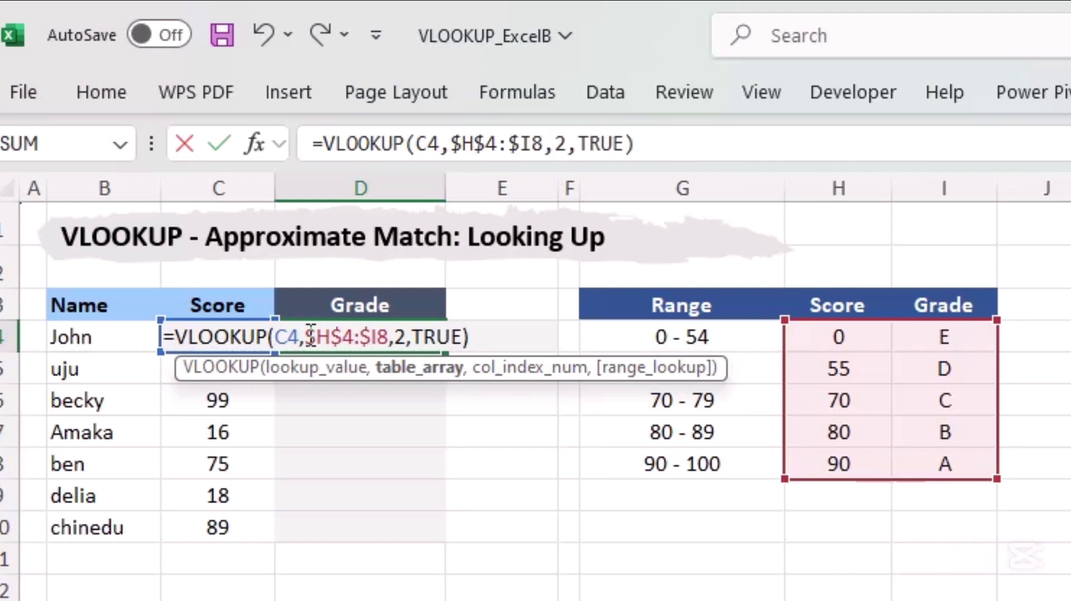
key("Right")
type("$")
key("Return")
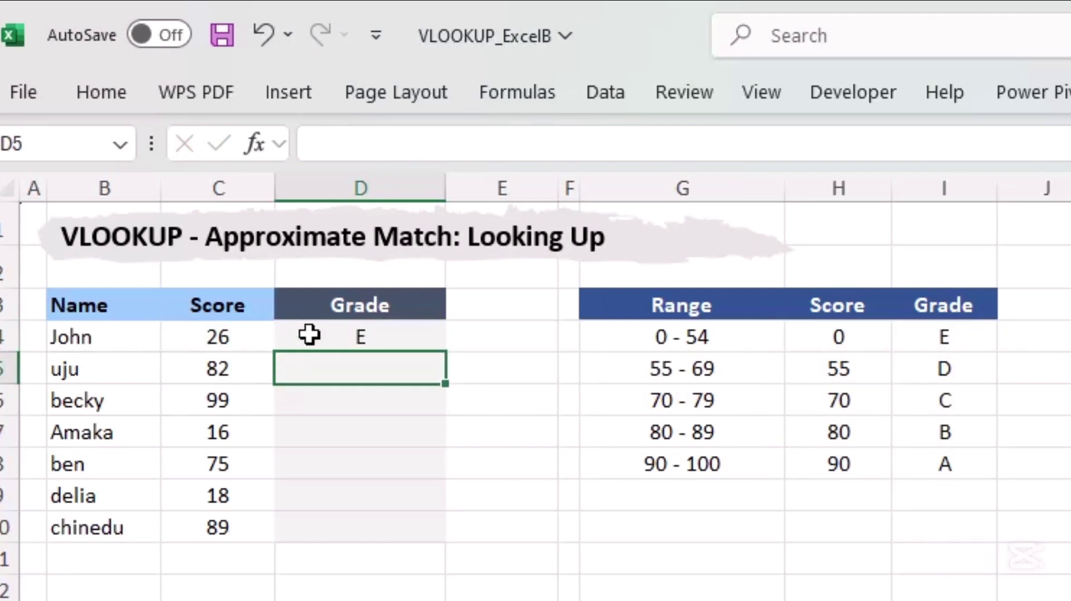
Fill the D4 grade formula down through D10.
left_click(322, 334)
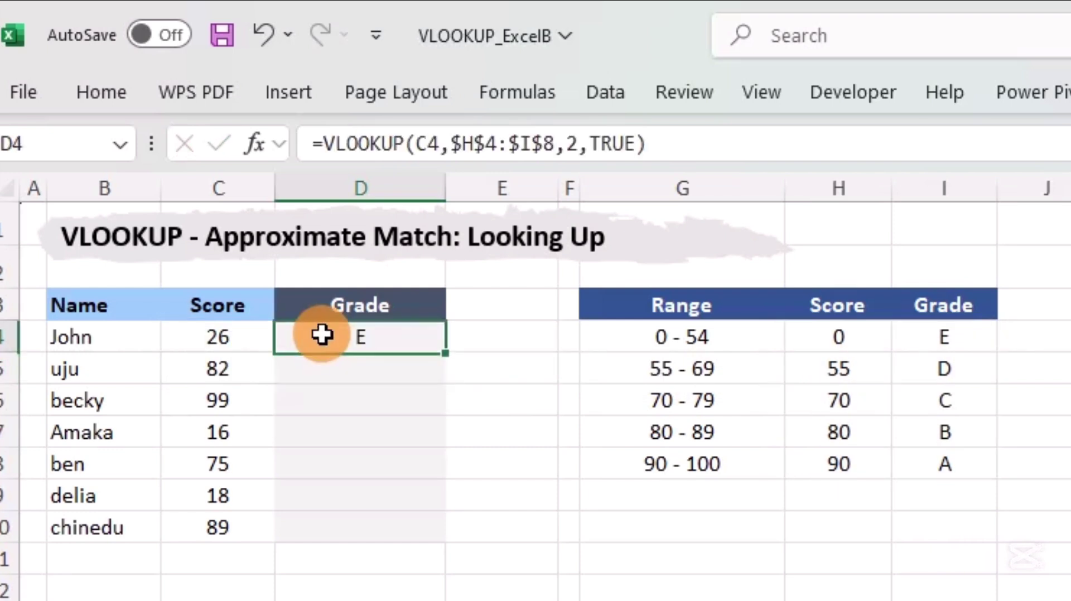
double_click(445, 351)
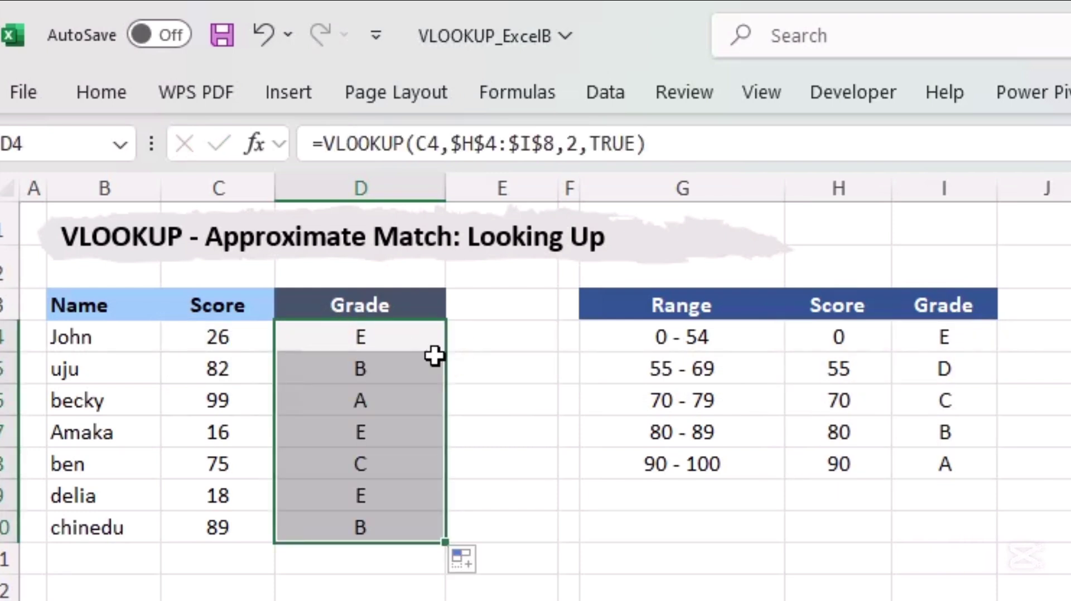
left_click(350, 556)
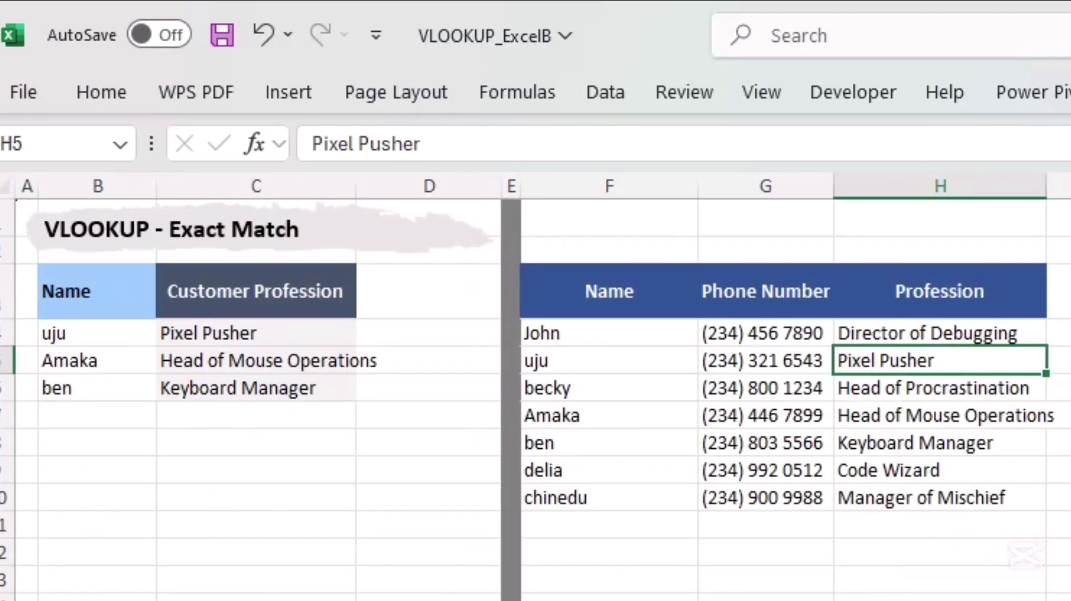
Misspell the lookup name in B4 of the VLOOKUP - Exact Match worksheet by replacing its last letter with i, and check the C4 result.
double_click(111, 335)
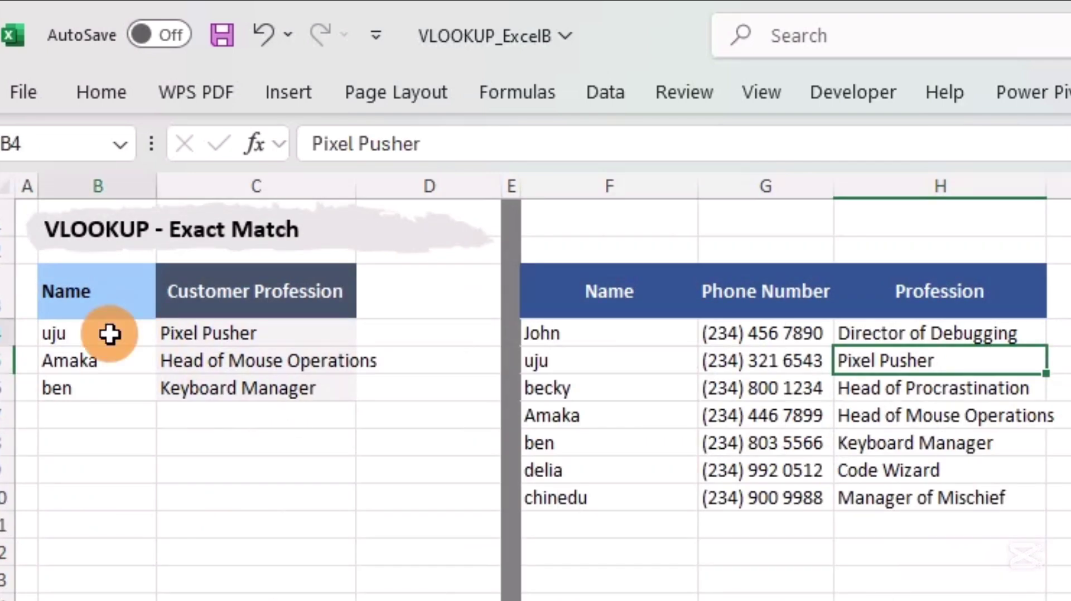
key("BackSpace")
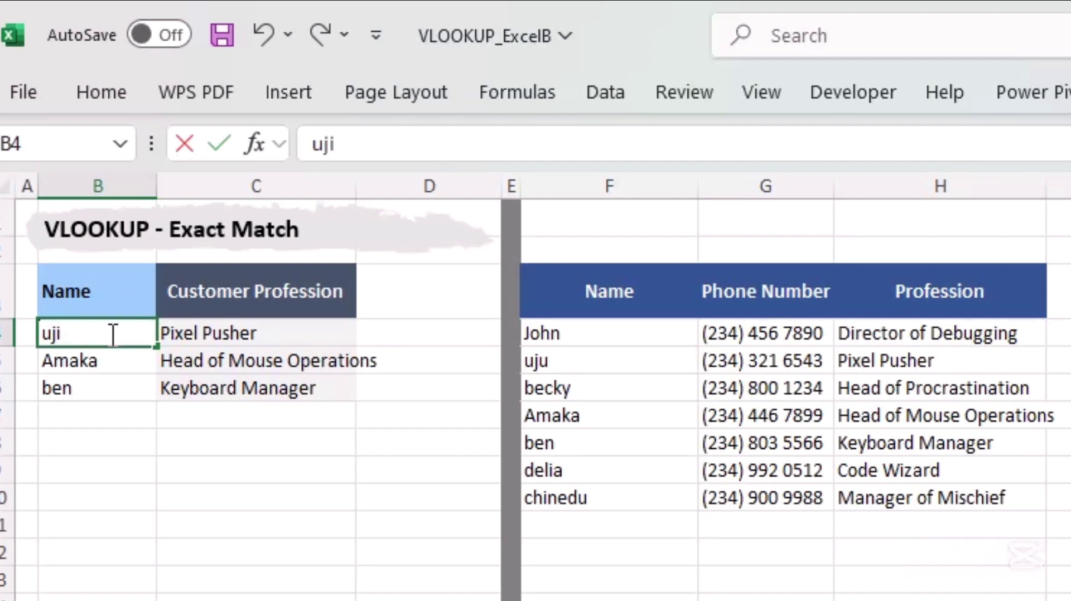
type("i")
left_click(311, 342)
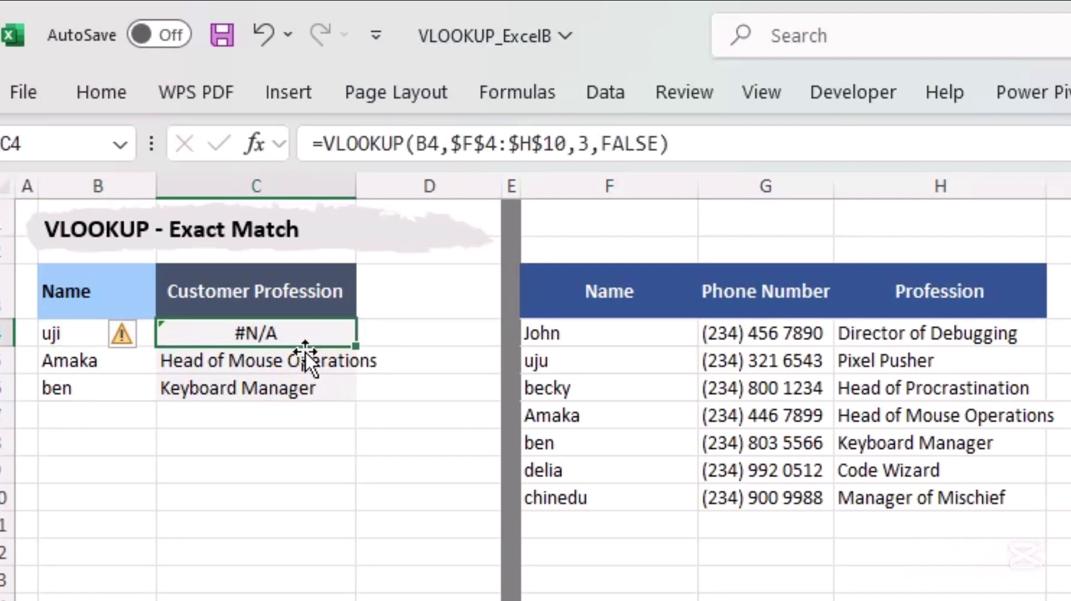
left_click(260, 460)
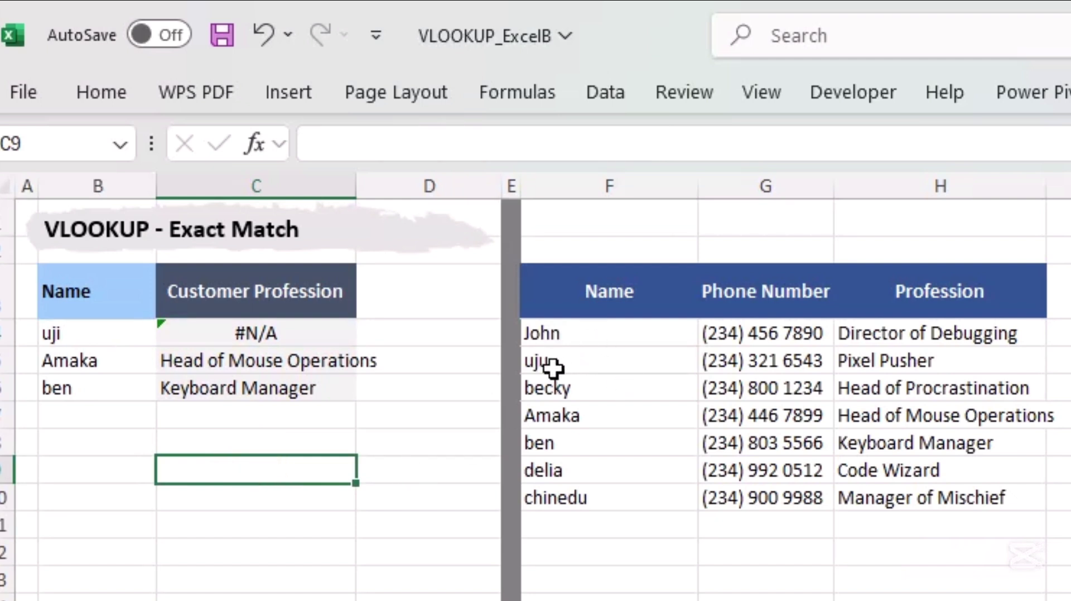
Restore the correct spelling of the lookup name in B4 by changing its last letter back to u.
double_click(129, 333)
key("BackSpace")
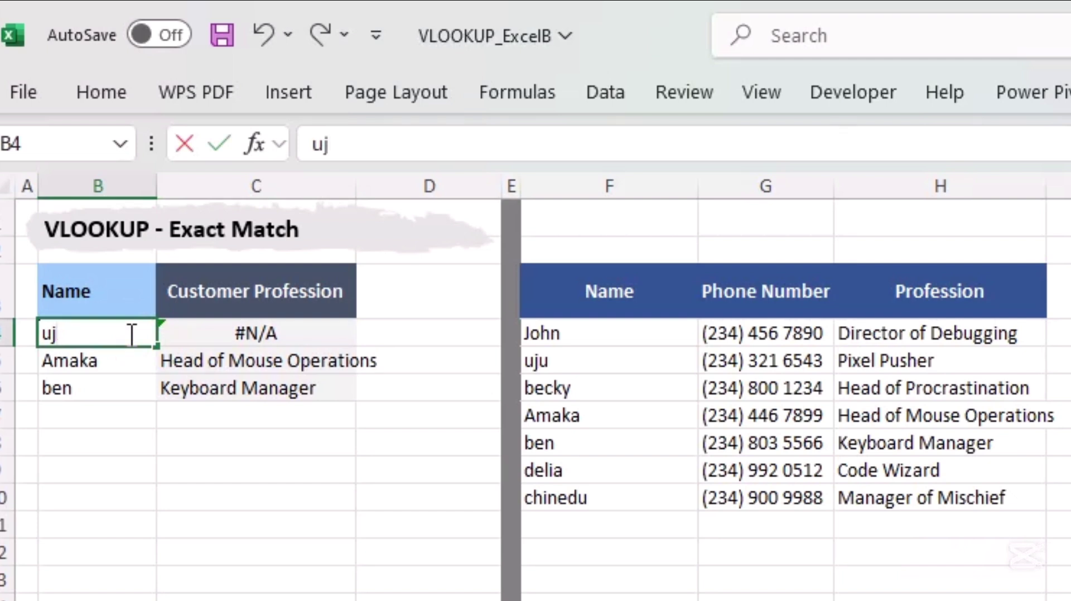
key("Return")
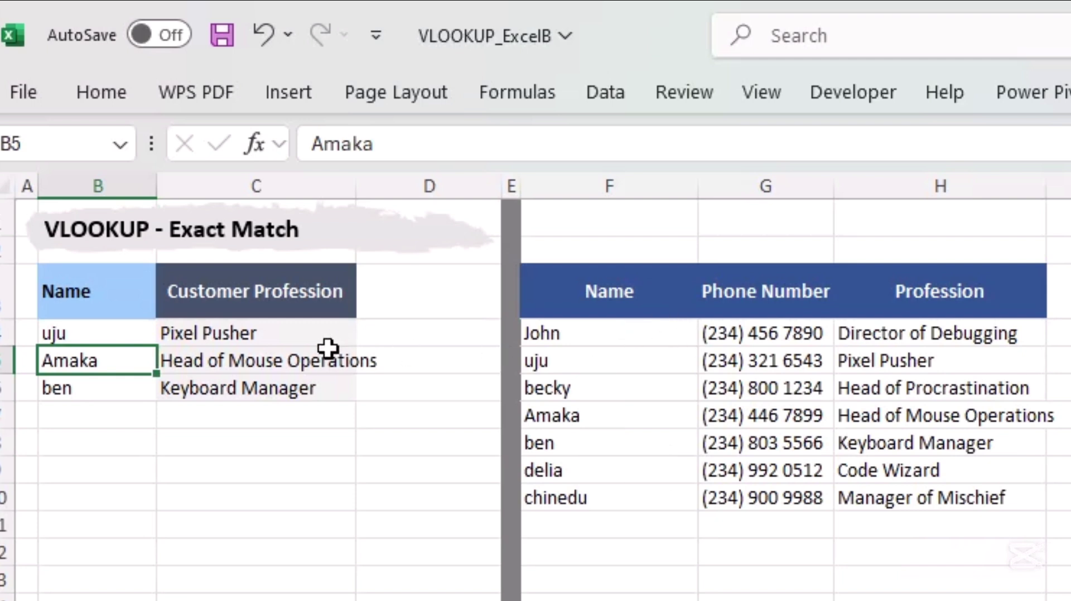
Remove the absolute references from the C4 VLOOKUP so its table array is F4:H10.
left_click(321, 330)
double_click(321, 330)
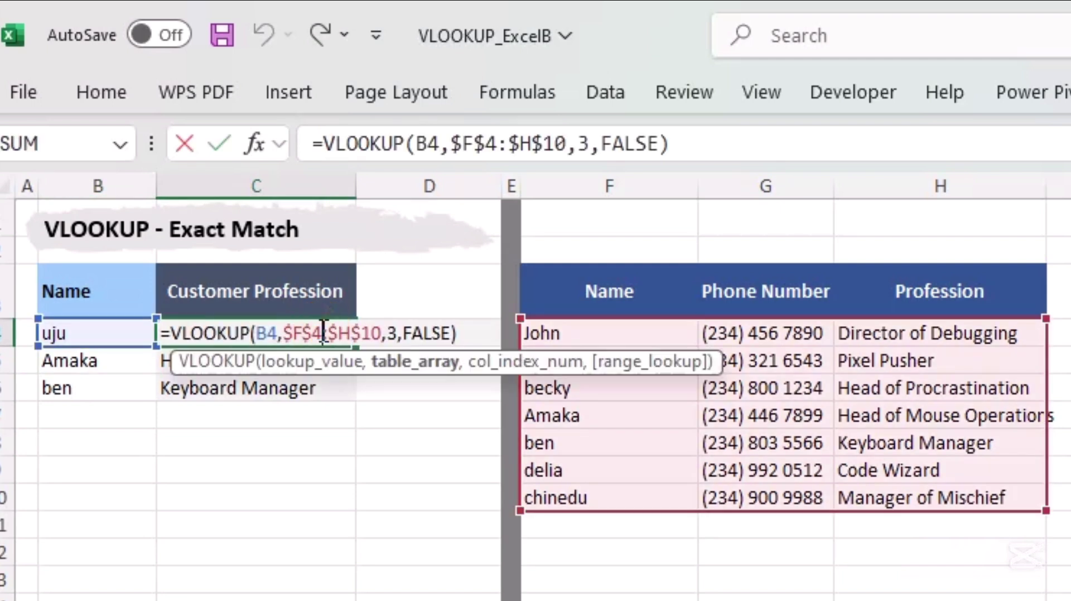
left_click(294, 333)
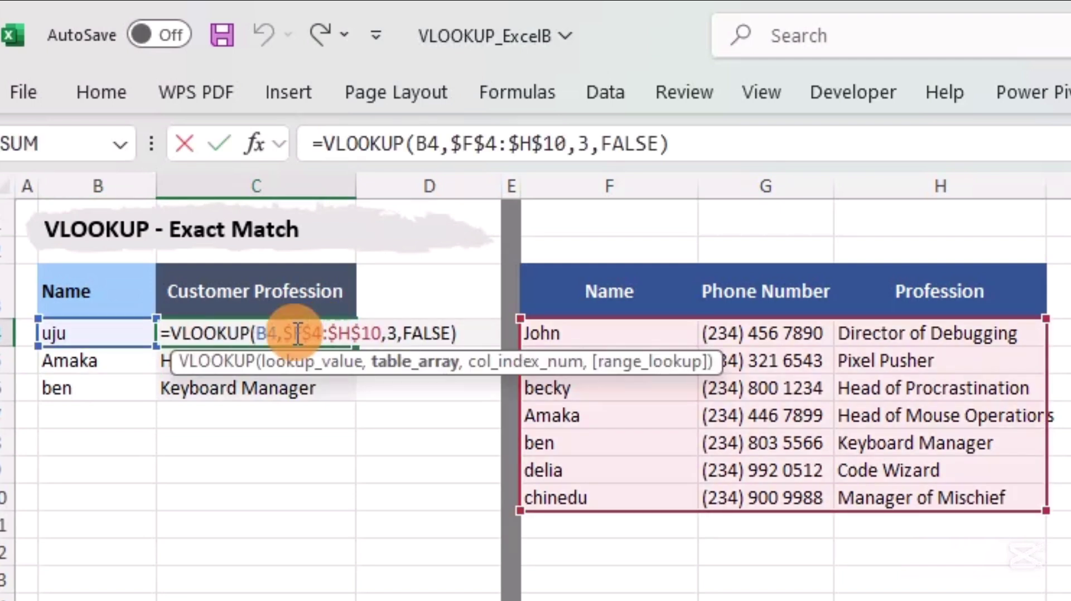
key("BackSpace")
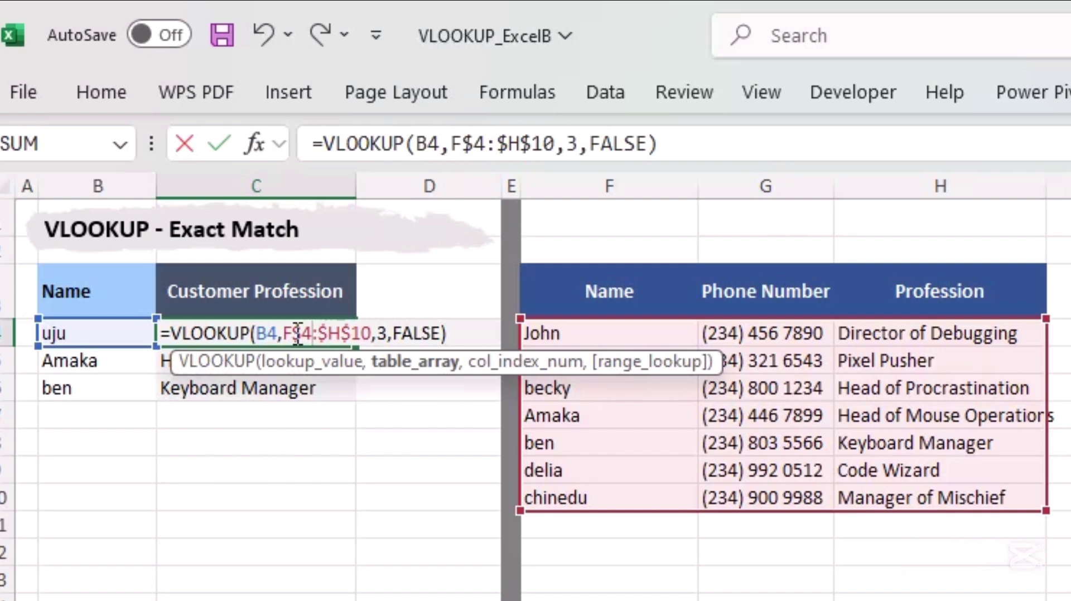
key("Right")
key("Right")
key("BackSpace")
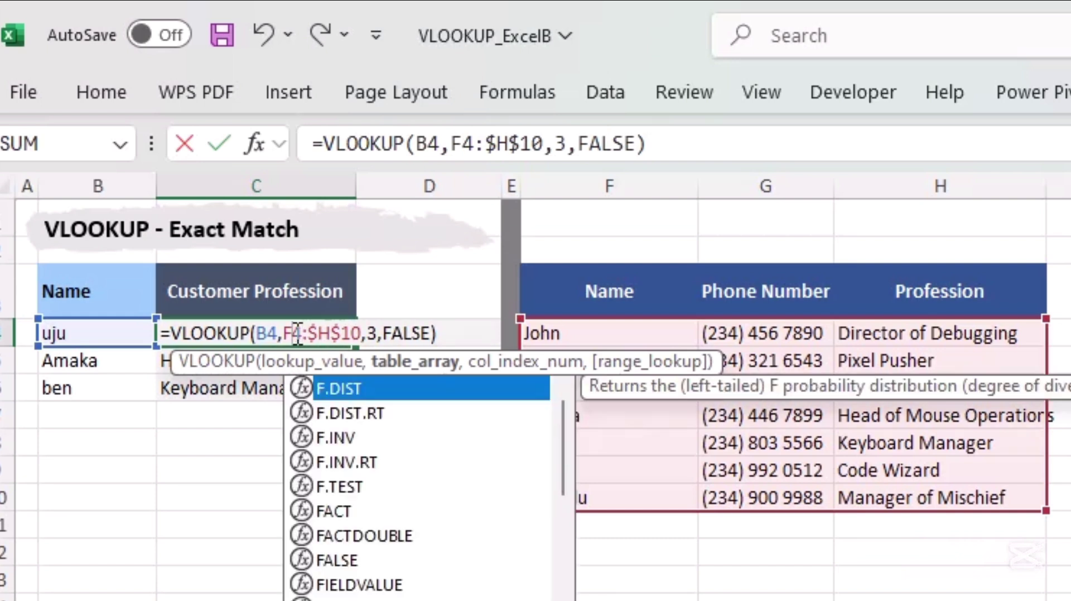
key("Right")
key("Right")
key("BackSpace")
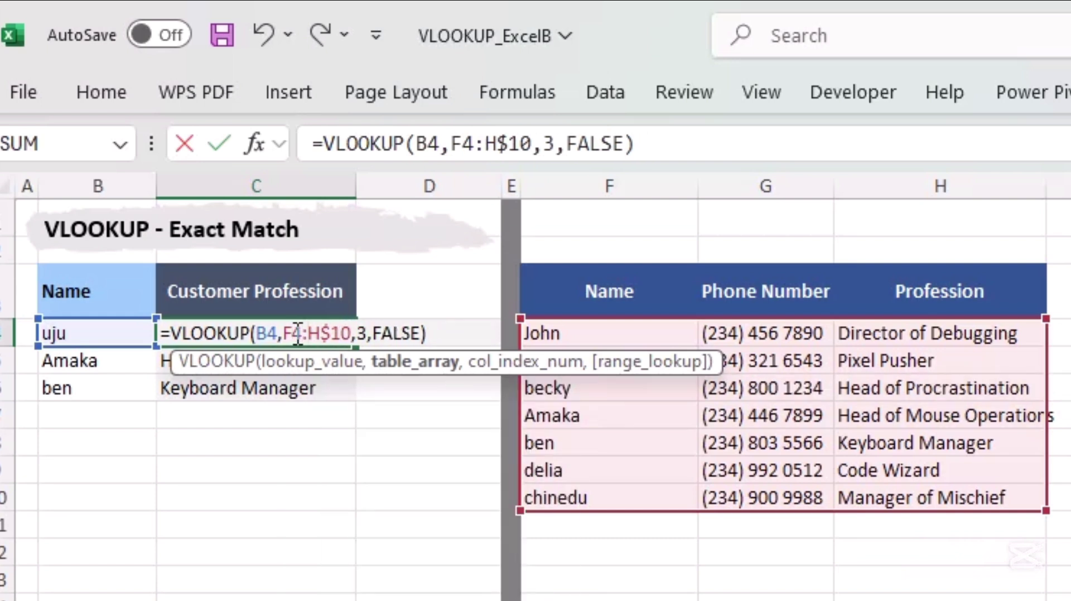
key("BackSpace")
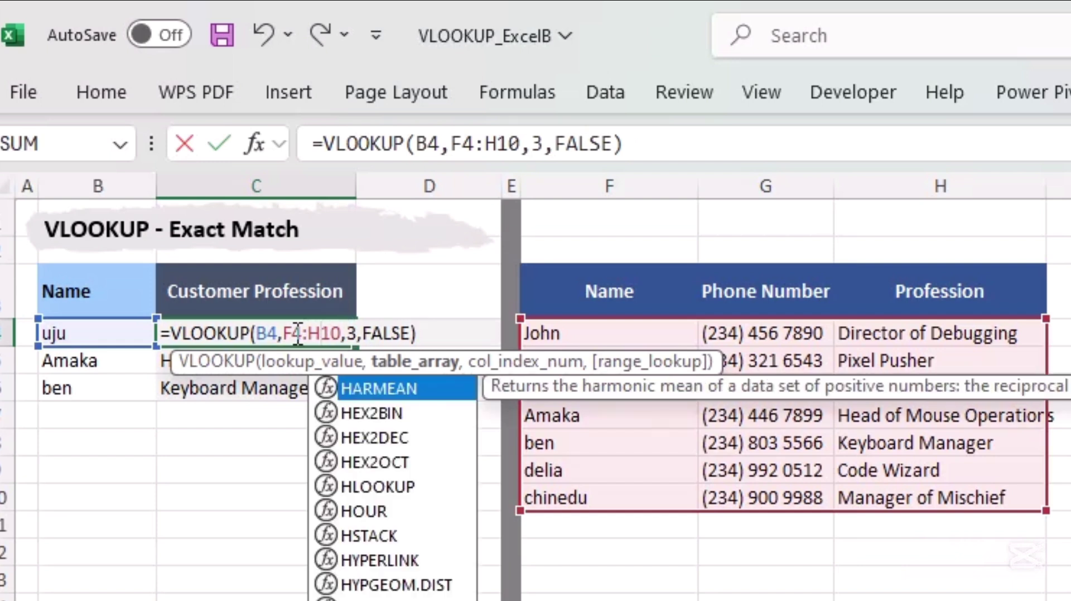
key("Return")
Fill the C4 formula with the relative table range down through C6 and inspect the table array used in C6.
left_click(294, 333)
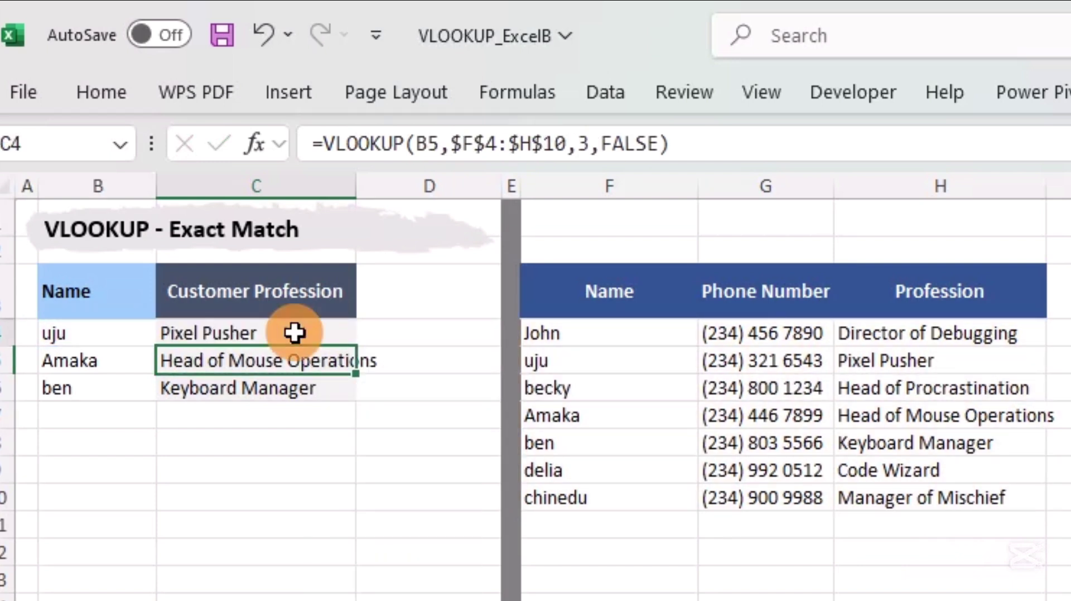
double_click(354, 346)
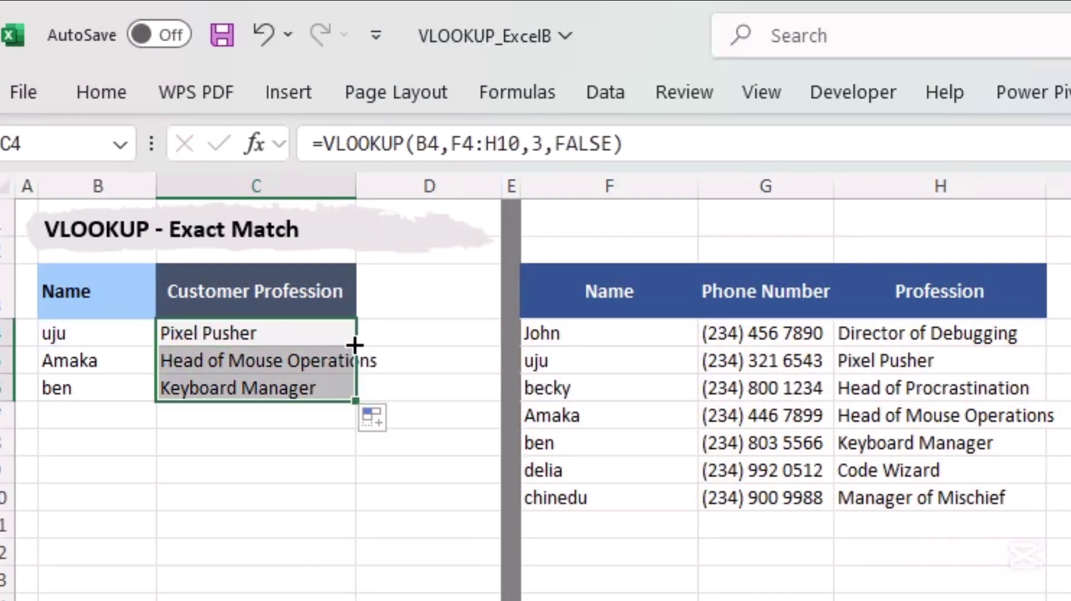
double_click(294, 386)
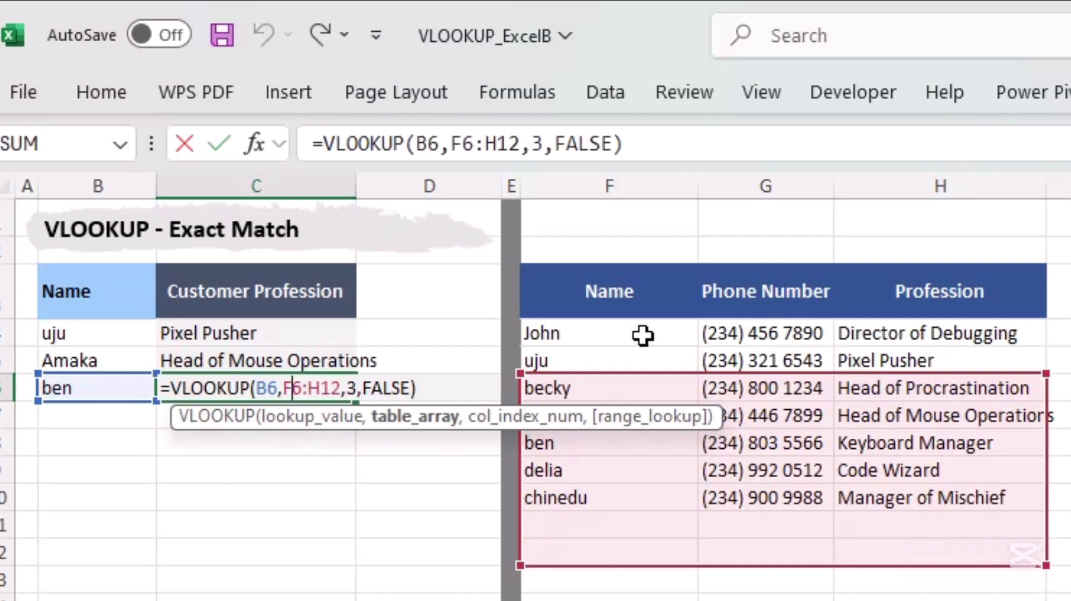
key("Return")
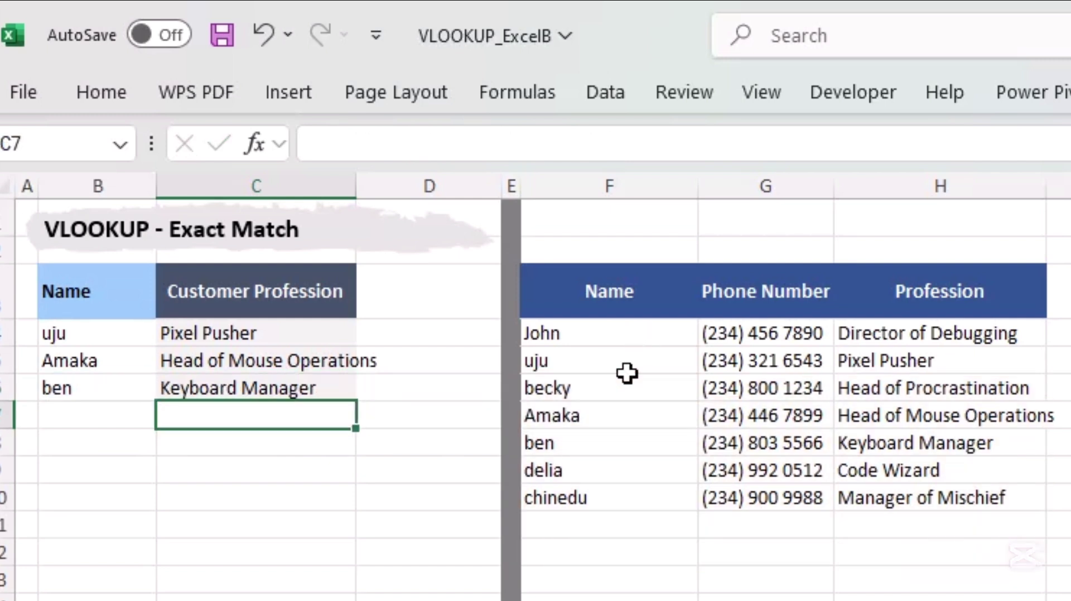
Replace the lookup name in B6 with the first name listed in the lookup table (F4) and check the C6 result.
double_click(144, 390)
key("BackSpace")
key("BackSpace")
key("BackSpace")
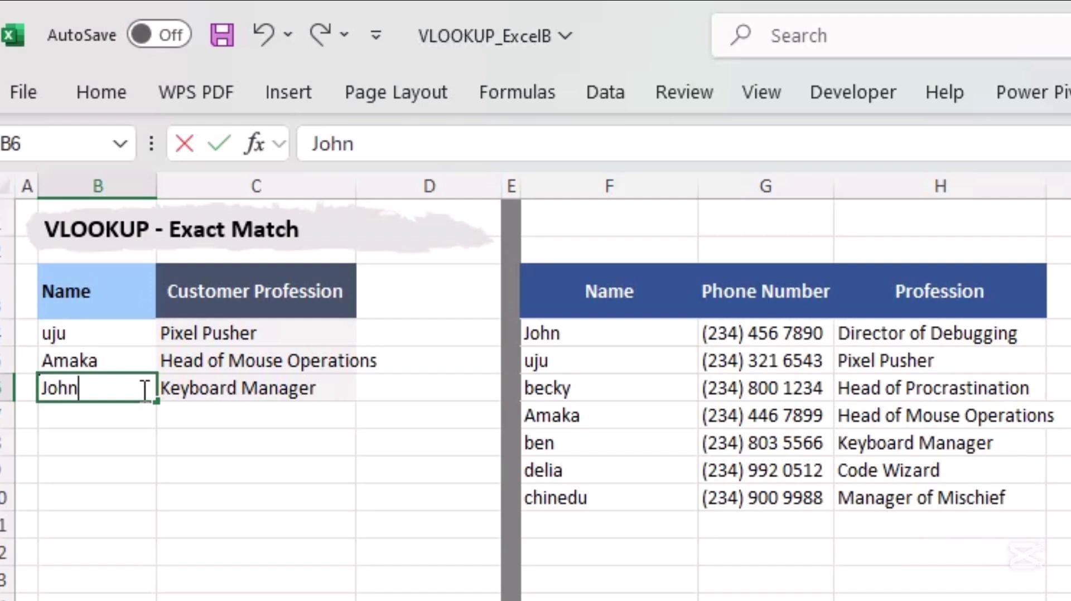
type("John")
left_click(335, 381)
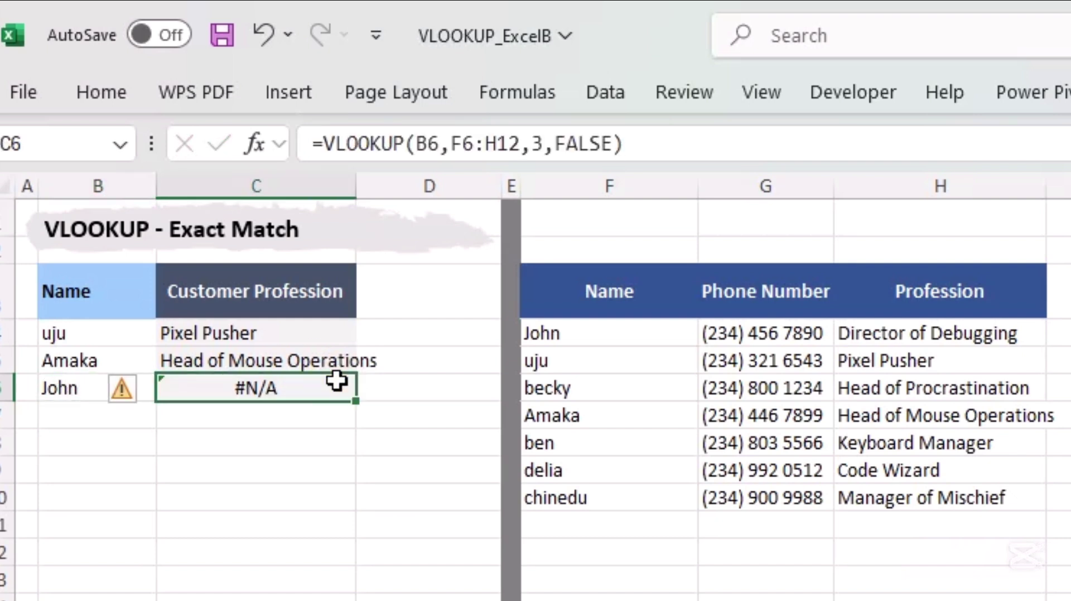
left_click(324, 466)
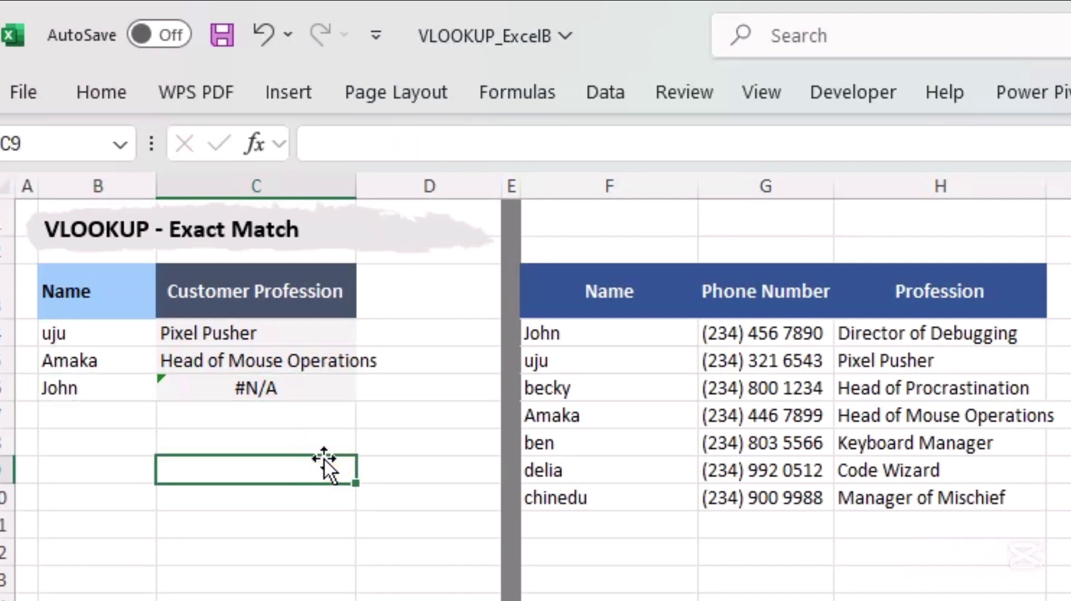
Inspect the table array highlighted by the C6 VLOOKUP formula, leaving the formula as it is.
left_click(325, 380)
double_click(325, 383)
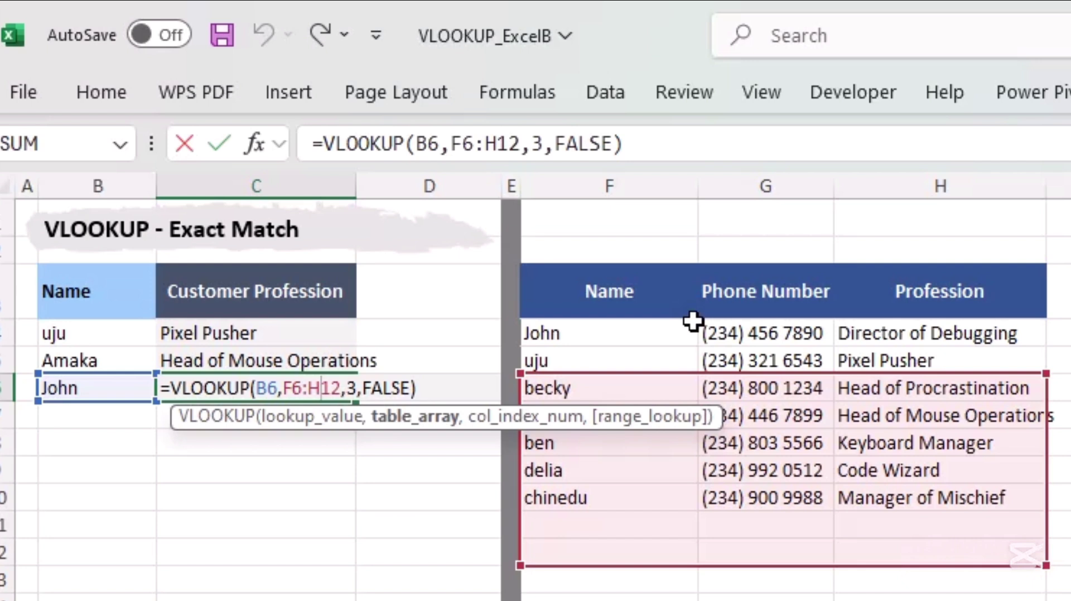
key("Return")
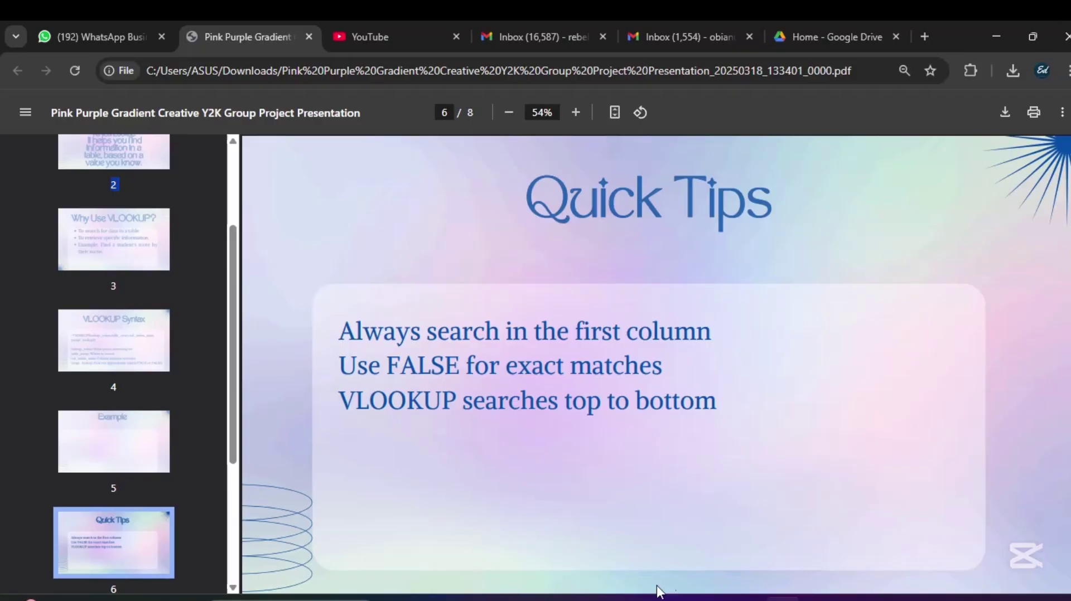
Switch from the PDF presentation back to the Excel workbook and compare the VLOOKUP table ranges in C4 and C6.
left_click(444, 527)
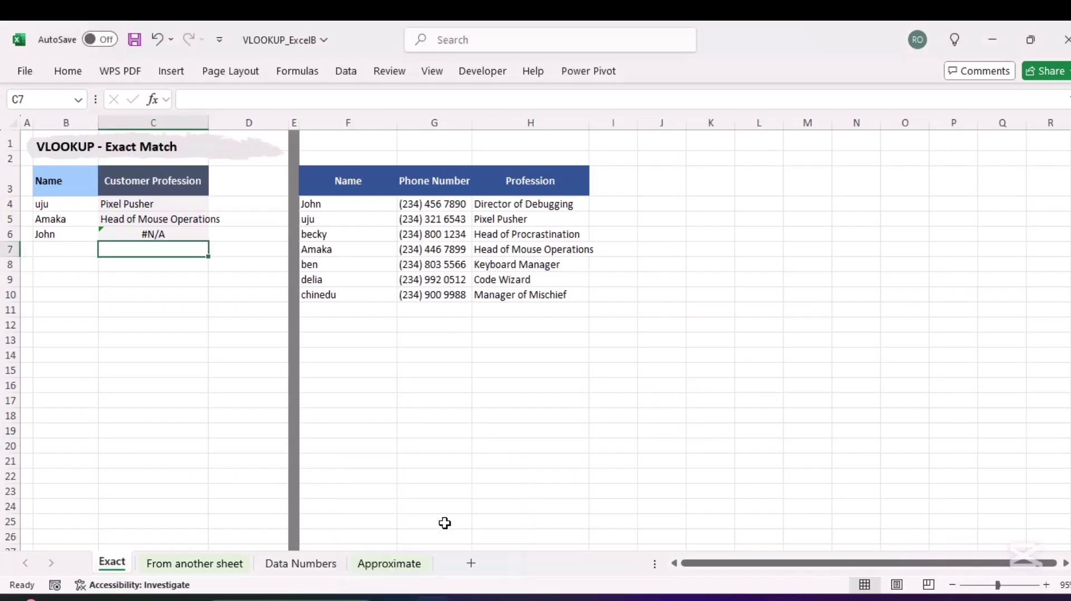
left_click(191, 205)
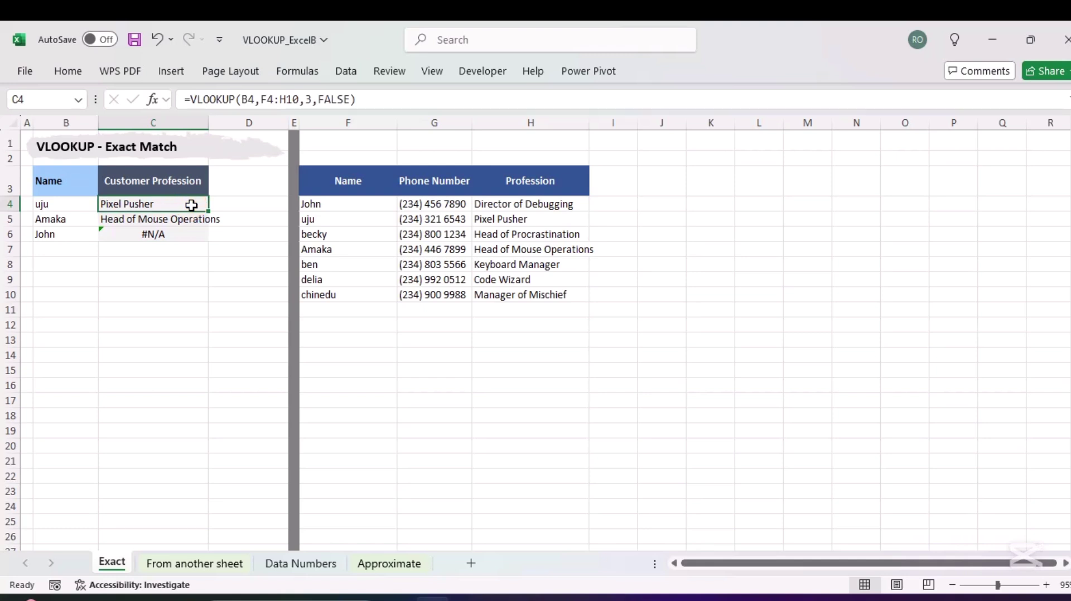
left_click(181, 240)
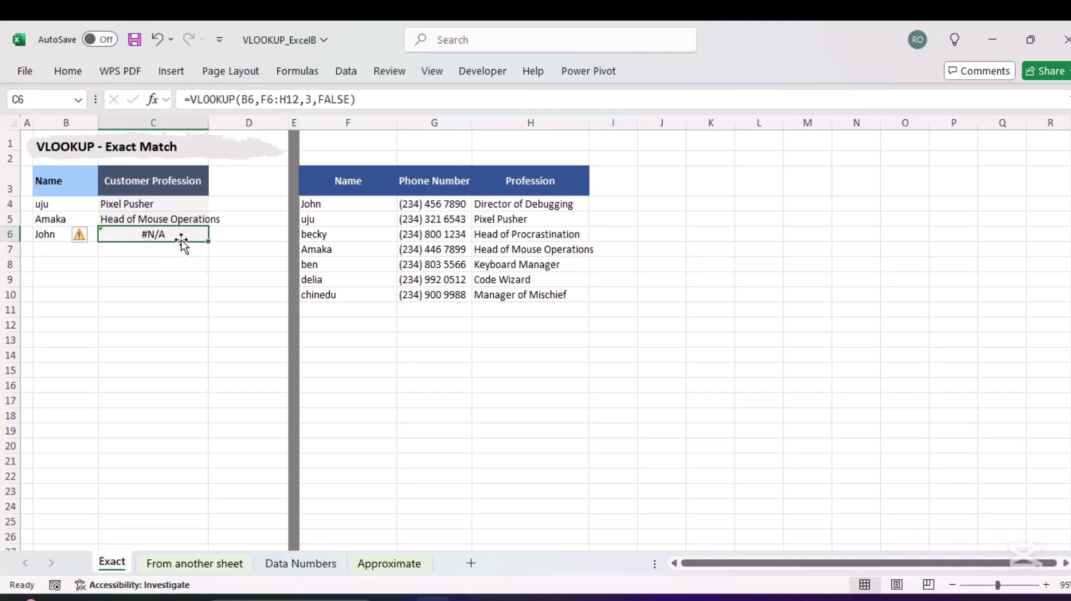
left_click(185, 210)
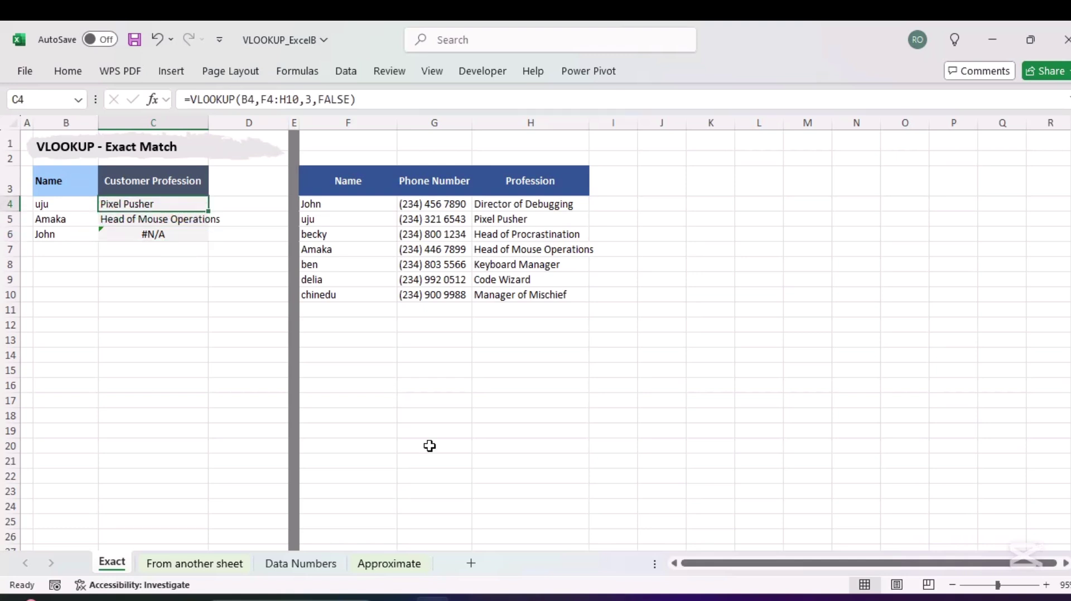
Switch to the PDF presentation in Chrome and review its Quick Tips page.
left_click(783, 598)
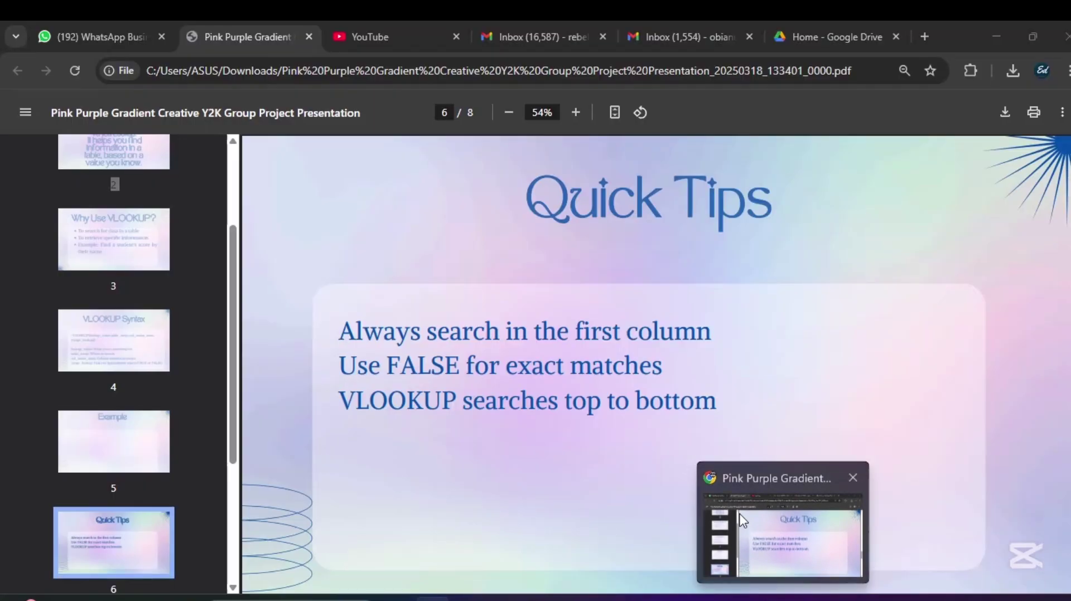
left_click(742, 522)
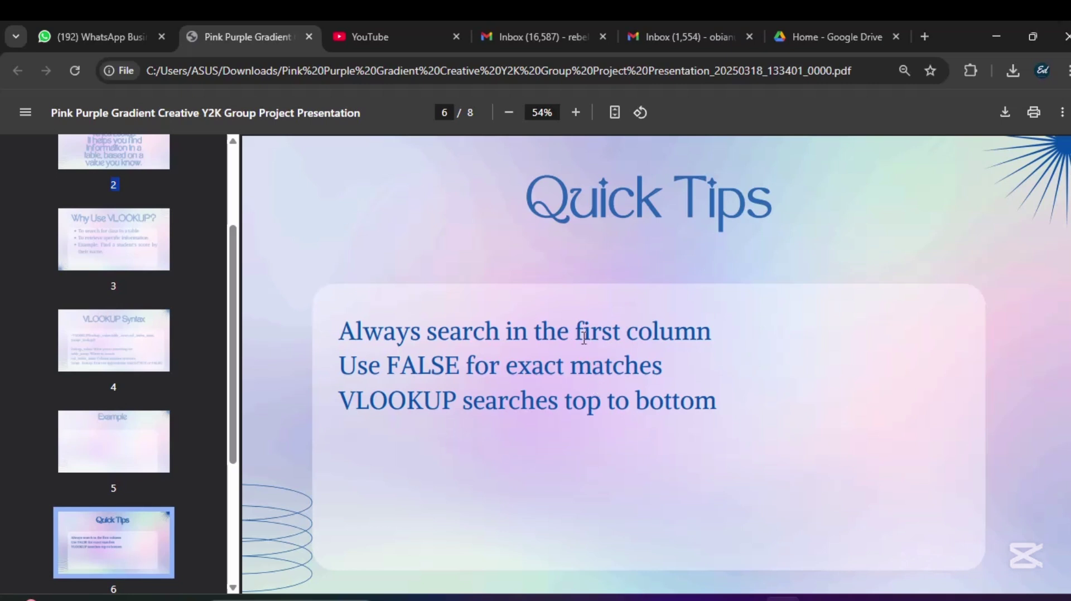
Revisit the Exact worksheet in Excel, and return to the PDF presentation in Chrome to show its Thanks for watching page.
mouse_move(789, 592)
mouse_move(432, 598)
left_click(445, 542)
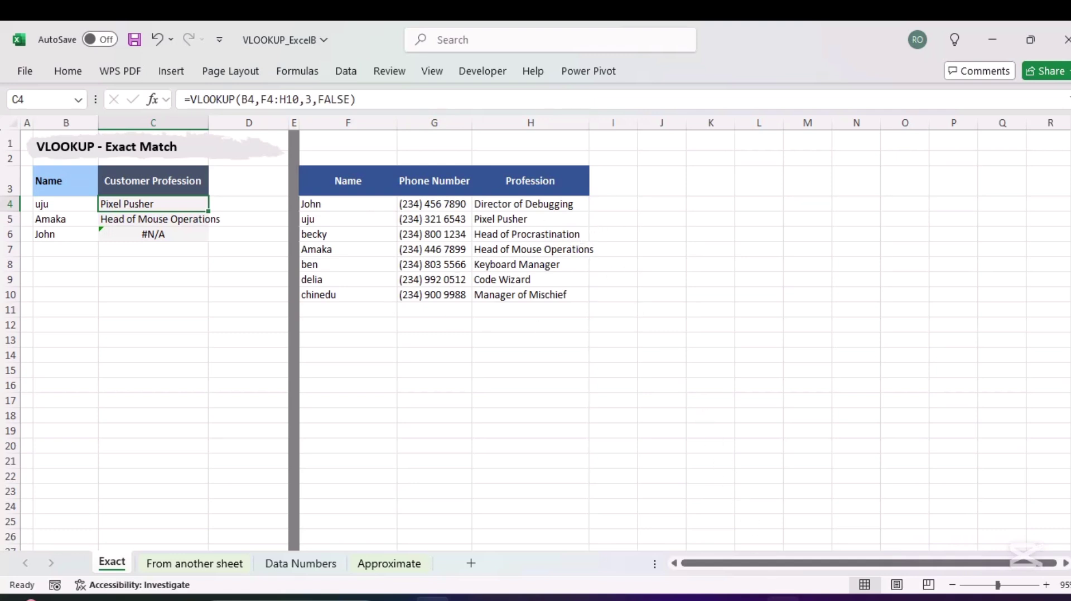
mouse_move(780, 598)
left_click(774, 551)
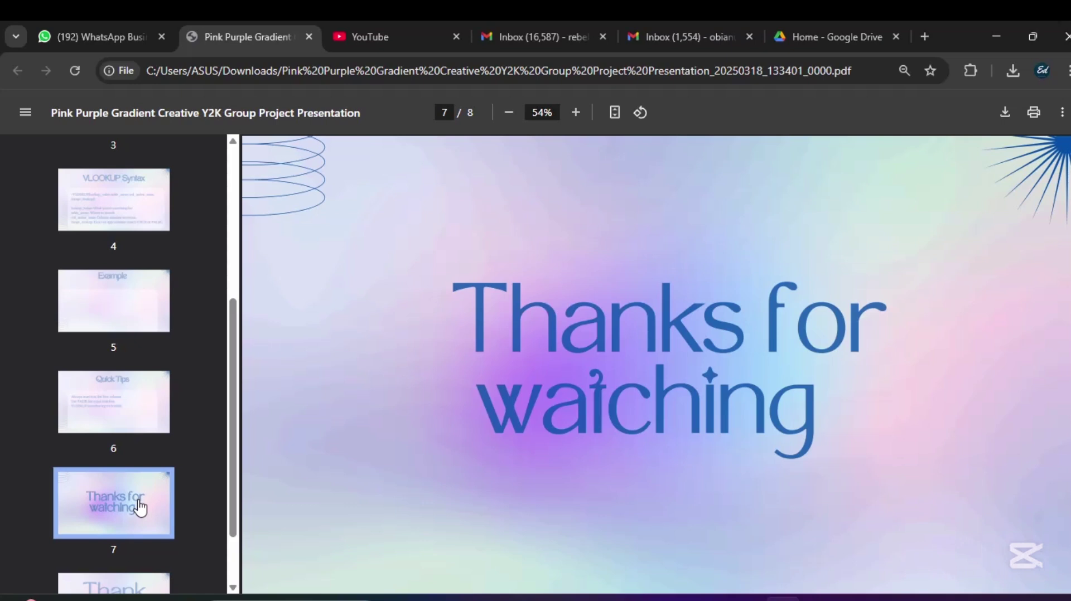